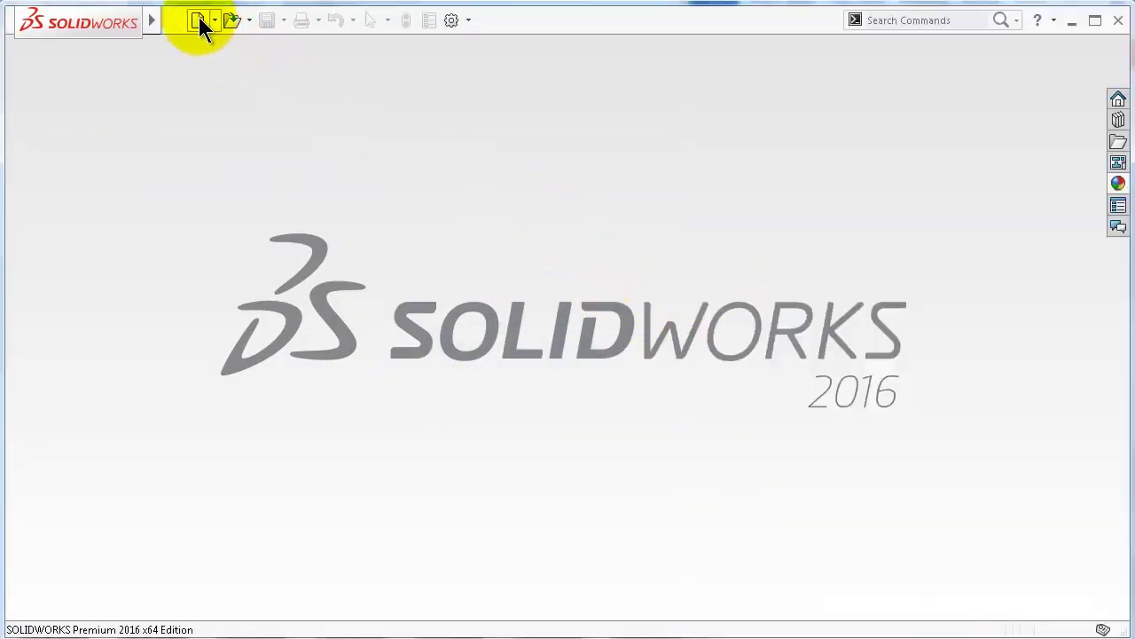
# Create a new part document.
pyautogui.click(197, 20)
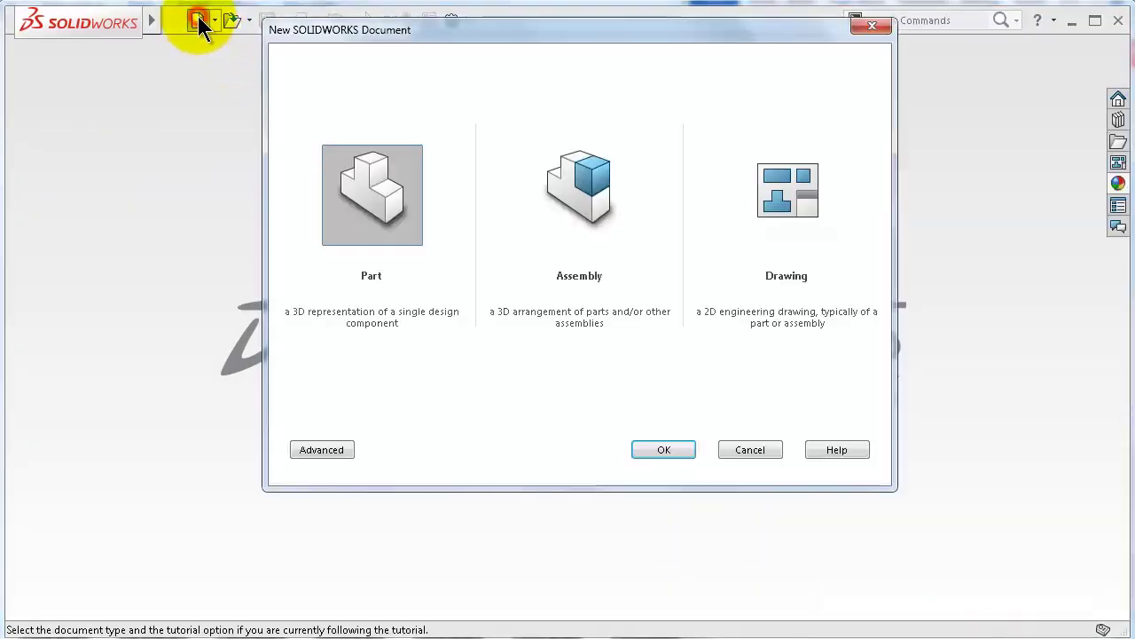
pyautogui.click(678, 449)
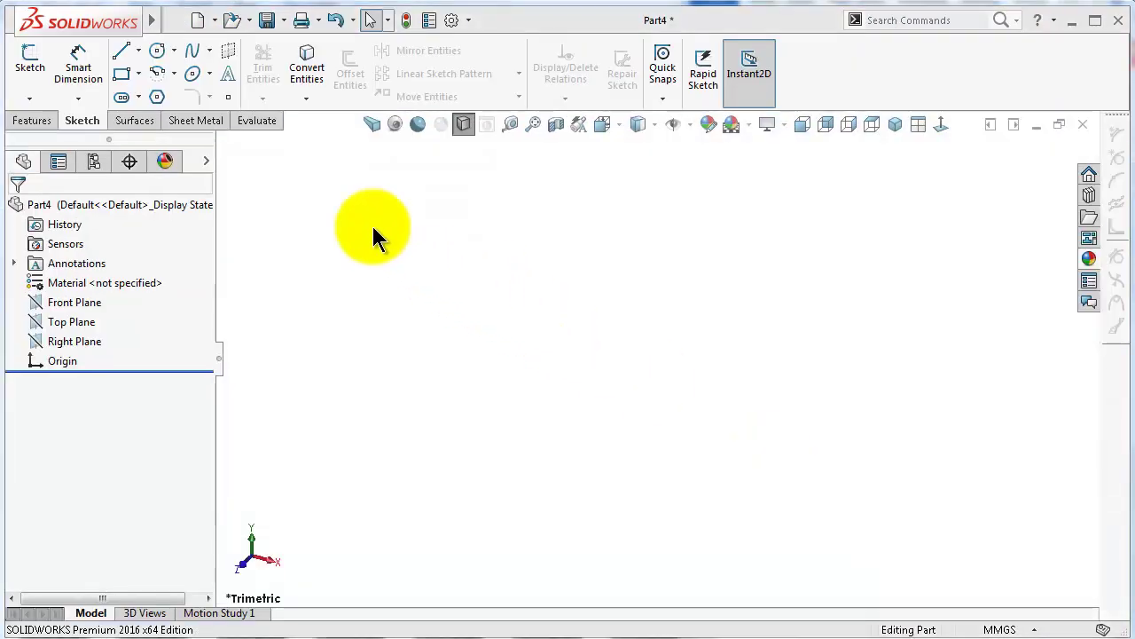
# Look through the Molds commands that can be inserted into the part.
pyautogui.click(152, 20)
pyautogui.click(240, 19)
pyautogui.moveTo(275, 20)
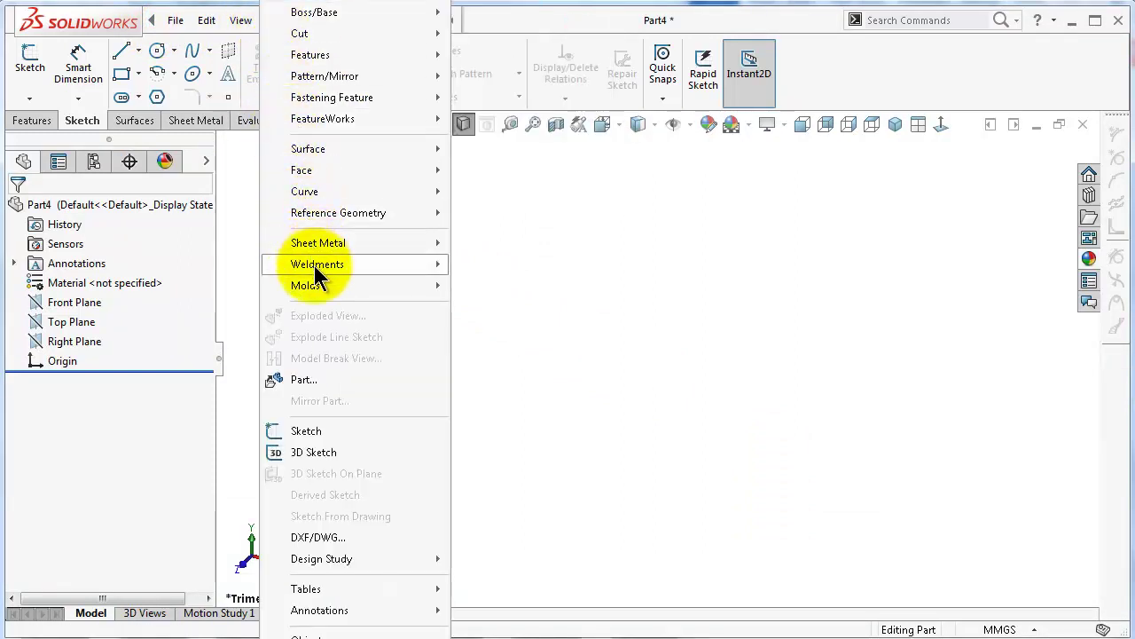
pyautogui.moveTo(328, 286)
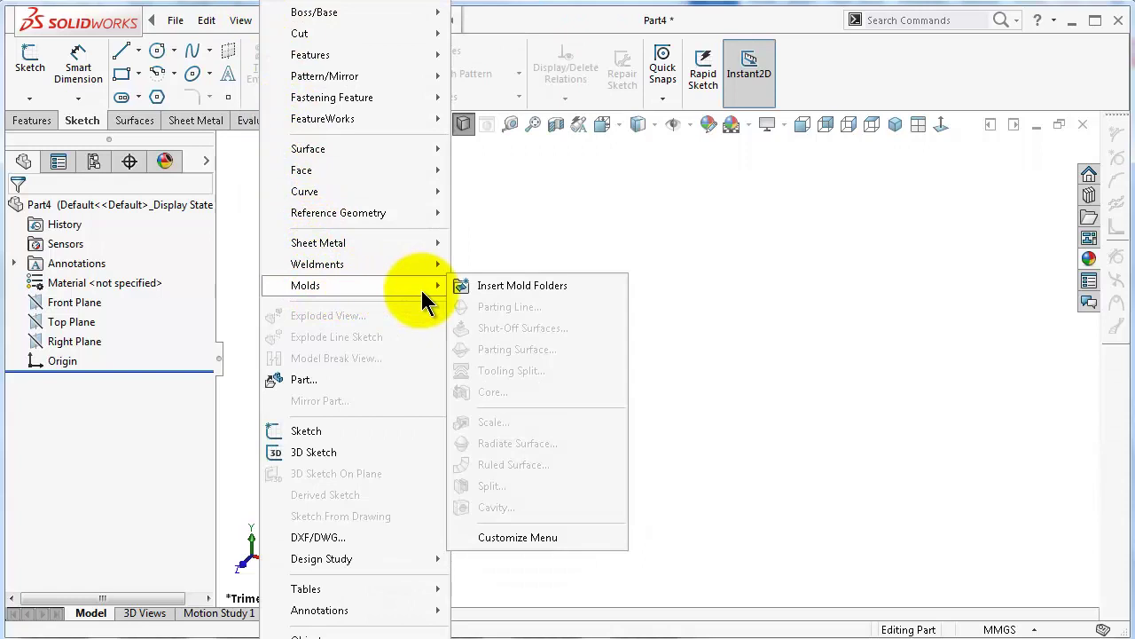
pyautogui.click(693, 257)
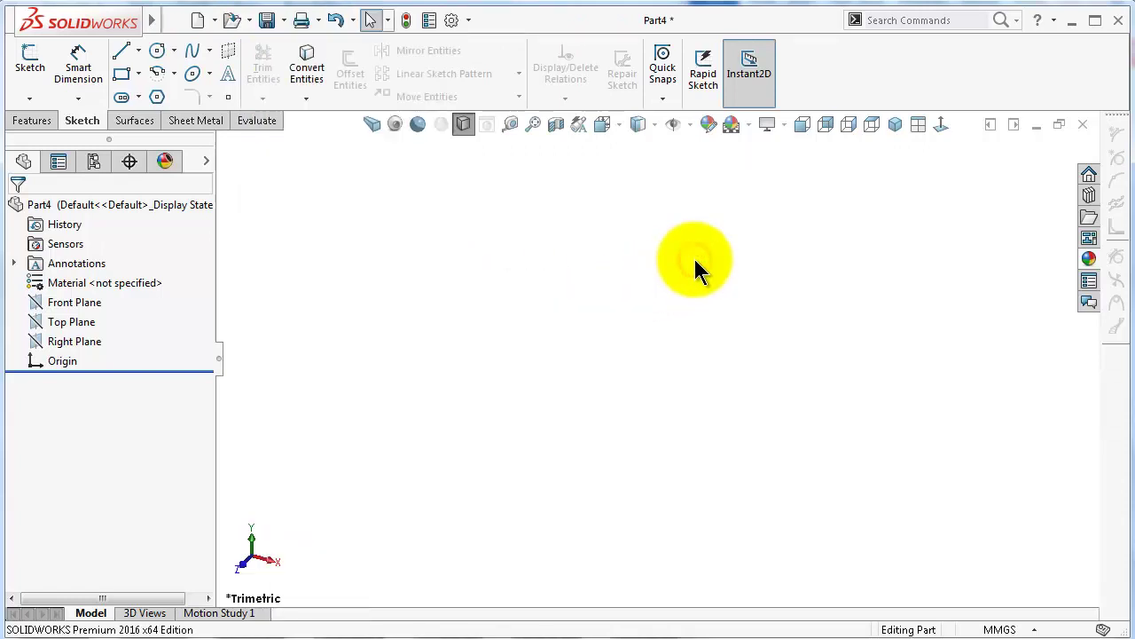
# Add the Mold Tools command set to the CommandManager and display its tools.
pyautogui.rightClick(258, 120)
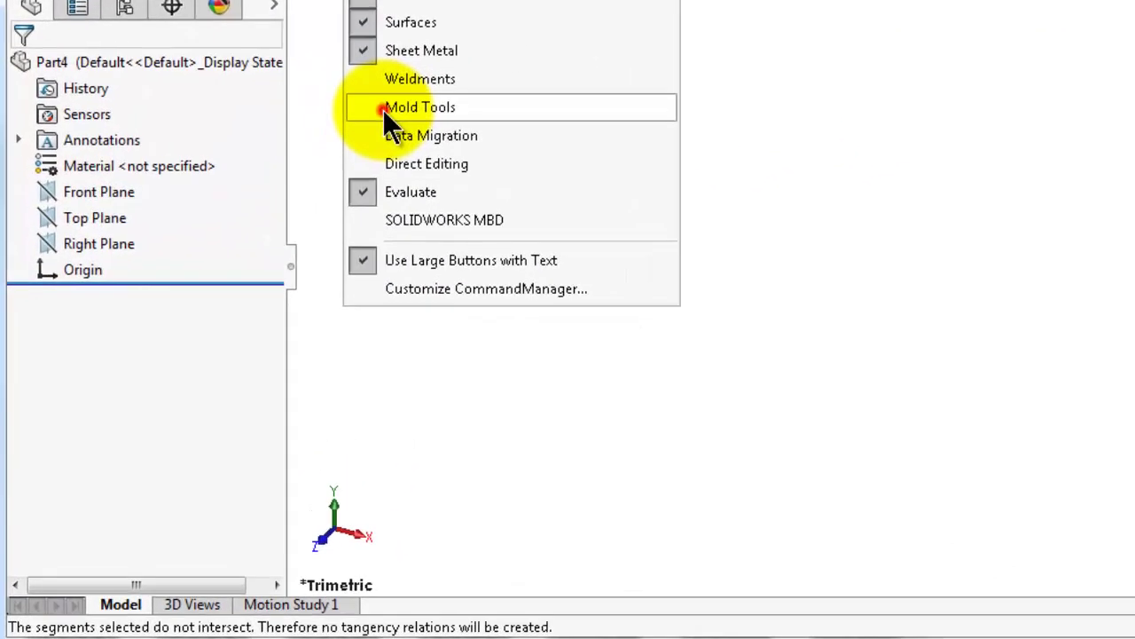
pyautogui.click(382, 110)
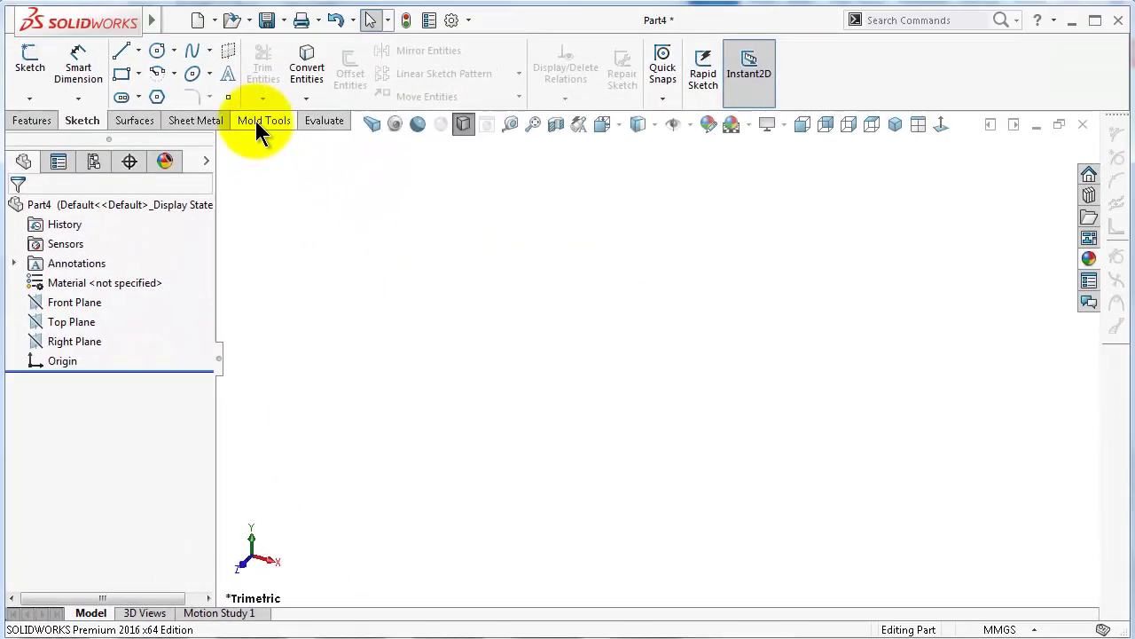
pyautogui.click(257, 120)
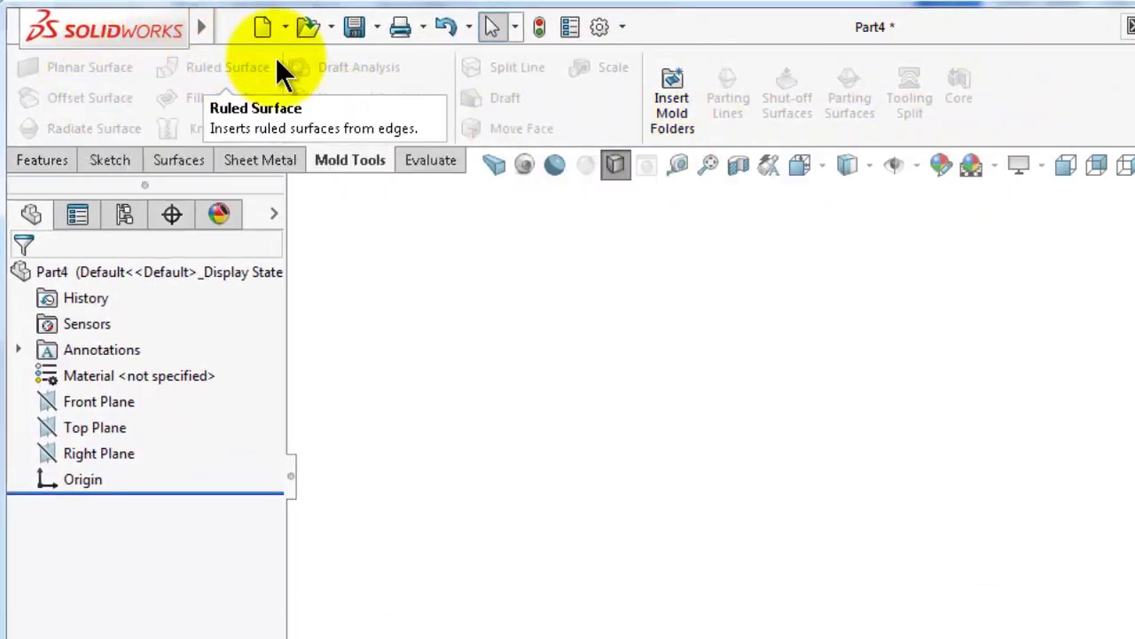
pyautogui.click(507, 368)
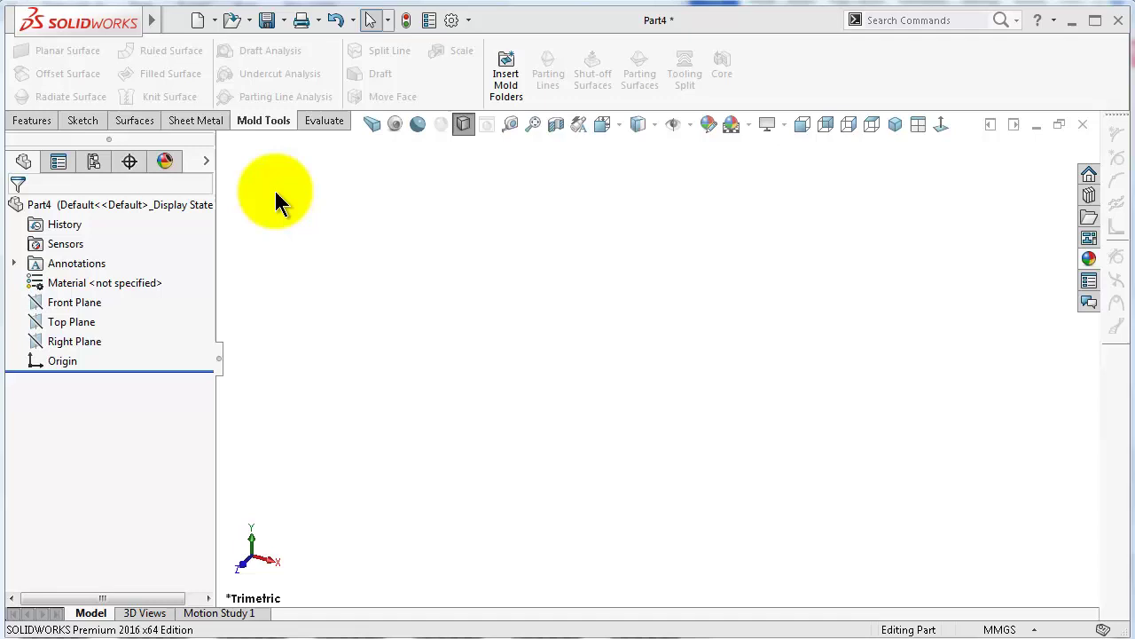
# Sketch a center rectangle about 135 mm tall, centered on the origin, on the Top Plane.
pyautogui.click(79, 327)
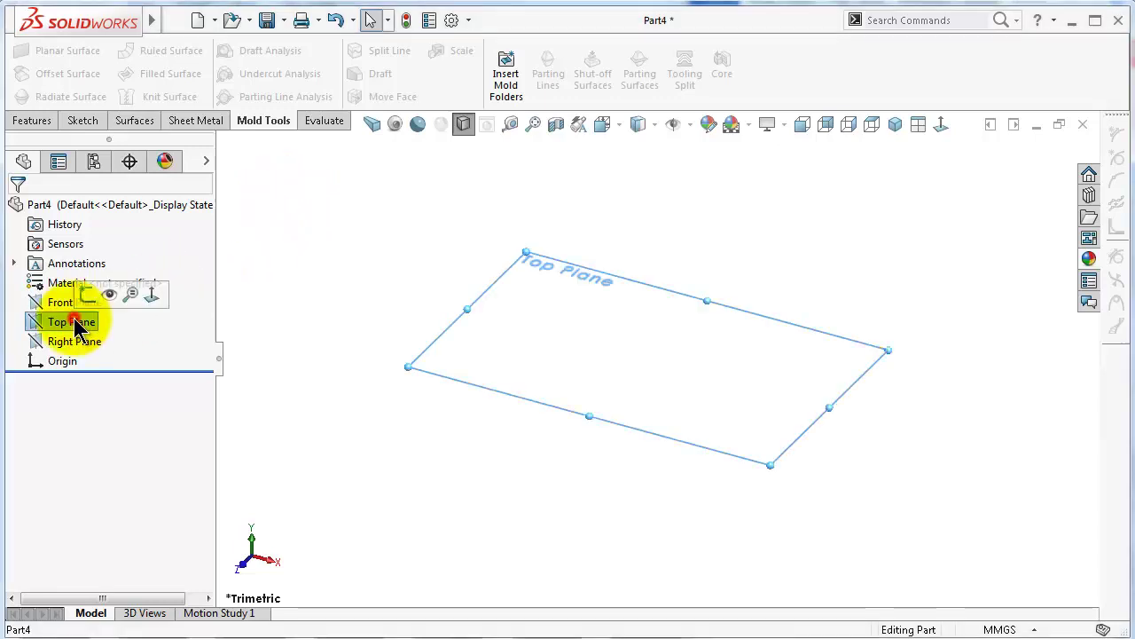
pyautogui.click(84, 293)
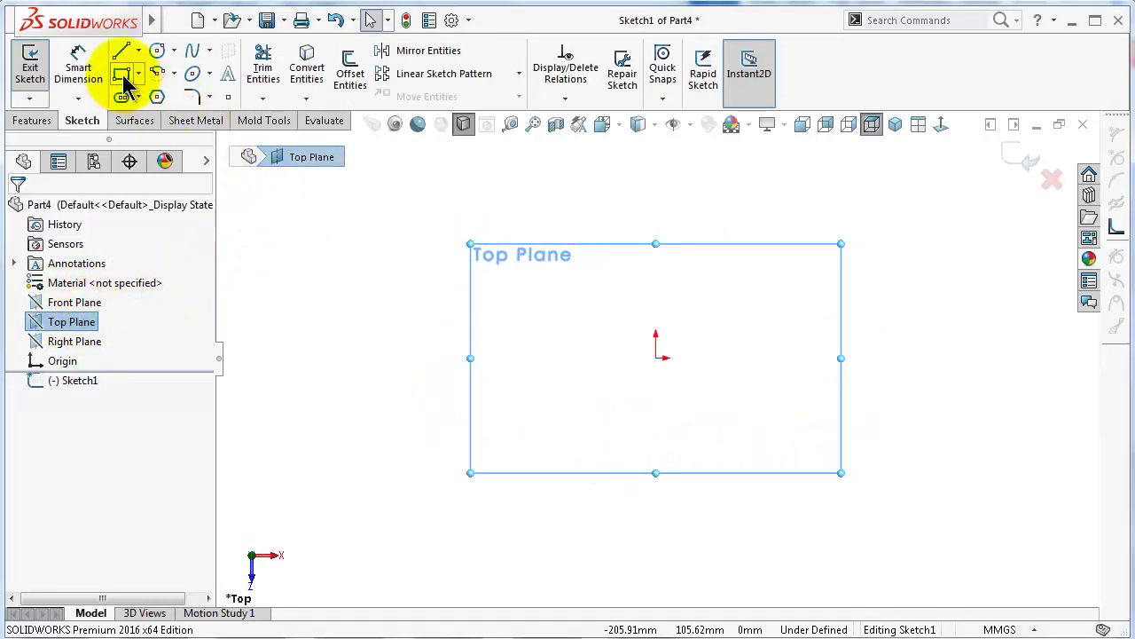
pyautogui.click(138, 74)
pyautogui.click(151, 123)
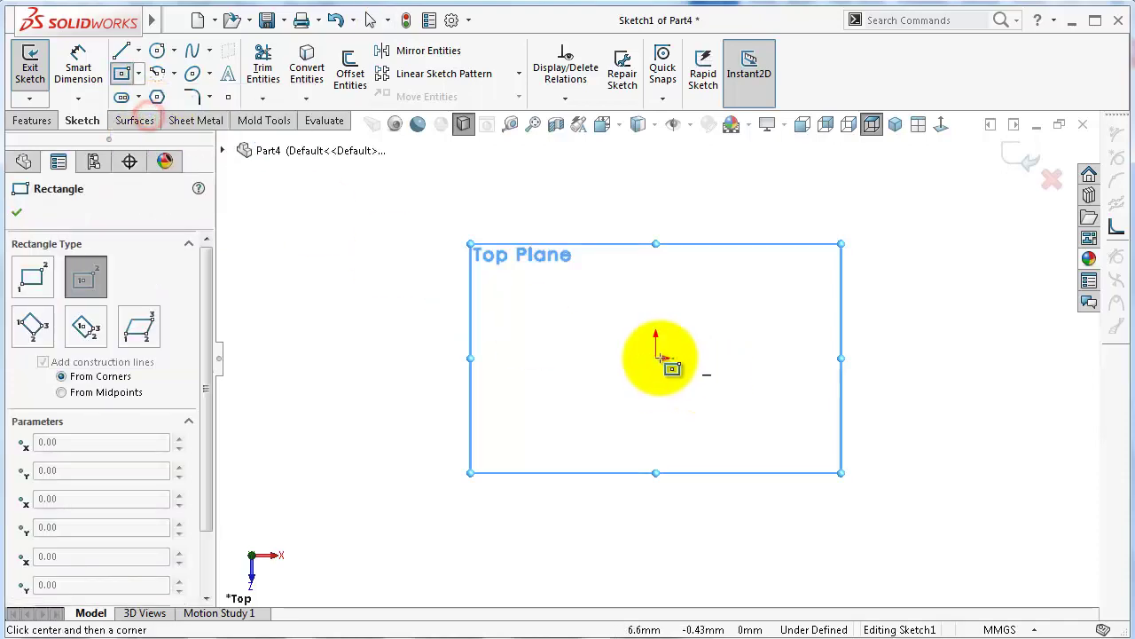
pyautogui.click(656, 357)
pyautogui.click(455, 218)
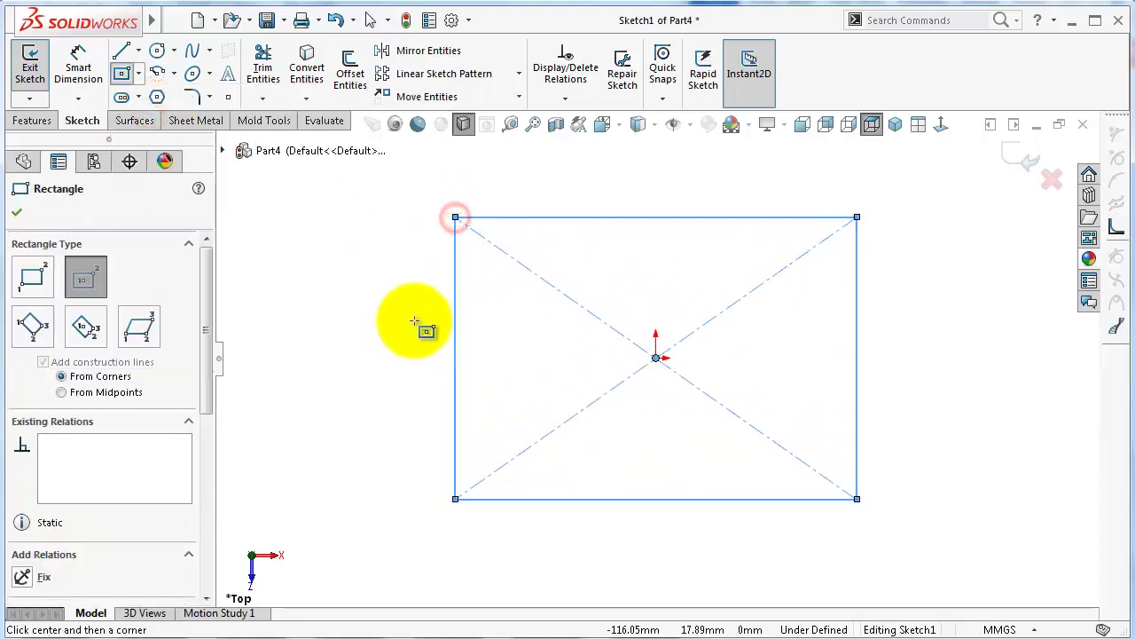
# Make two adjacent sides of the rectangle equal in length.
pyautogui.press('Escape')
pyautogui.click(455, 309)
pyautogui.keyDown('ctrl'); pyautogui.click(544, 217); pyautogui.keyUp('ctrl')
pyautogui.click(698, 141)
# Dimension the vertical side of the square at 200 mm.
pyautogui.moveTo(415, 386); pyautogui.dragTo(411, 258, button='right')
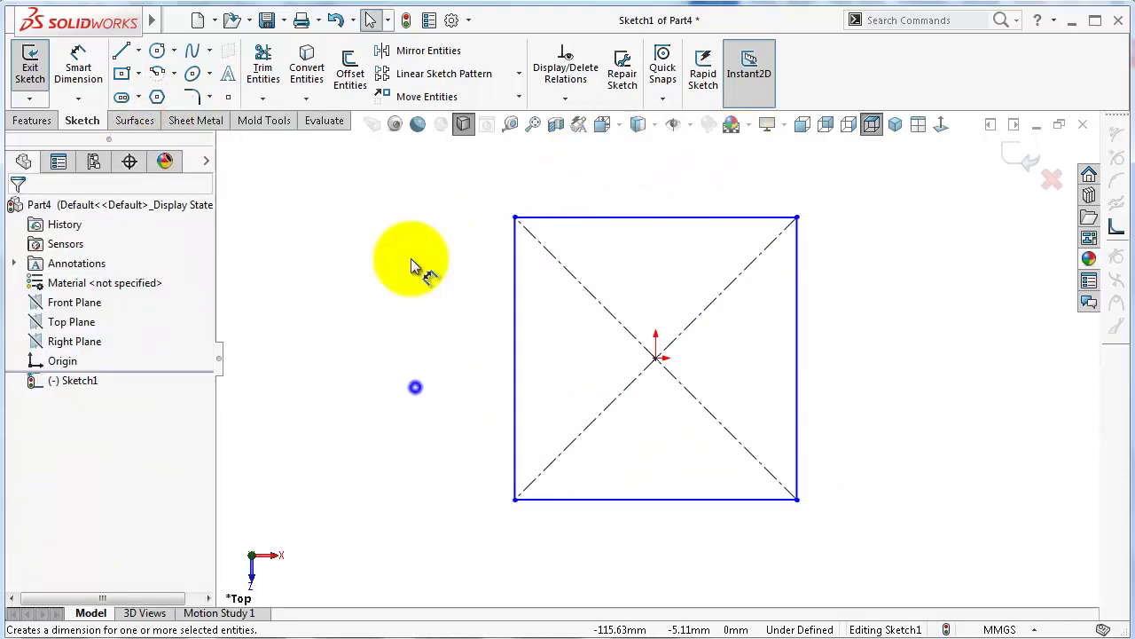
pyautogui.click(519, 268)
pyautogui.click(408, 282)
pyautogui.click(409, 288)
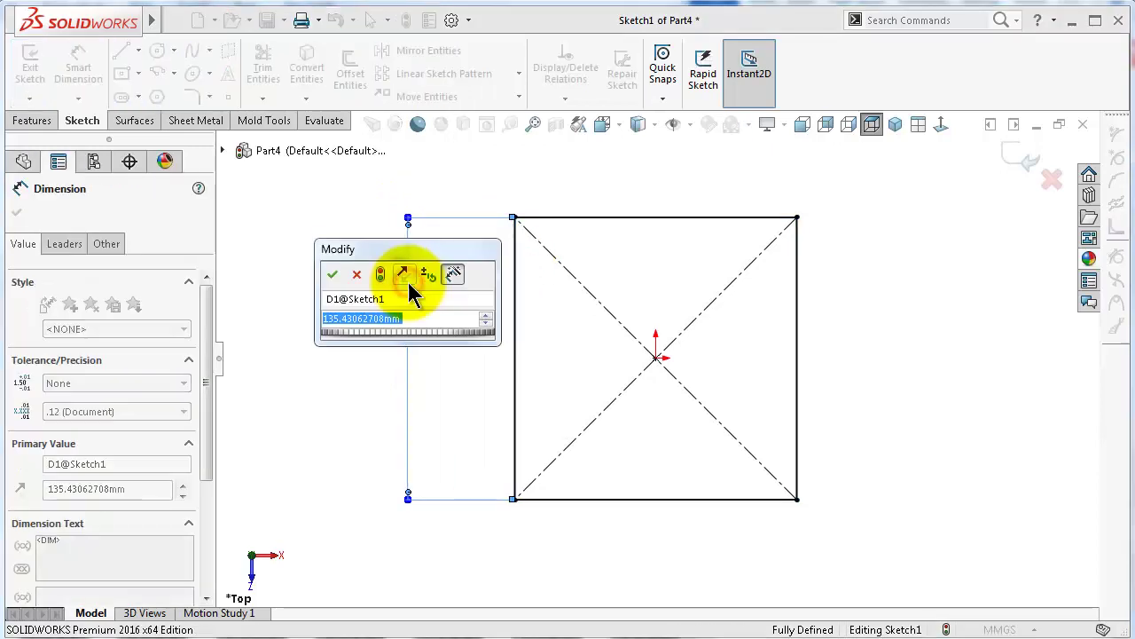
pyautogui.write('200')
pyautogui.press('Return')
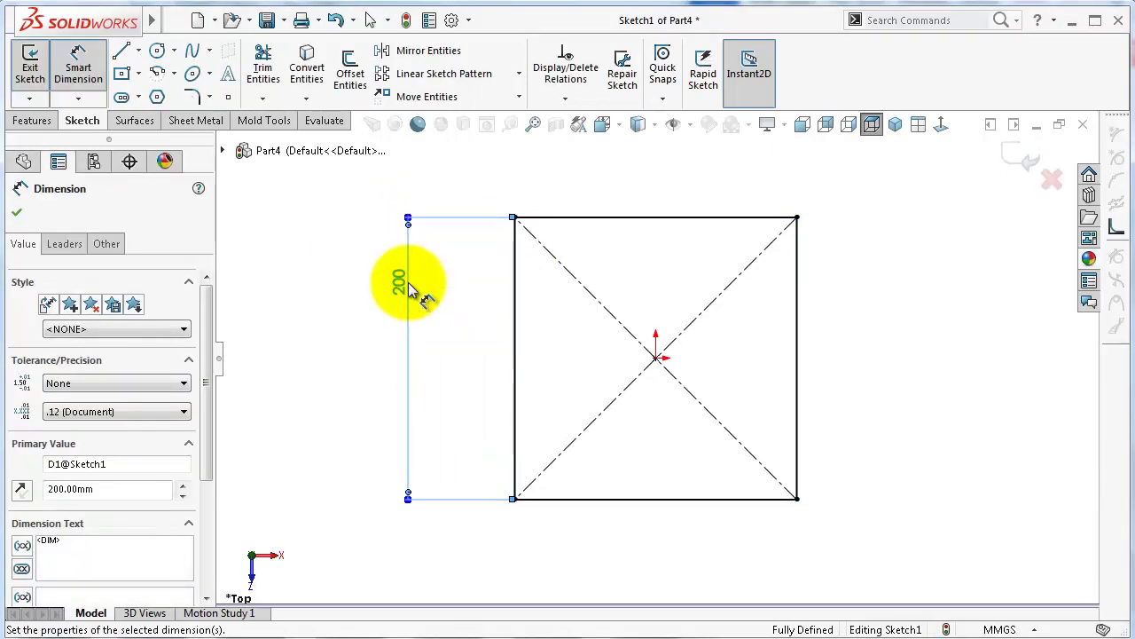
pyautogui.click(368, 291)
# Extrude the square as a boss with a Mid Plane end condition and a depth of 200 mm.
pyautogui.hotkey('ctrl', '7')
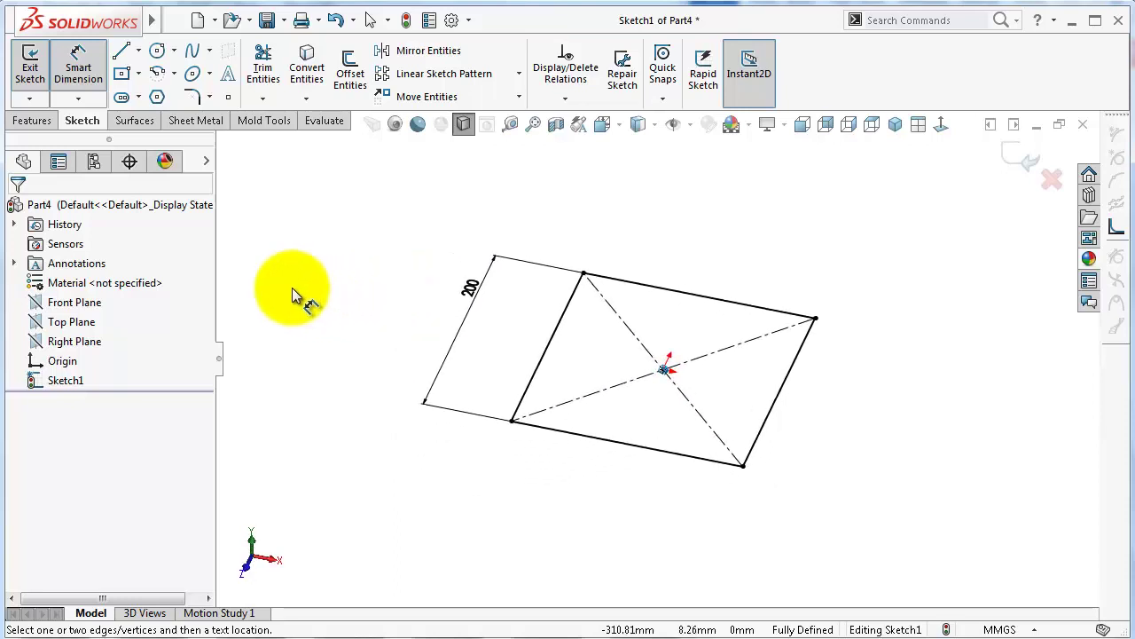
pyautogui.click(33, 119)
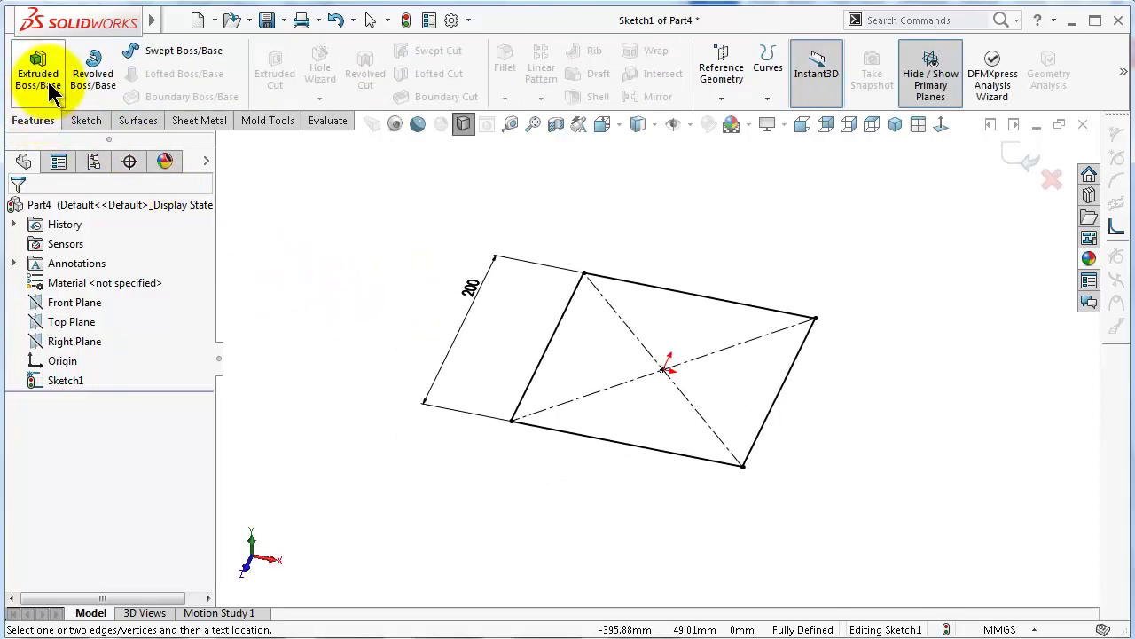
pyautogui.click(47, 78)
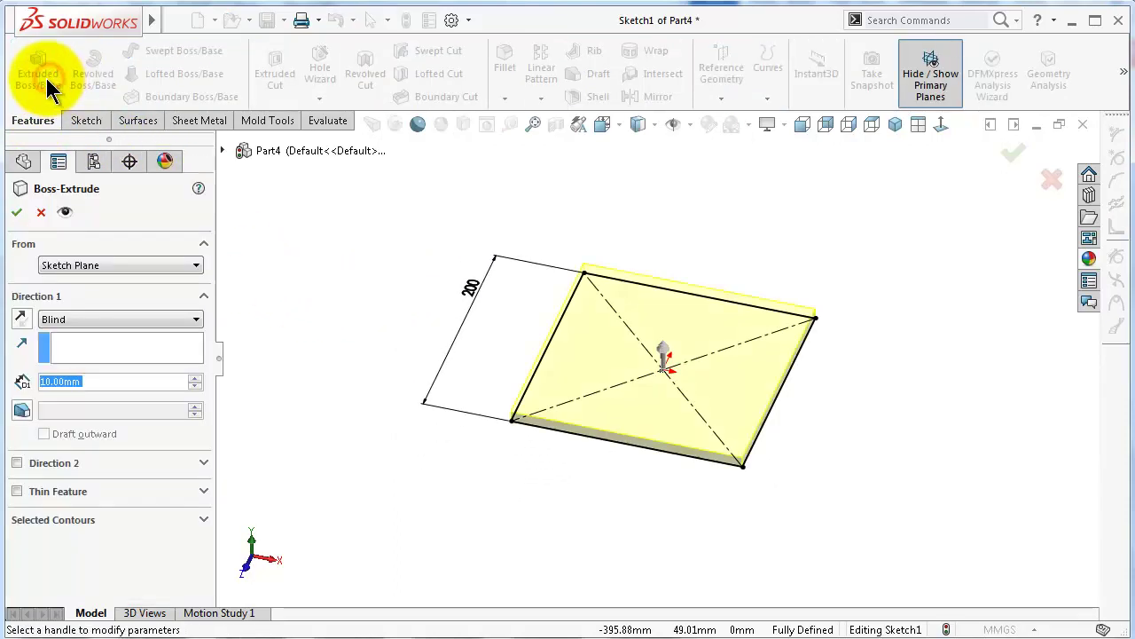
pyautogui.click(78, 316)
pyautogui.click(75, 392)
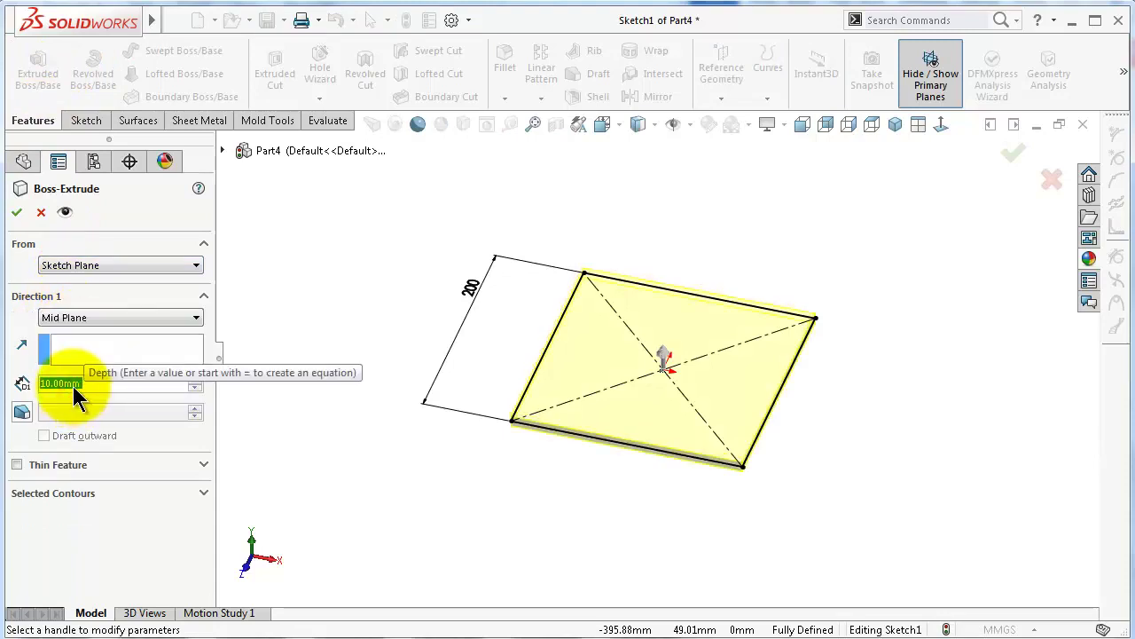
pyautogui.moveTo(101, 384); pyautogui.dragTo(21, 381)
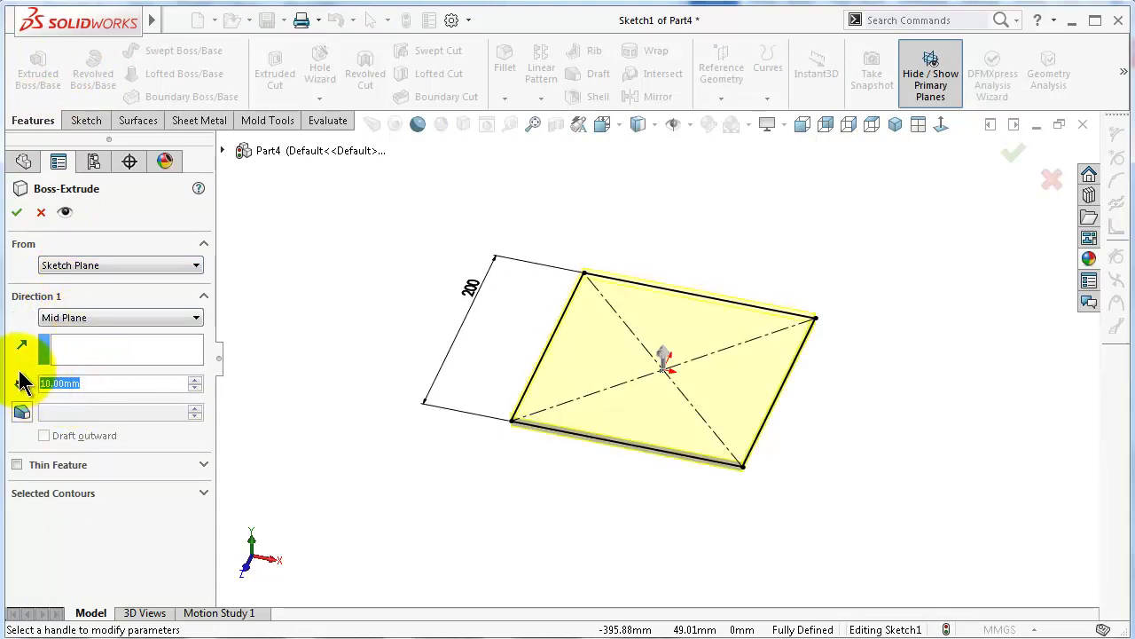
pyautogui.write('200')
pyautogui.press('Return')
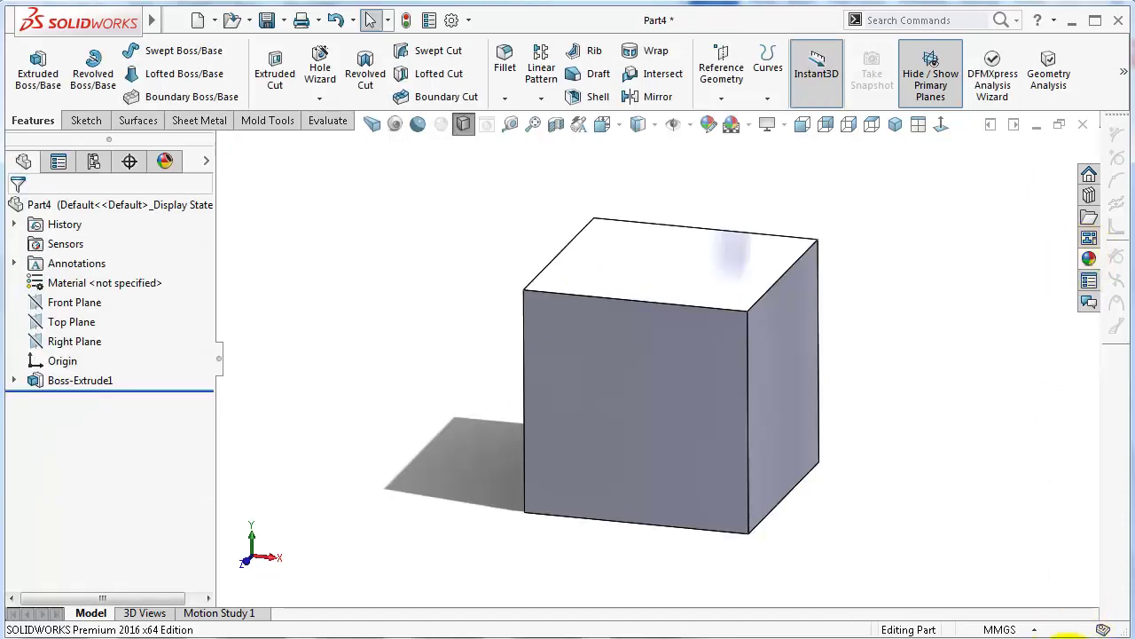
# Apply the polished steel appearance from the Metal library to the cube.
pyautogui.click(1089, 258)
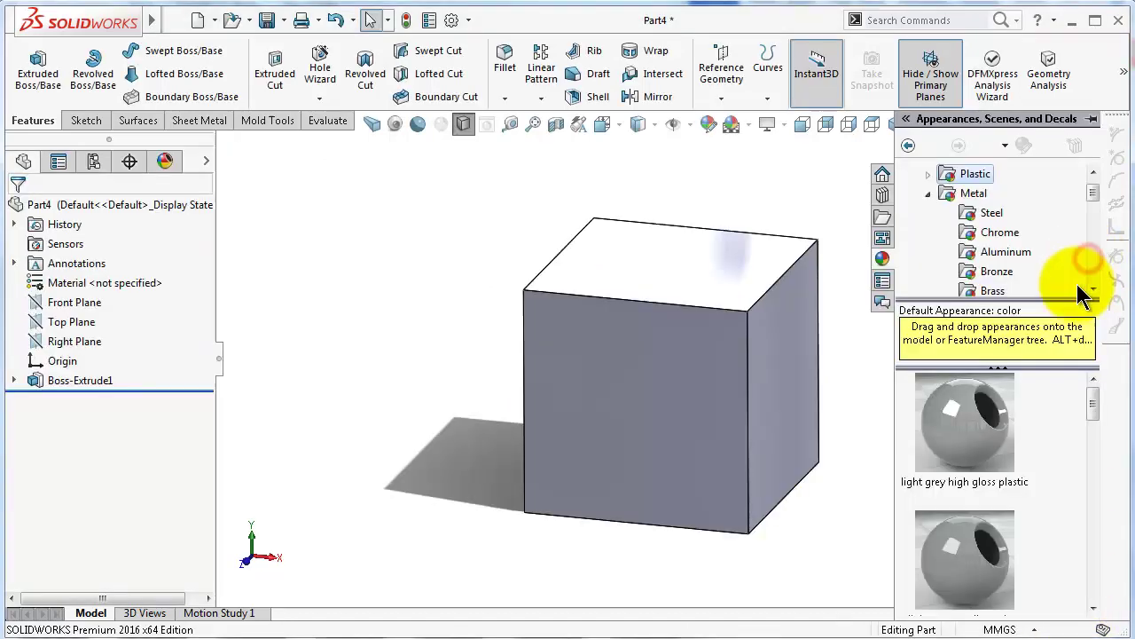
pyautogui.click(983, 215)
pyautogui.doubleClick(974, 424)
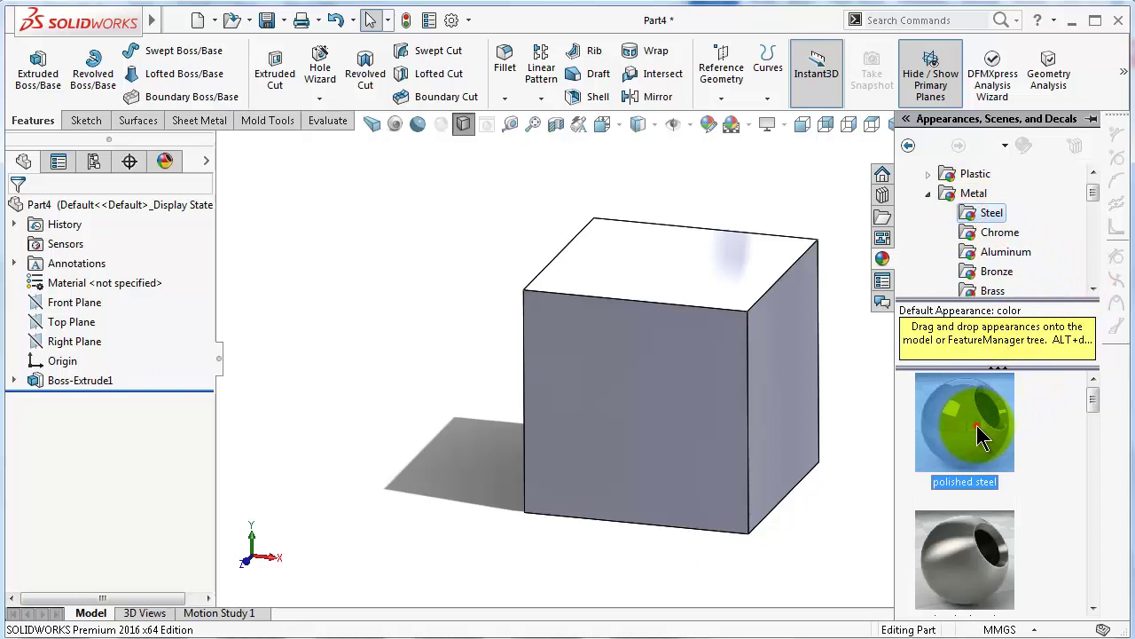
pyautogui.click(855, 416)
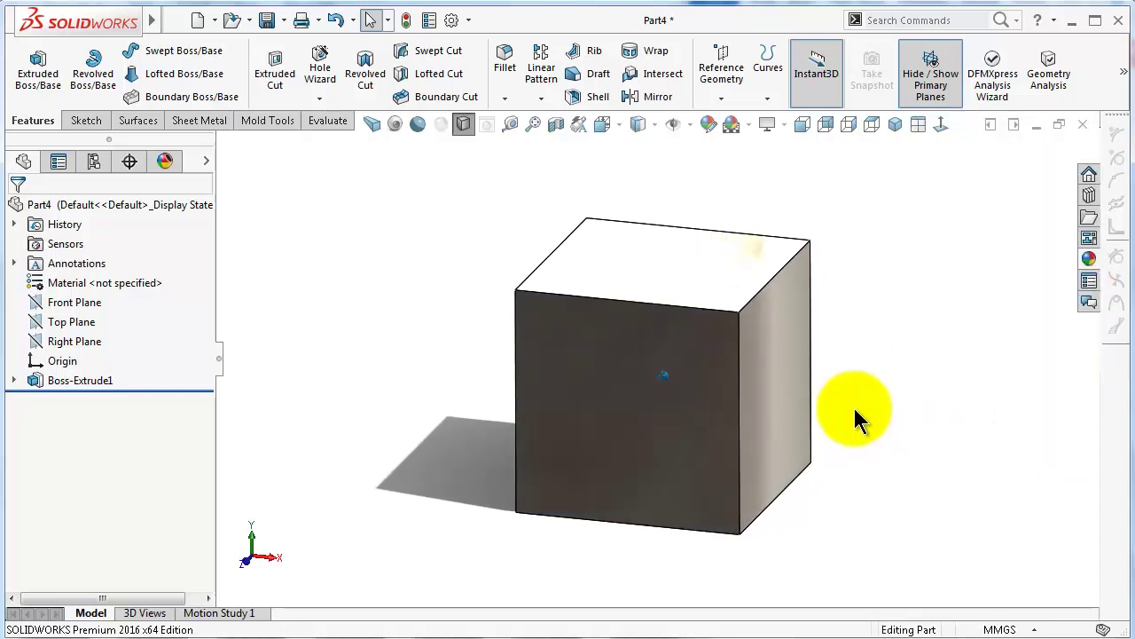
# Make the cube's base sketch, Sketch1, visible in the model with the Mold Tools commands available.
pyautogui.moveTo(864, 401); pyautogui.dragTo(865, 401, button='middle')
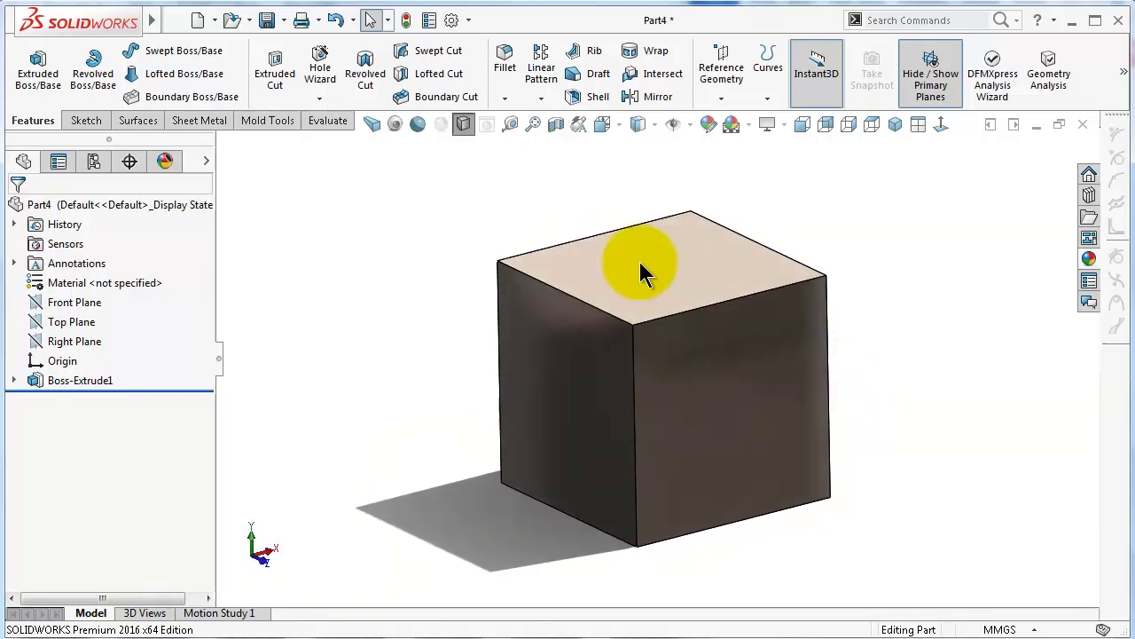
pyautogui.moveTo(640, 261); pyautogui.dragTo(824, 397, button='middle')
pyautogui.moveTo(552, 362); pyautogui.dragTo(545, 346, button='middle')
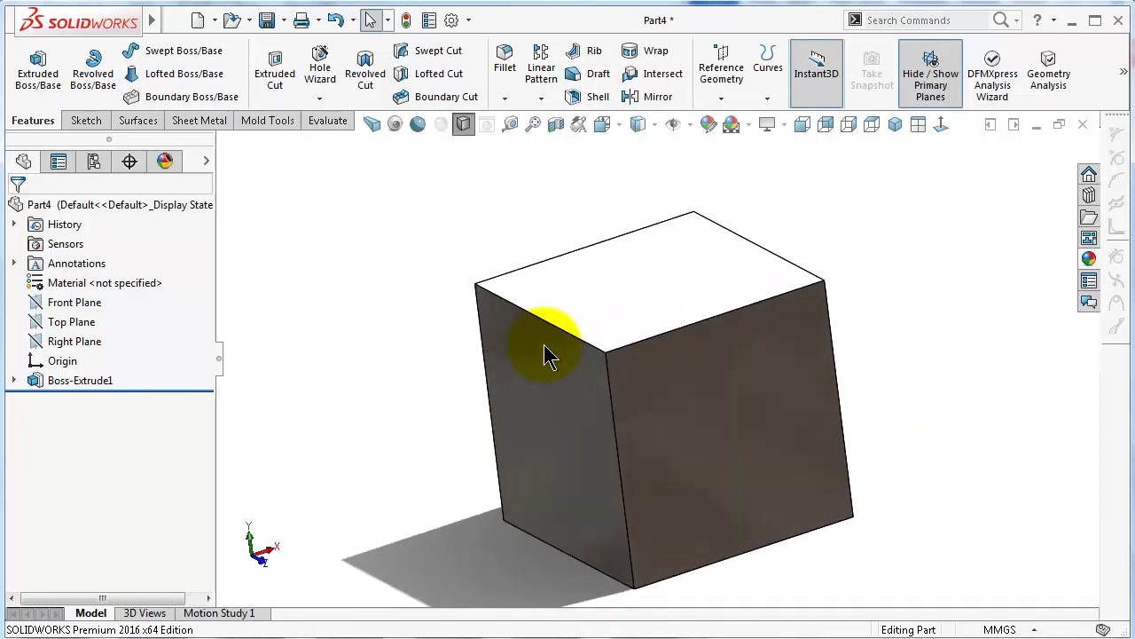
pyautogui.click(246, 122)
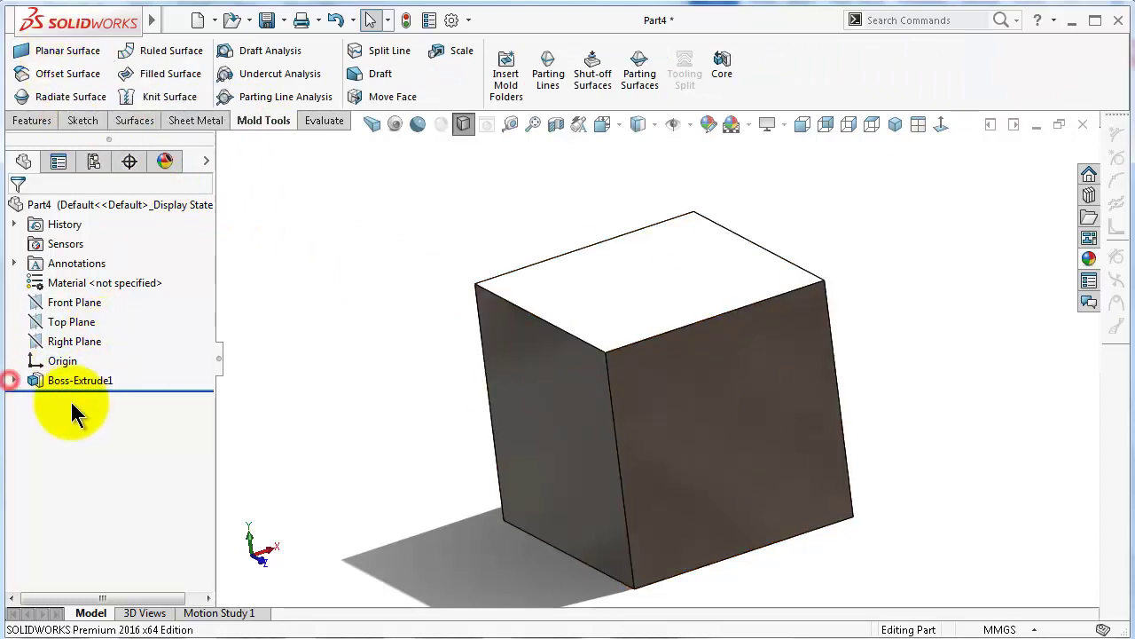
pyautogui.click(16, 380)
pyautogui.click(85, 400)
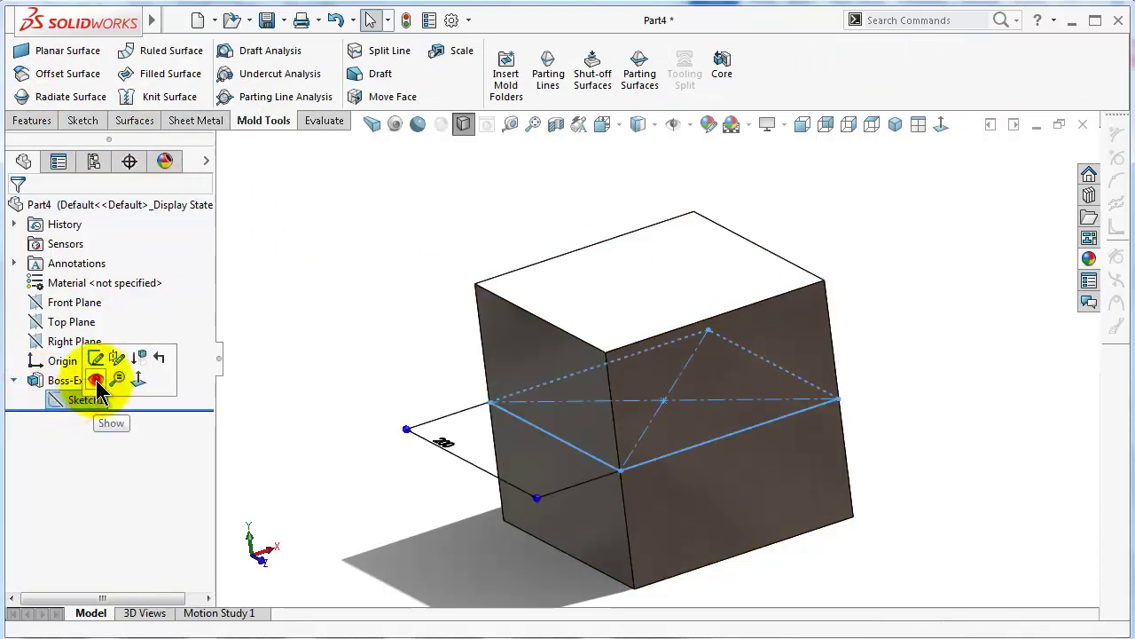
pyautogui.click(92, 382)
# Create a planar surface bounded by Sketch1 across the middle of the cube.
pyautogui.click(65, 55)
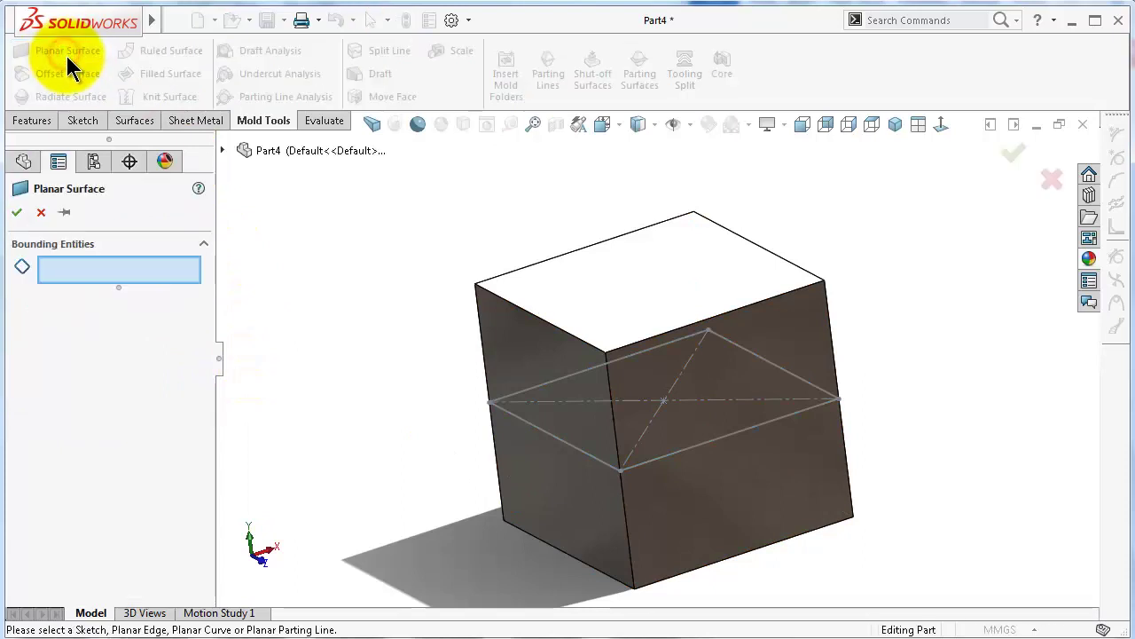
pyautogui.click(575, 452)
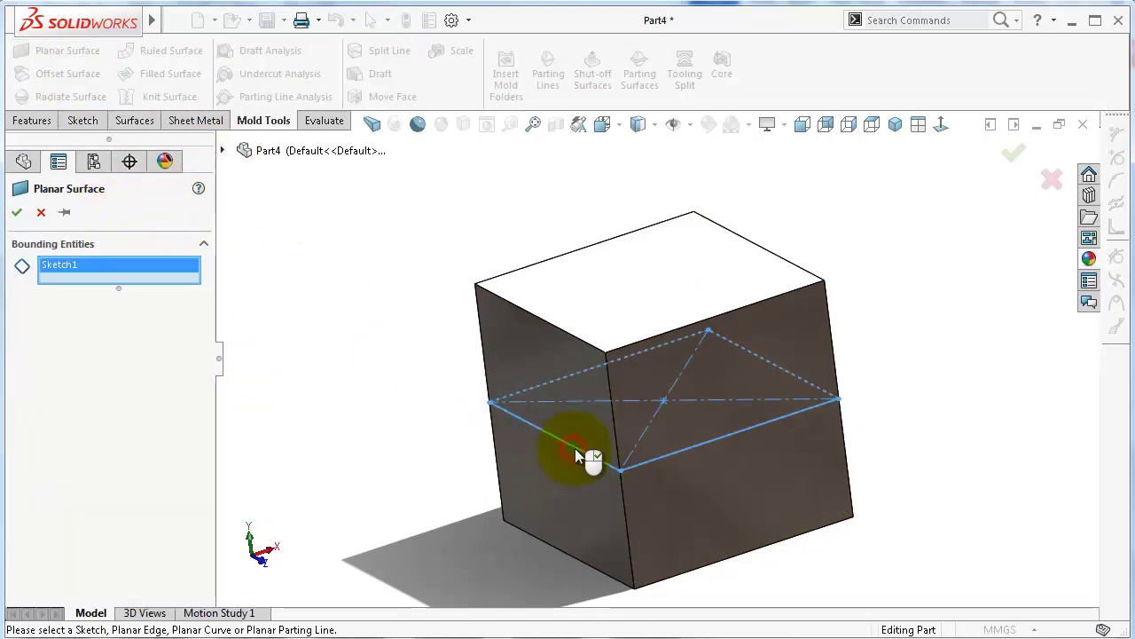
pyautogui.click(24, 214)
# Hide the cube's solid body to inspect the planar surface inside it, and show the body again.
pyautogui.moveTo(337, 374); pyautogui.dragTo(365, 373, button='middle')
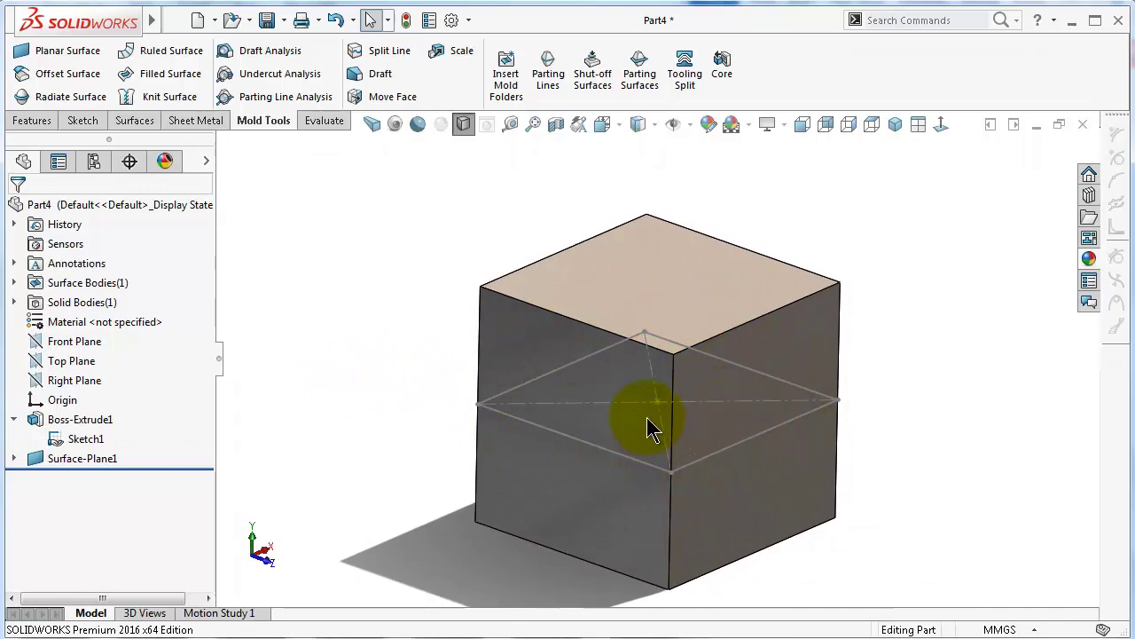
pyautogui.click(507, 322)
pyautogui.click(600, 268)
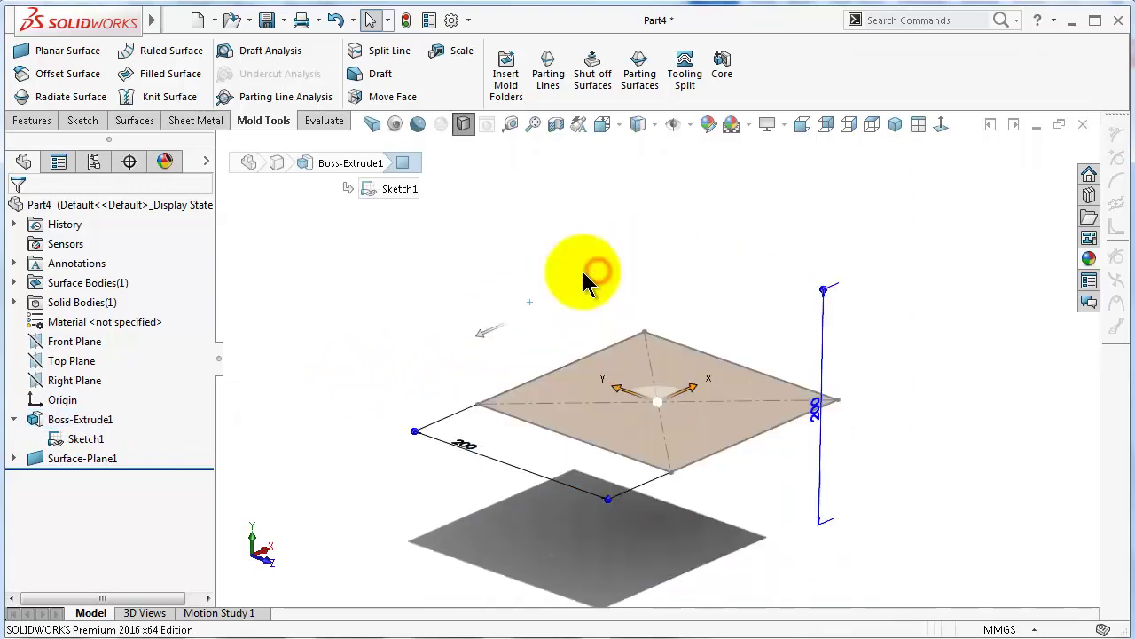
pyautogui.moveTo(461, 275)
pyautogui.mouseDown(button='middle')
pyautogui.moveTo(465, 284)
pyautogui.moveTo(452, 272)
pyautogui.mouseUp(button='middle')
pyautogui.click(452, 272)
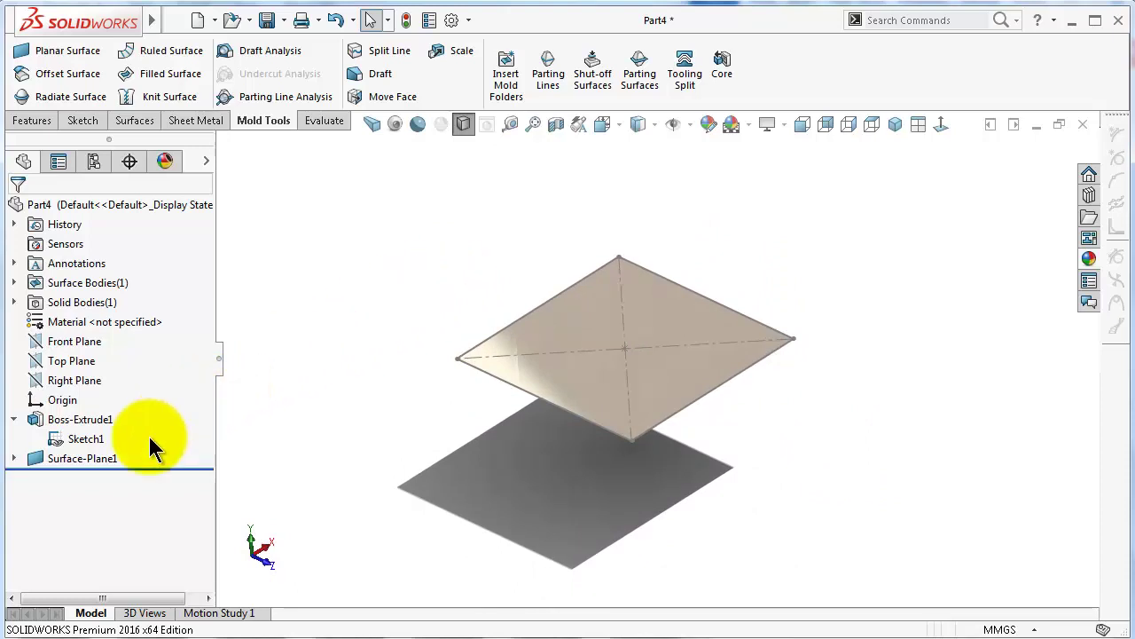
pyautogui.click(84, 419)
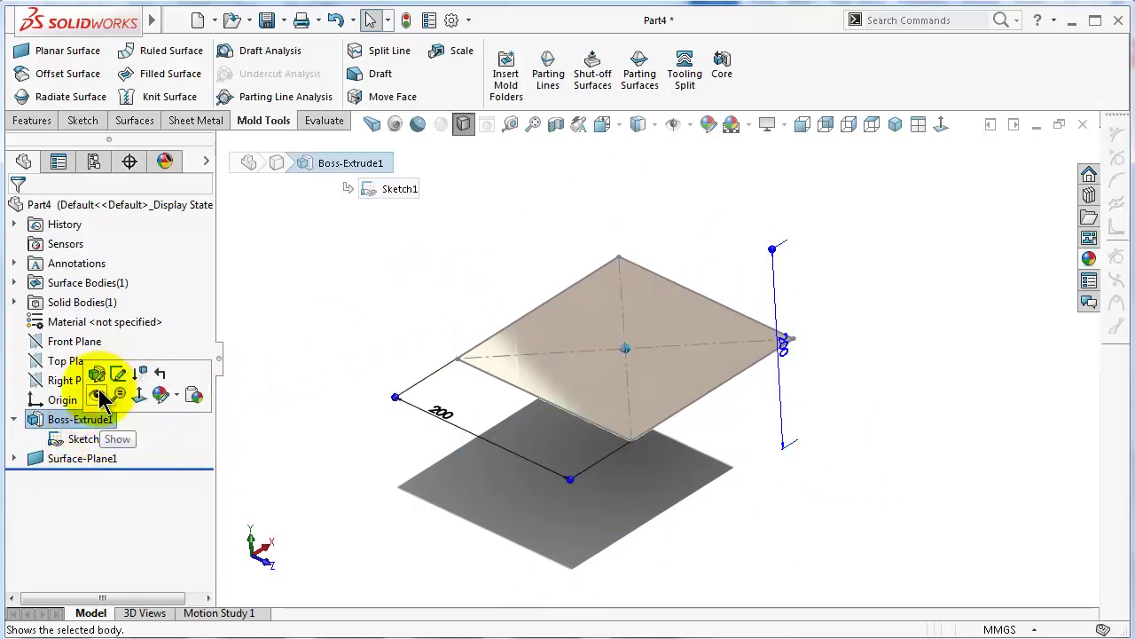
pyautogui.click(96, 379)
pyautogui.click(302, 322)
pyautogui.moveTo(326, 321); pyautogui.dragTo(664, 408, button='middle')
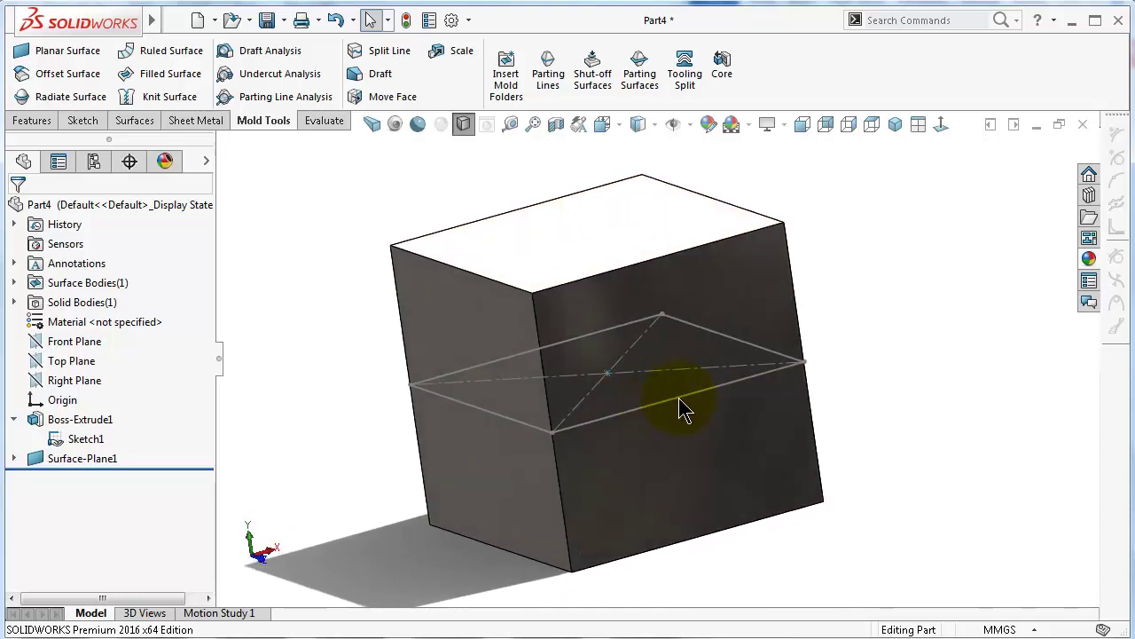
# Create an offset surface 20 mm from Surface-Plane1, the planar surface across the middle of the cube.
pyautogui.moveTo(768, 383); pyautogui.dragTo(814, 353, button='middle')
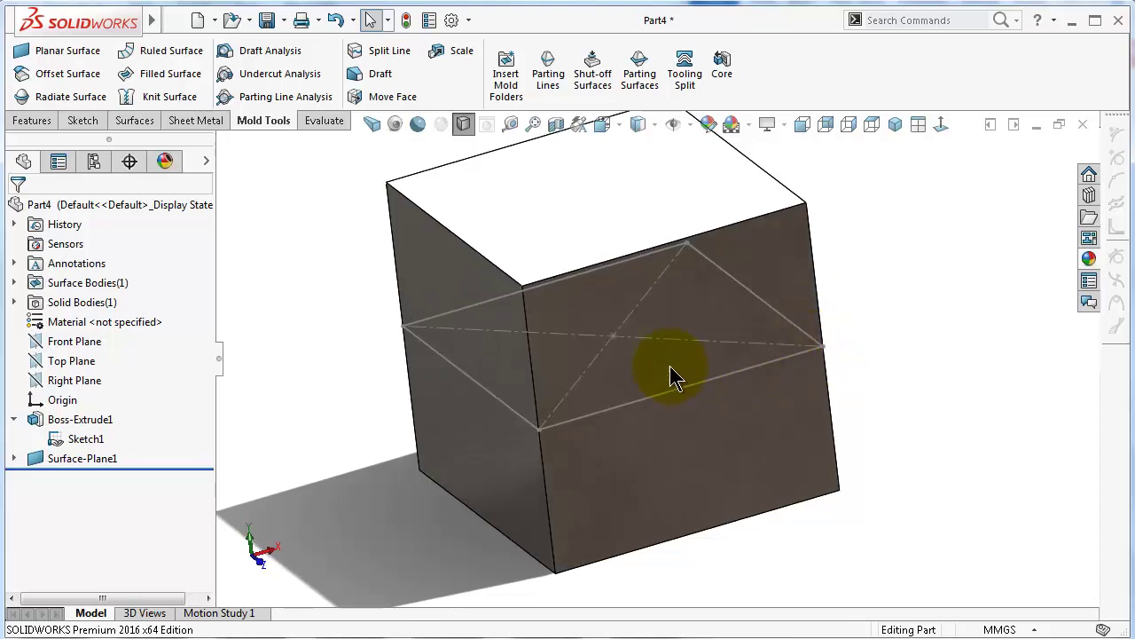
pyautogui.click(78, 82)
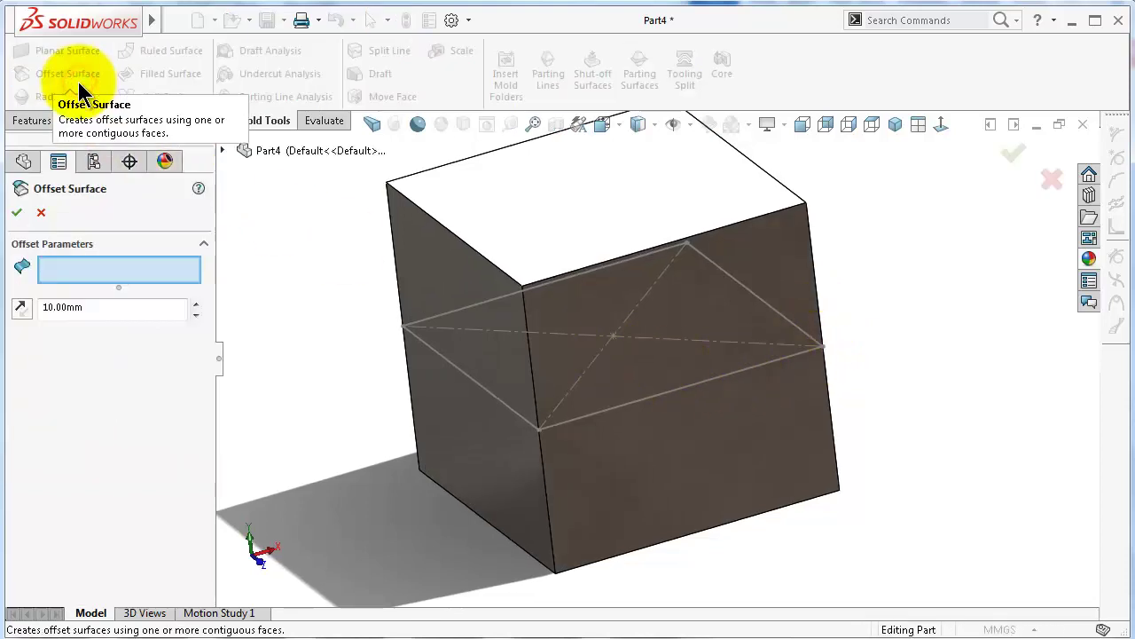
pyautogui.click(221, 150)
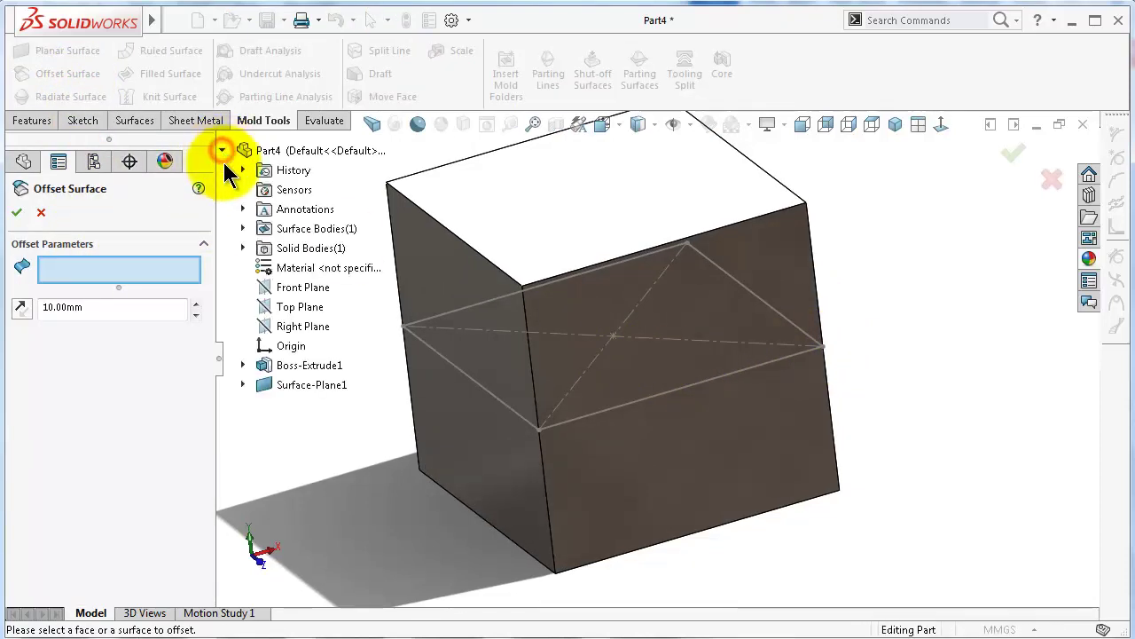
pyautogui.click(293, 384)
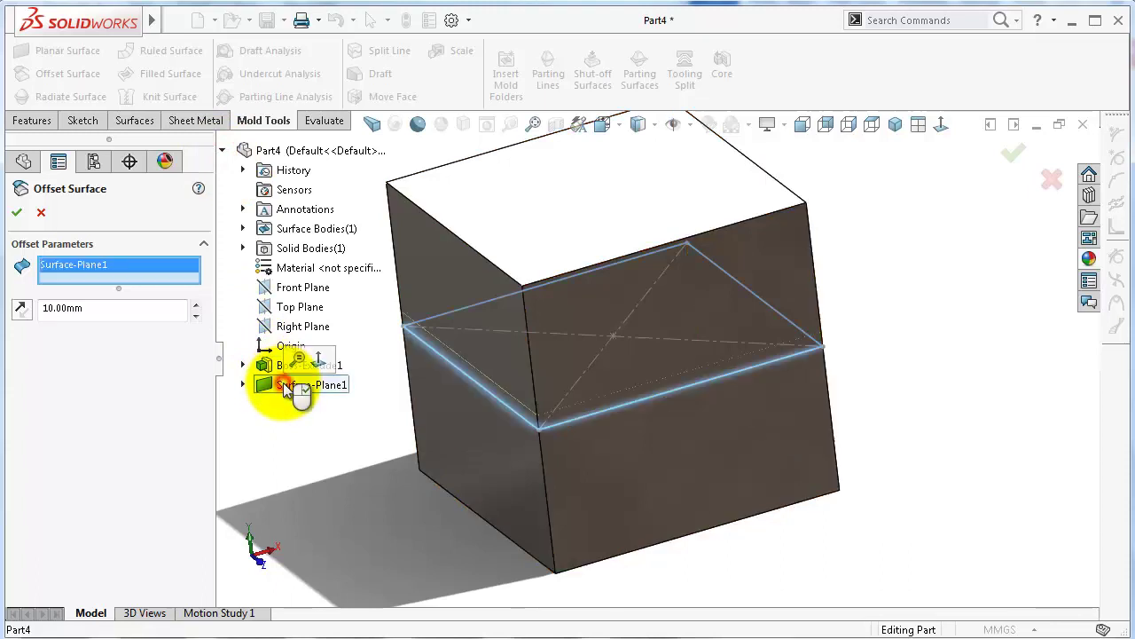
pyautogui.click(107, 307)
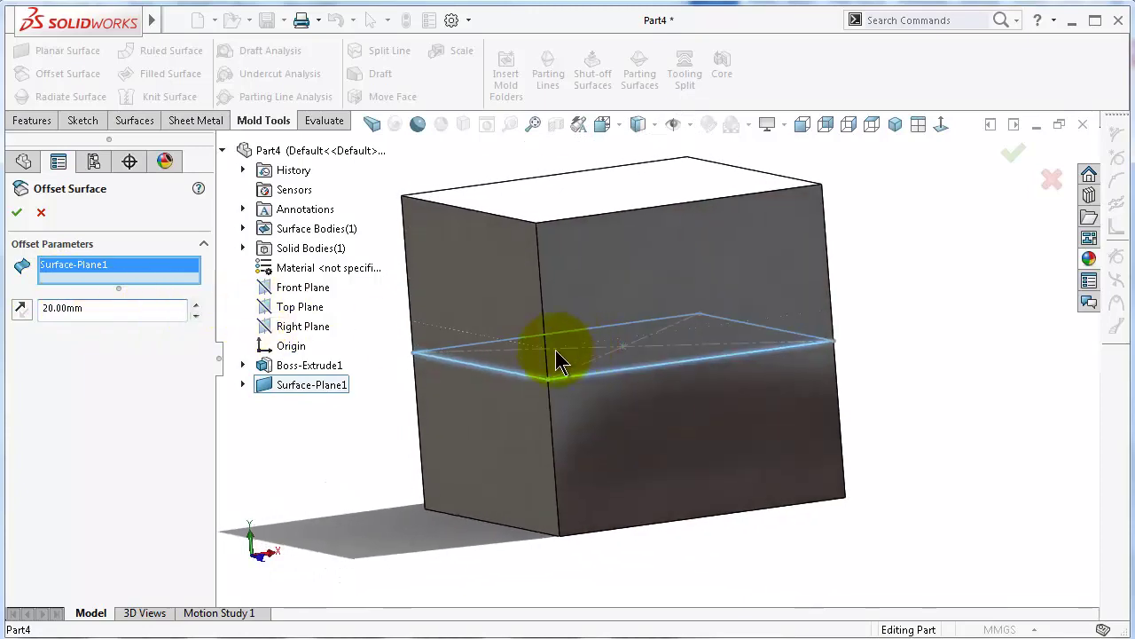
pyautogui.click(17, 213)
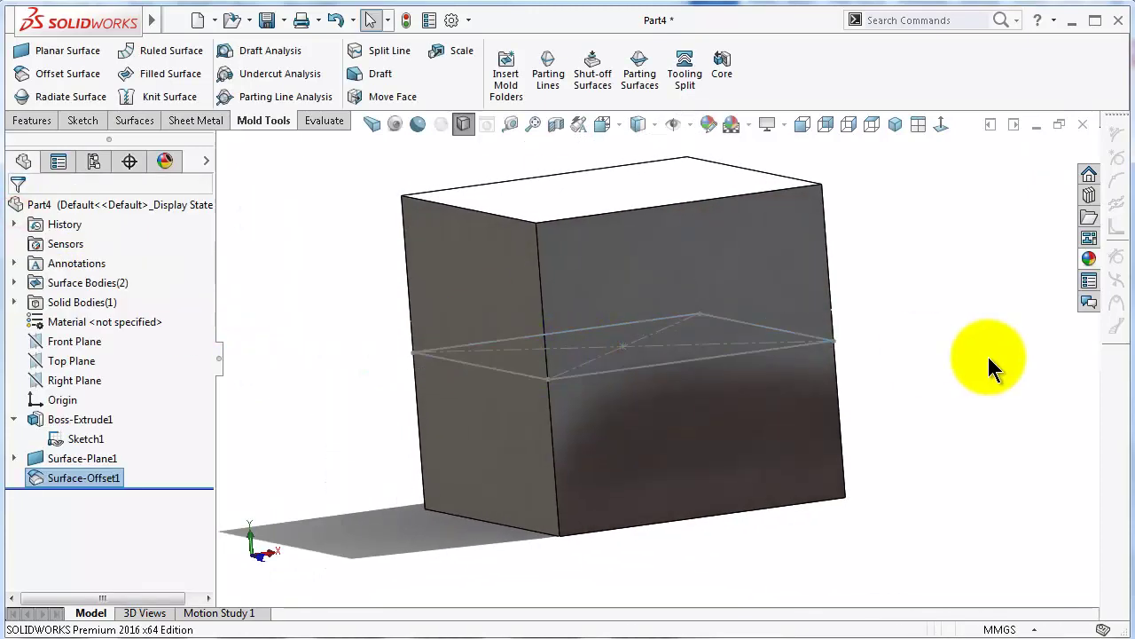
# Hide the cube's solid body to inspect the offset surface beside the planar surface, and show the body again.
pyautogui.click(791, 226)
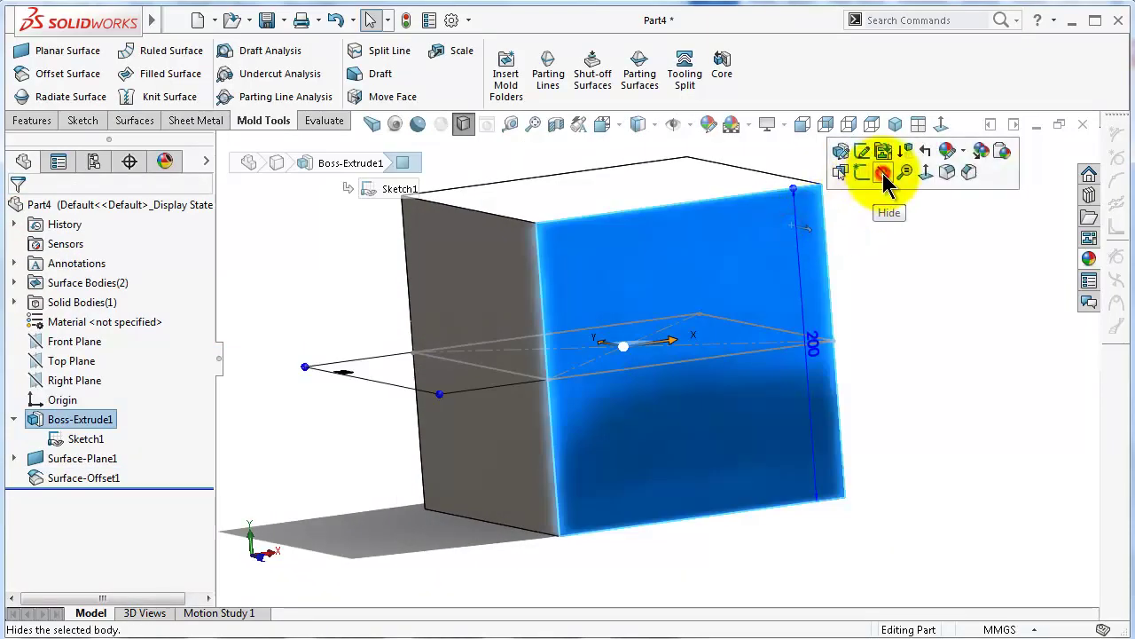
pyautogui.click(884, 175)
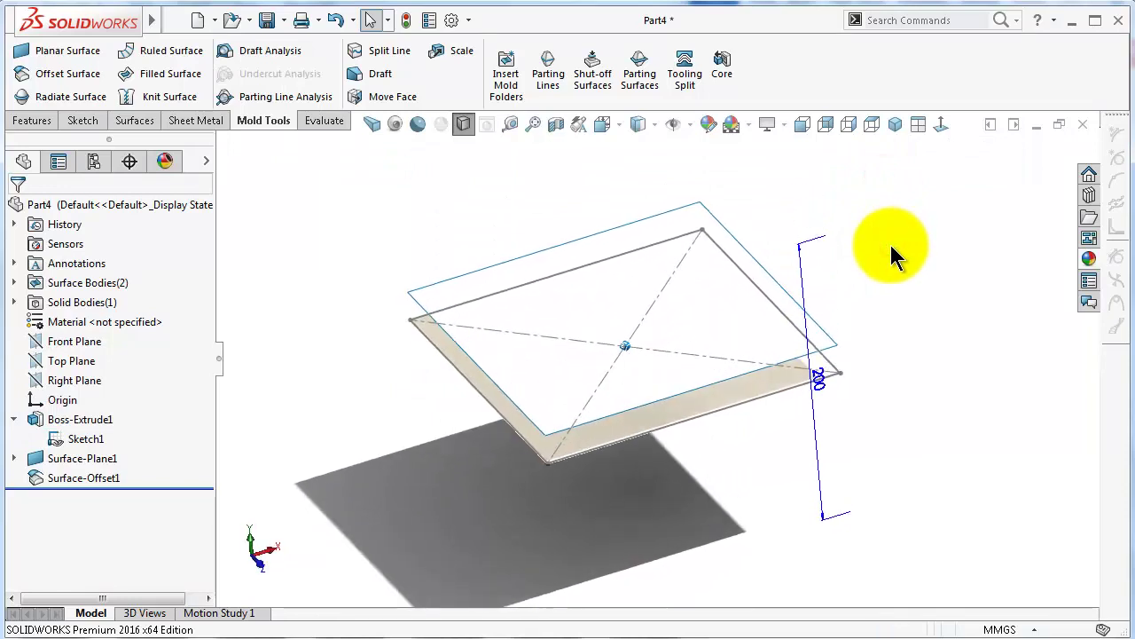
pyautogui.moveTo(891, 246); pyautogui.dragTo(836, 305, button='middle')
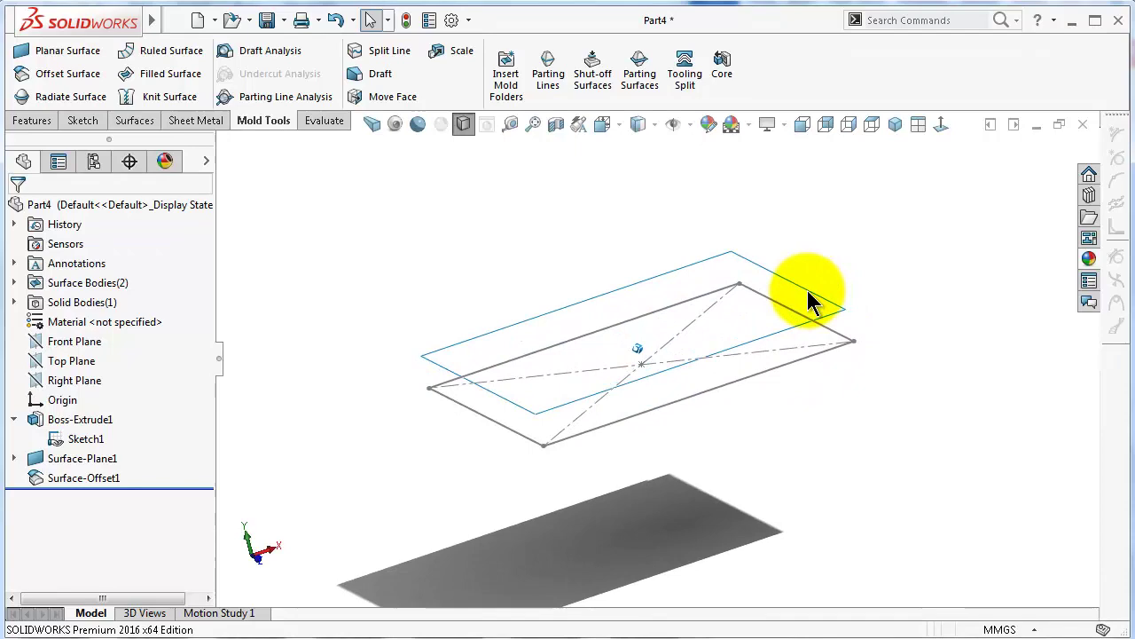
pyautogui.click(71, 422)
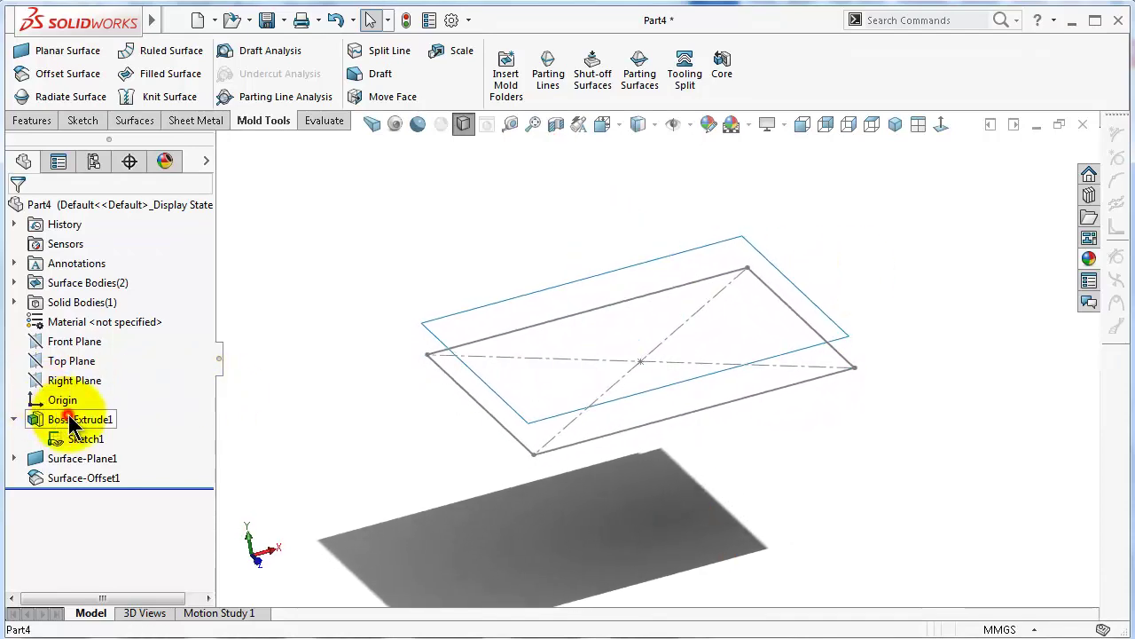
pyautogui.click(85, 375)
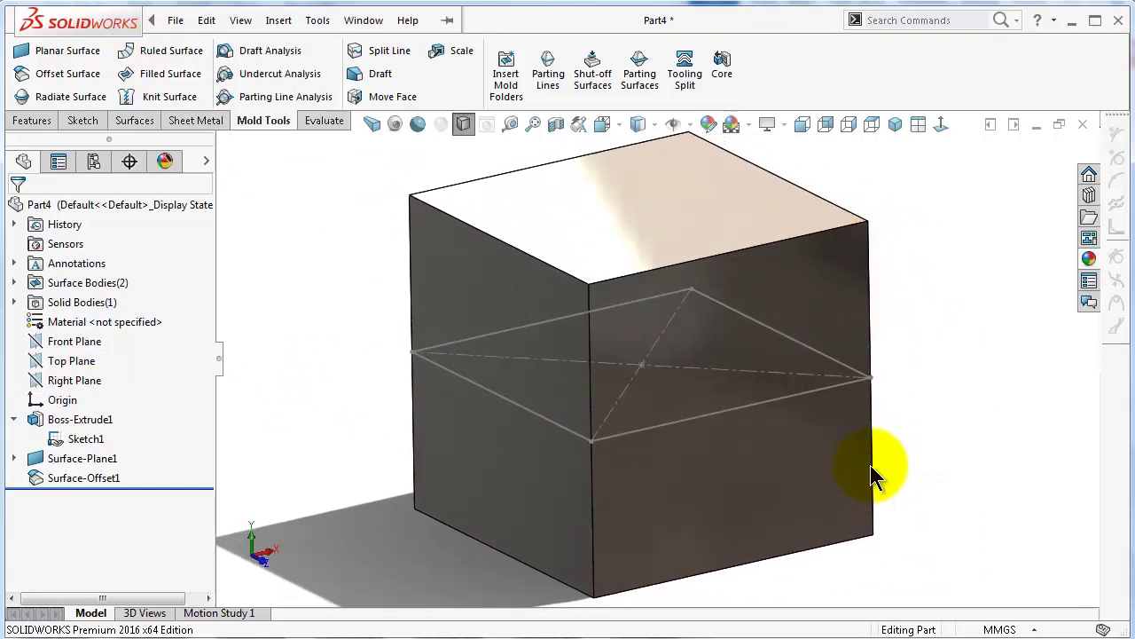
# Hide the cube's base sketch, Sketch1, in the model.
pyautogui.moveTo(772, 306)
pyautogui.mouseDown(button='middle')
pyautogui.moveTo(804, 408)
pyautogui.moveTo(793, 431)
pyautogui.moveTo(849, 326)
pyautogui.moveTo(730, 426)
pyautogui.moveTo(497, 439)
pyautogui.mouseUp(button='middle')
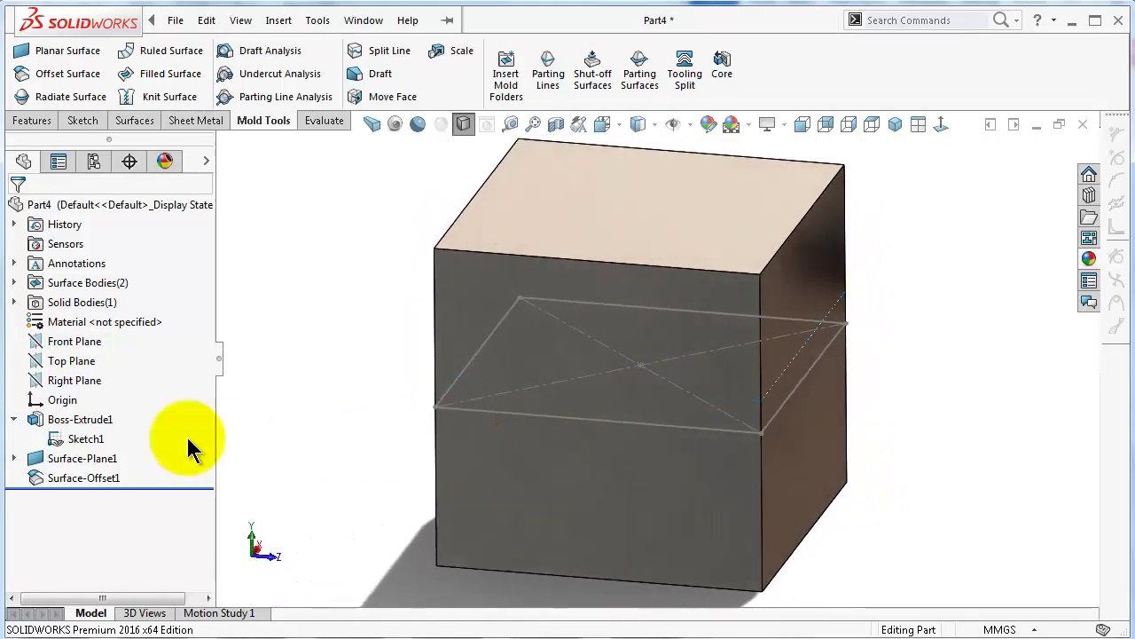
pyautogui.click(78, 440)
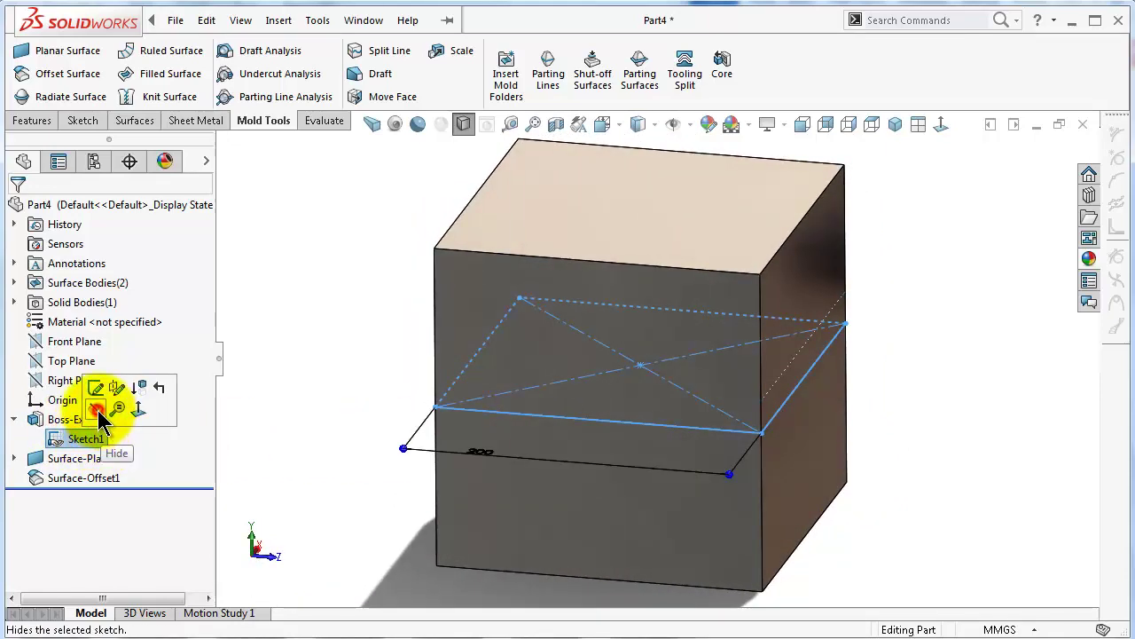
pyautogui.click(97, 411)
pyautogui.moveTo(289, 346)
pyautogui.mouseDown(button='middle')
pyautogui.moveTo(701, 374)
pyautogui.moveTo(730, 409)
pyautogui.moveTo(747, 392)
pyautogui.mouseUp(button='middle')
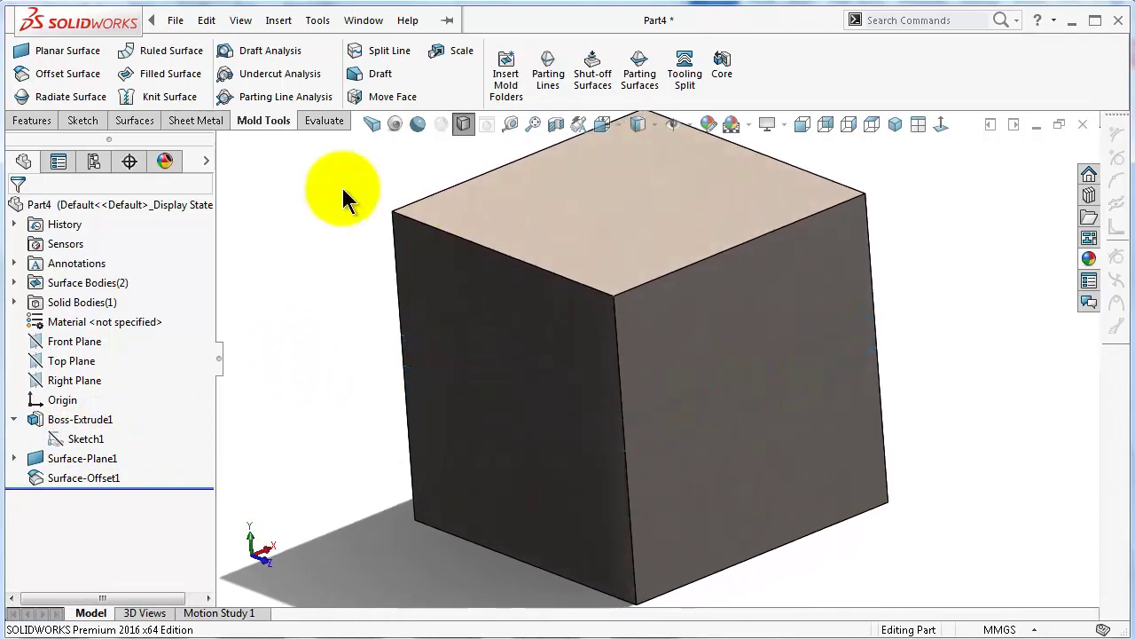
# Set up a Tangent to Surface ruled surface with a 20 mm distance on the four edges of the mid-cube planar surface.
pyautogui.click(164, 53)
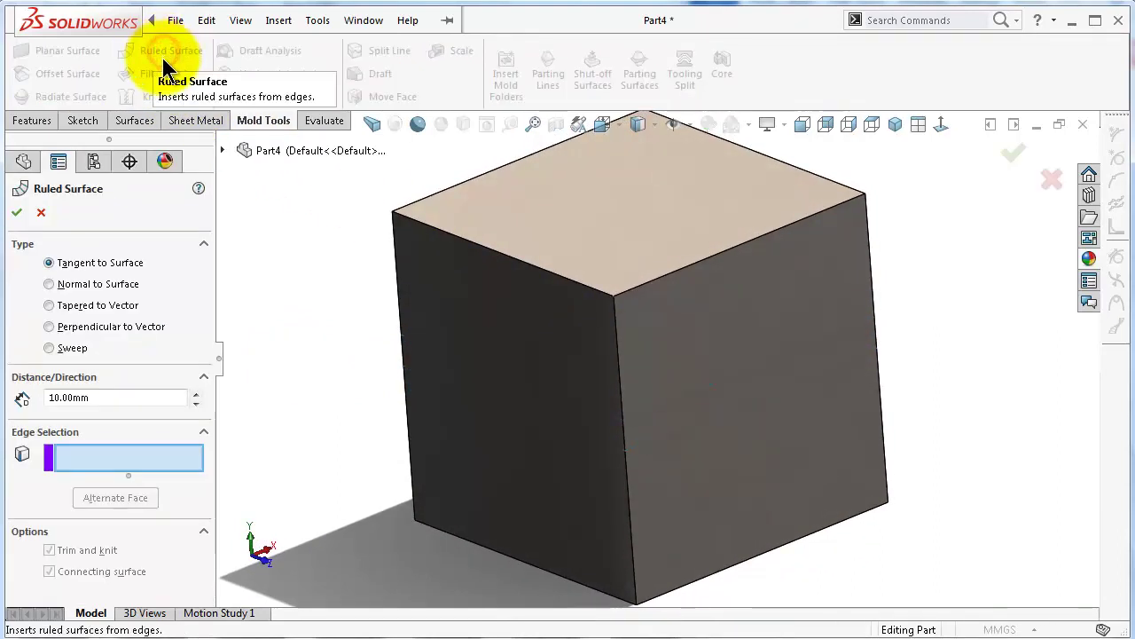
pyautogui.click(728, 414)
pyautogui.moveTo(727, 411); pyautogui.dragTo(547, 560, button='middle')
pyautogui.click(709, 445)
pyautogui.click(658, 507)
pyautogui.click(513, 576)
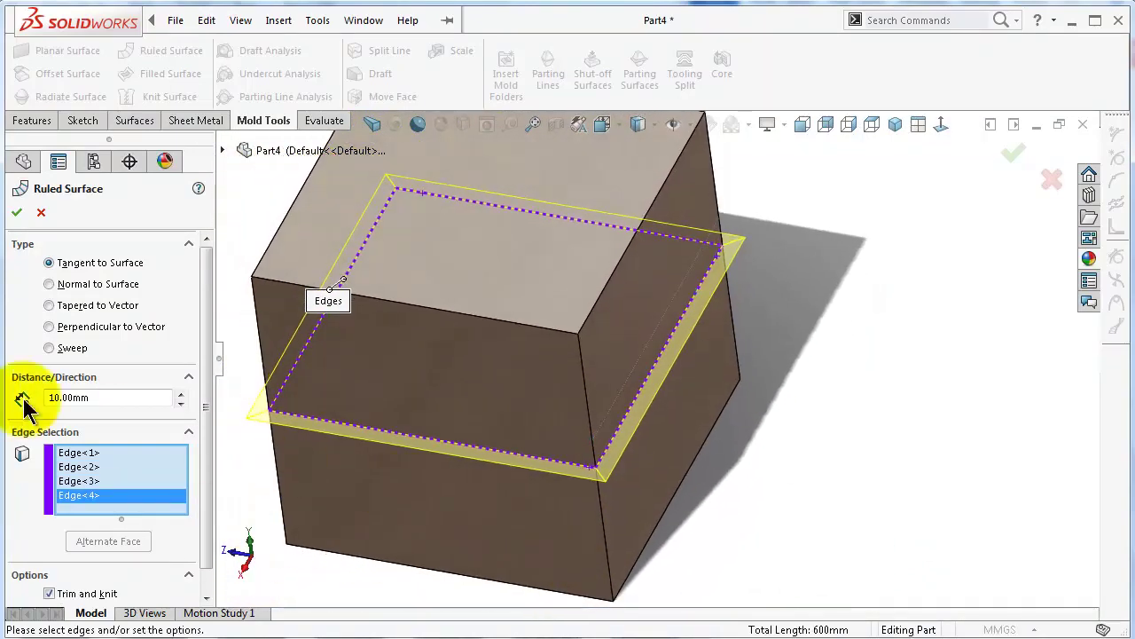
pyautogui.click(181, 395)
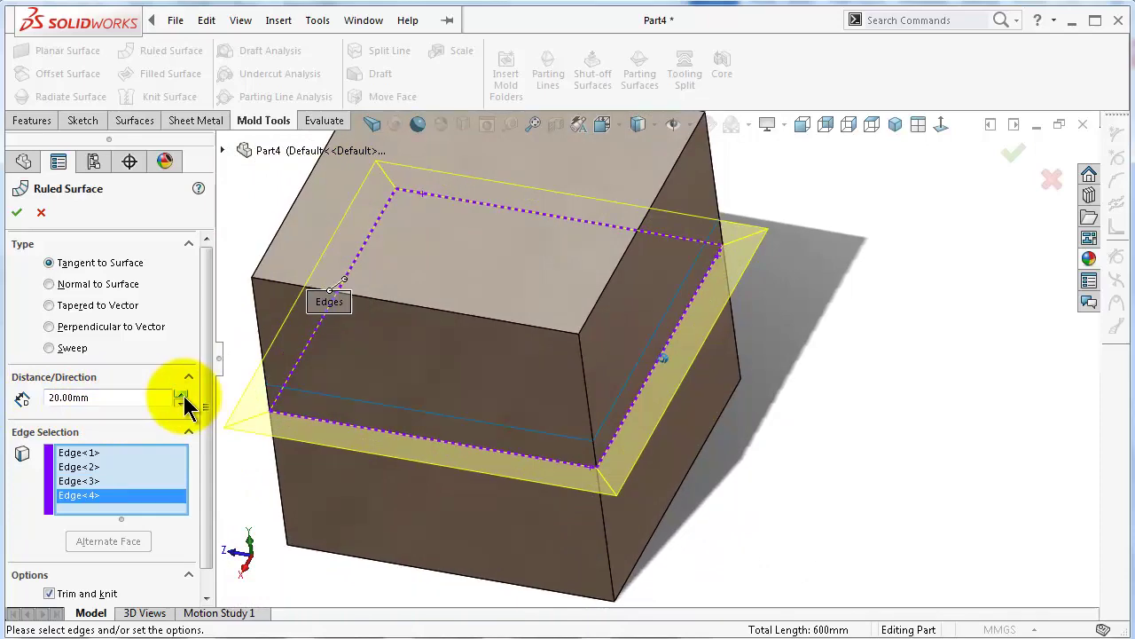
# Try the Normal to Surface, Tapered to Vector and Sweep types for the ruled surface.
pyautogui.click(129, 282)
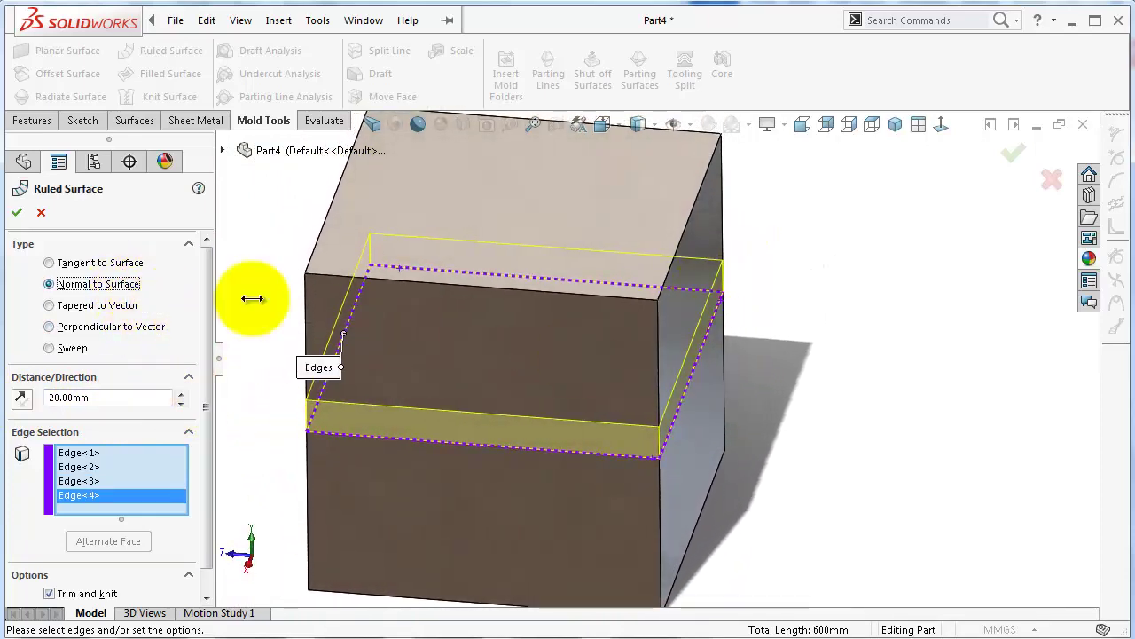
pyautogui.click(119, 306)
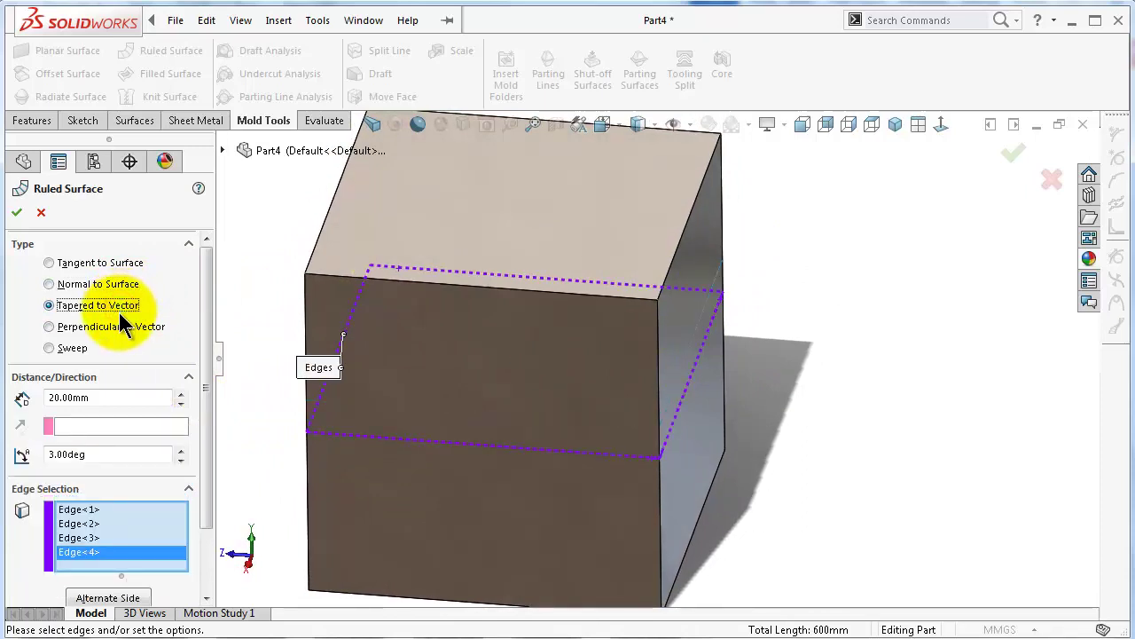
pyautogui.click(71, 349)
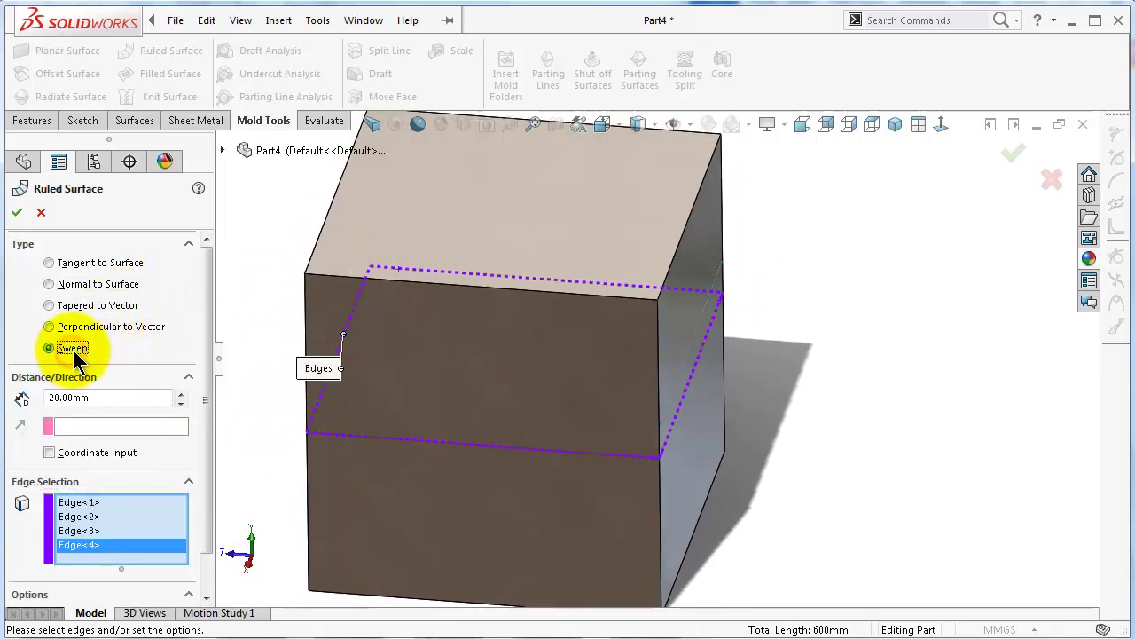
# Set the ruled surface type to Tangent to Surface and create the surface around the cube.
pyautogui.click(66, 266)
pyautogui.moveTo(333, 344); pyautogui.dragTo(364, 341, button='middle')
pyautogui.moveTo(574, 468); pyautogui.dragTo(584, 461, button='middle')
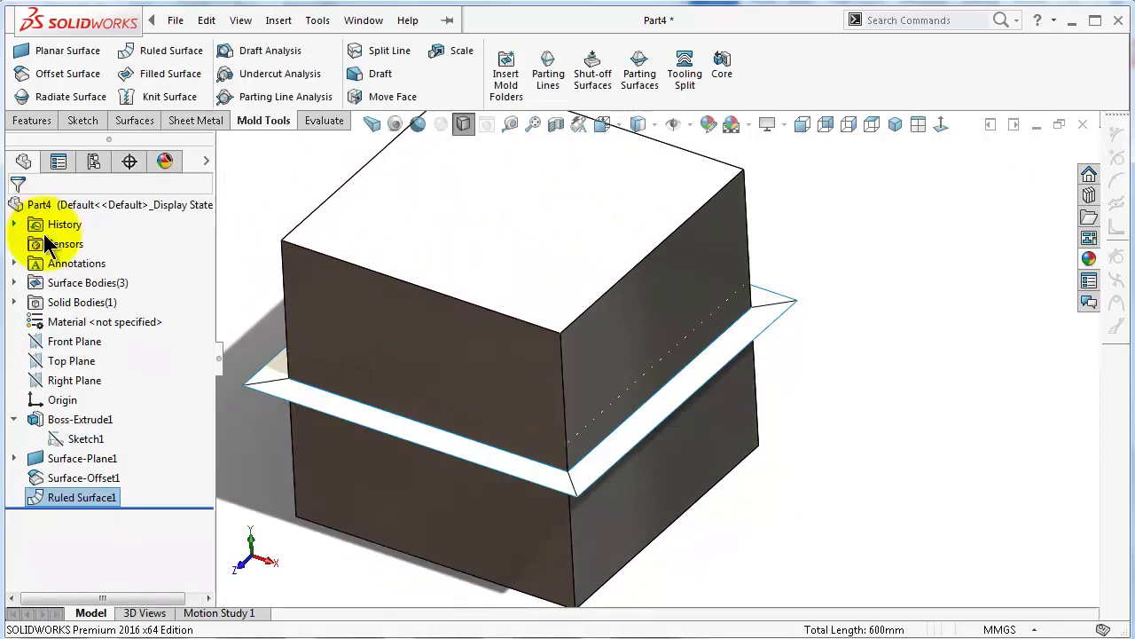
# Examine the ruled surface projecting around the cube from several angles.
pyautogui.moveTo(790, 449); pyautogui.dragTo(757, 345, button='middle')
pyautogui.moveTo(517, 452)
pyautogui.mouseDown(button='middle')
pyautogui.moveTo(504, 439)
pyautogui.moveTo(539, 436)
pyautogui.mouseUp(button='middle')
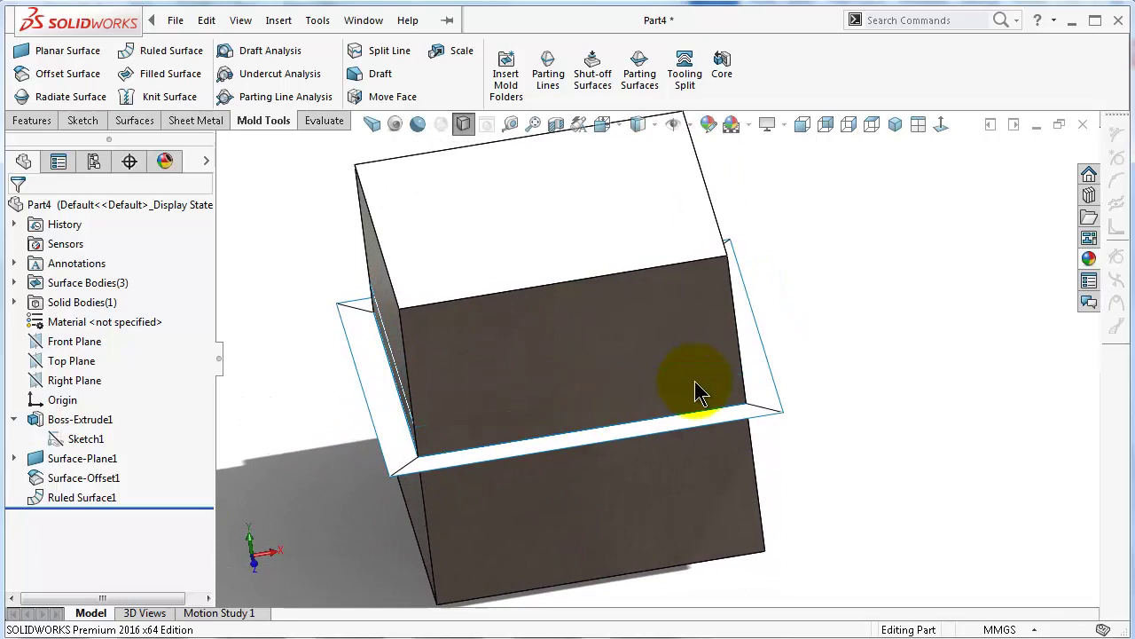
pyautogui.moveTo(752, 315); pyautogui.dragTo(738, 246, button='middle')
pyautogui.moveTo(726, 424); pyautogui.dragTo(724, 422, button='middle')
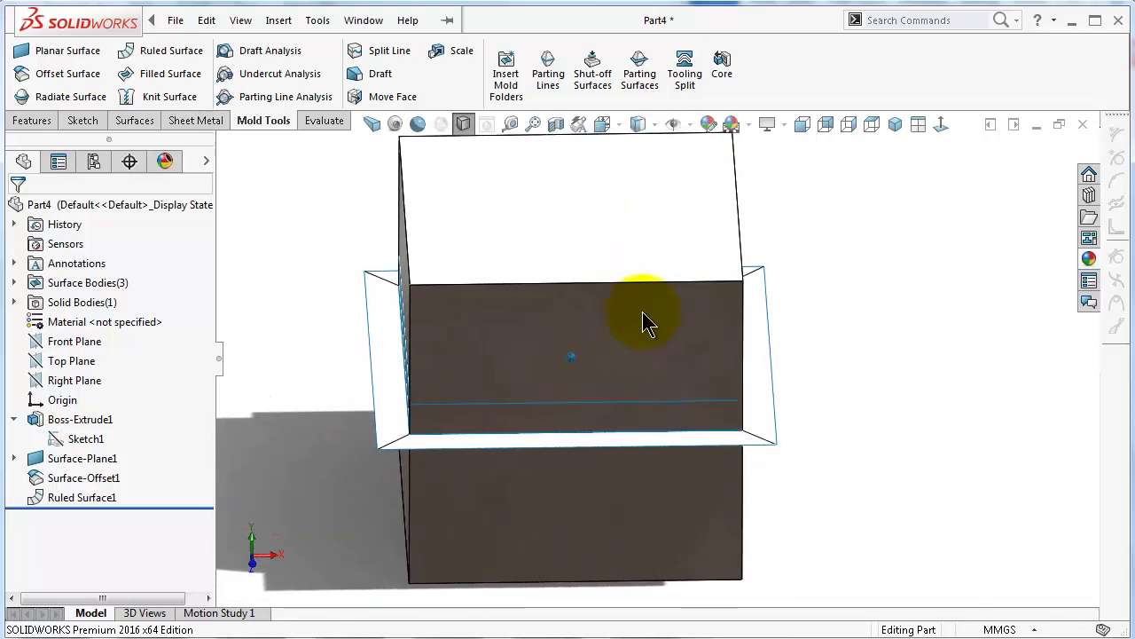
pyautogui.moveTo(643, 312); pyautogui.dragTo(650, 264, button='middle')
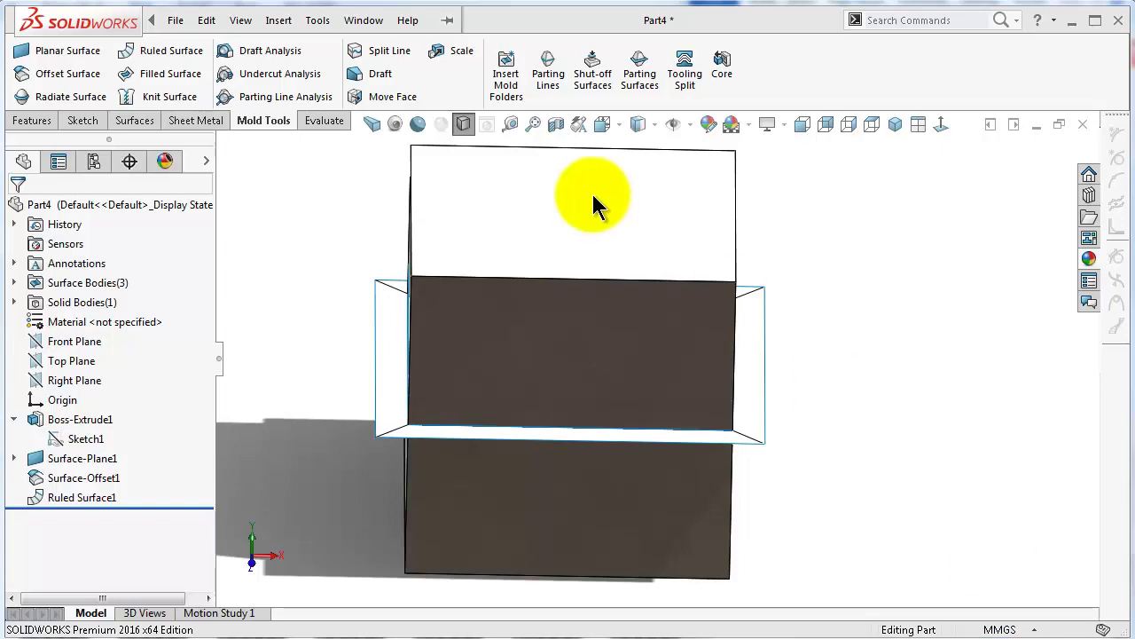
pyautogui.click(807, 414)
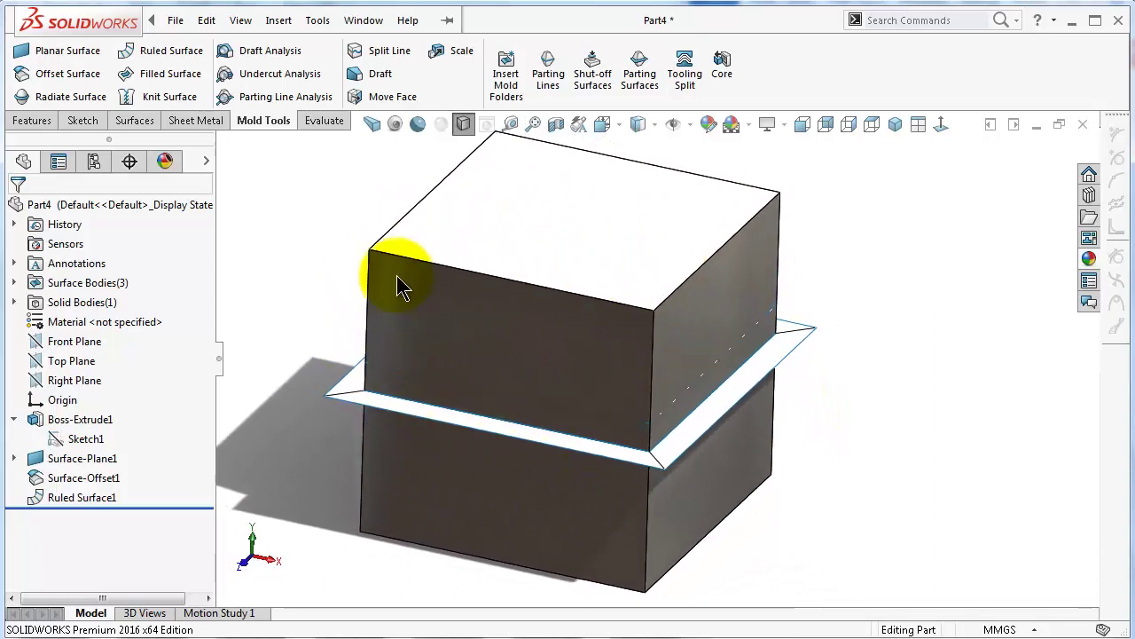
pyautogui.moveTo(397, 277); pyautogui.dragTo(327, 393, button='middle')
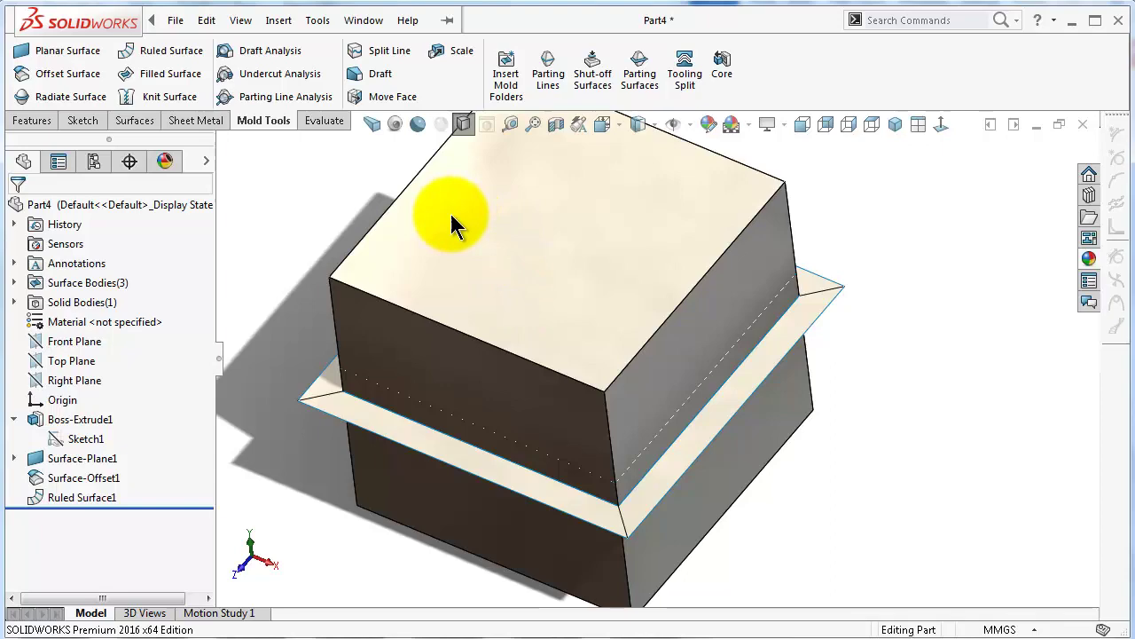
pyautogui.moveTo(450, 215); pyautogui.dragTo(450, 216, button='middle')
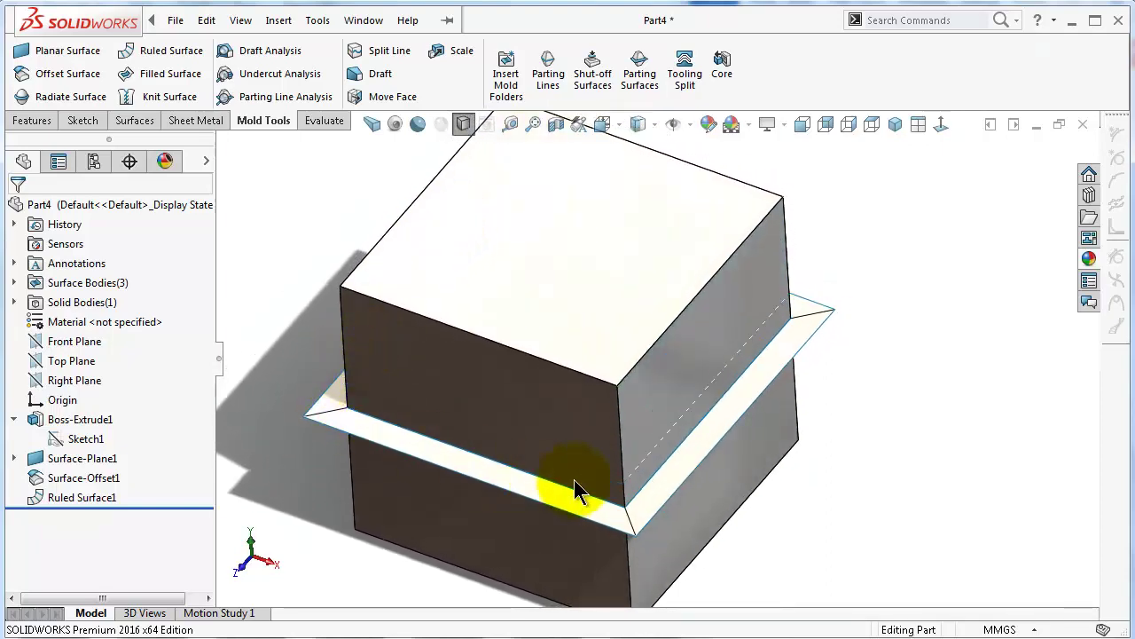
# Start a new sketch on the cube's top face, viewed normal to the face.
pyautogui.moveTo(682, 237); pyautogui.dragTo(669, 268, button='middle')
pyautogui.click(671, 266)
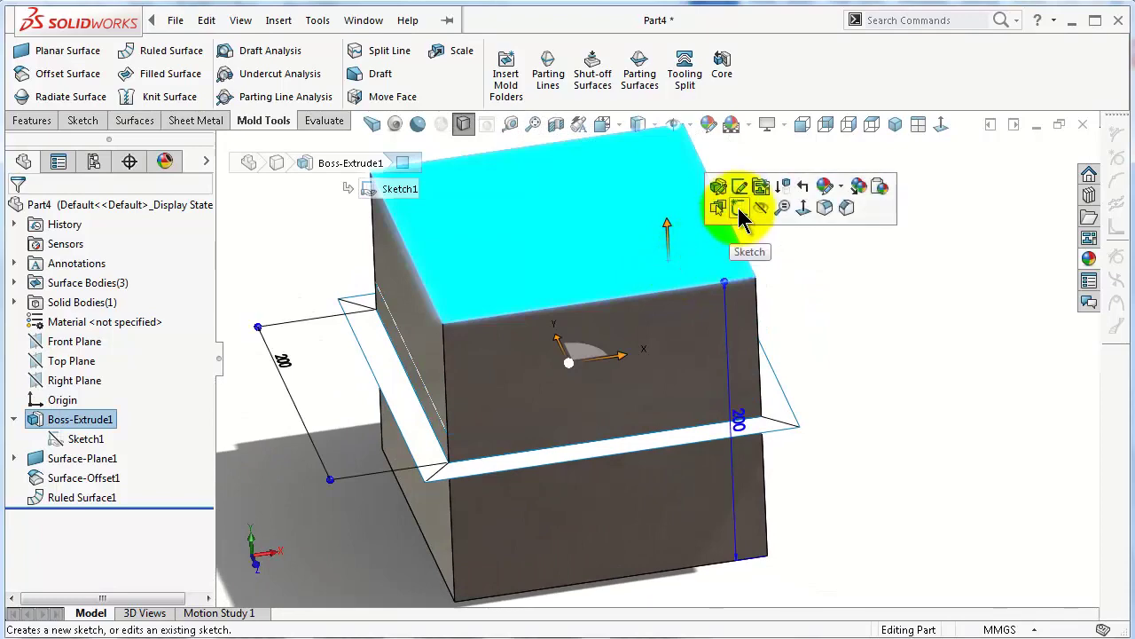
pyautogui.click(738, 210)
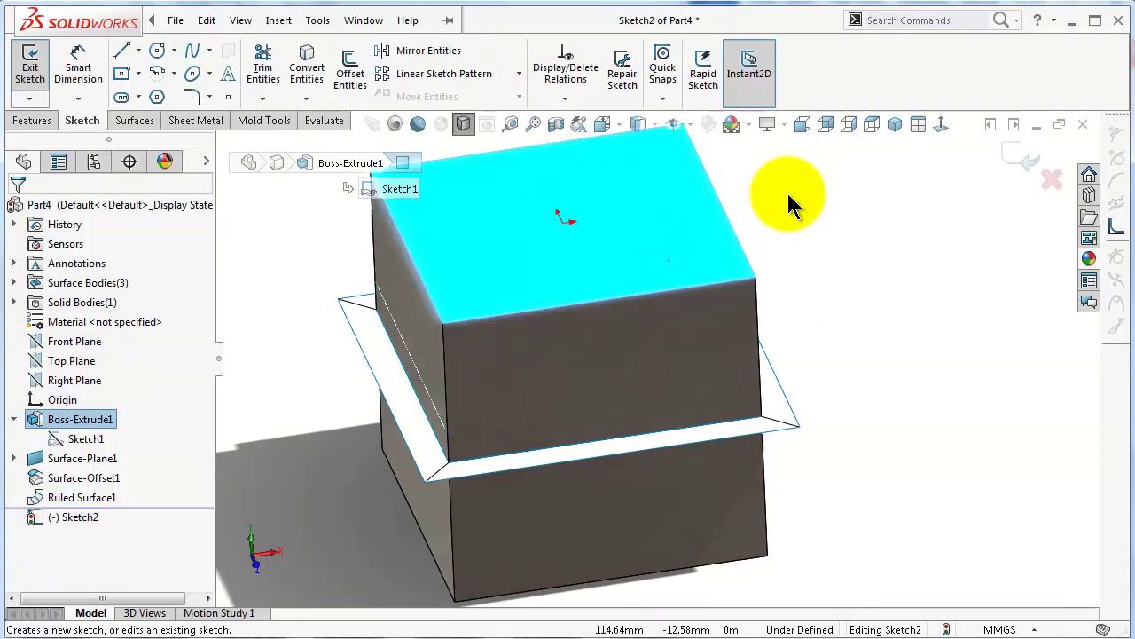
pyautogui.click(942, 123)
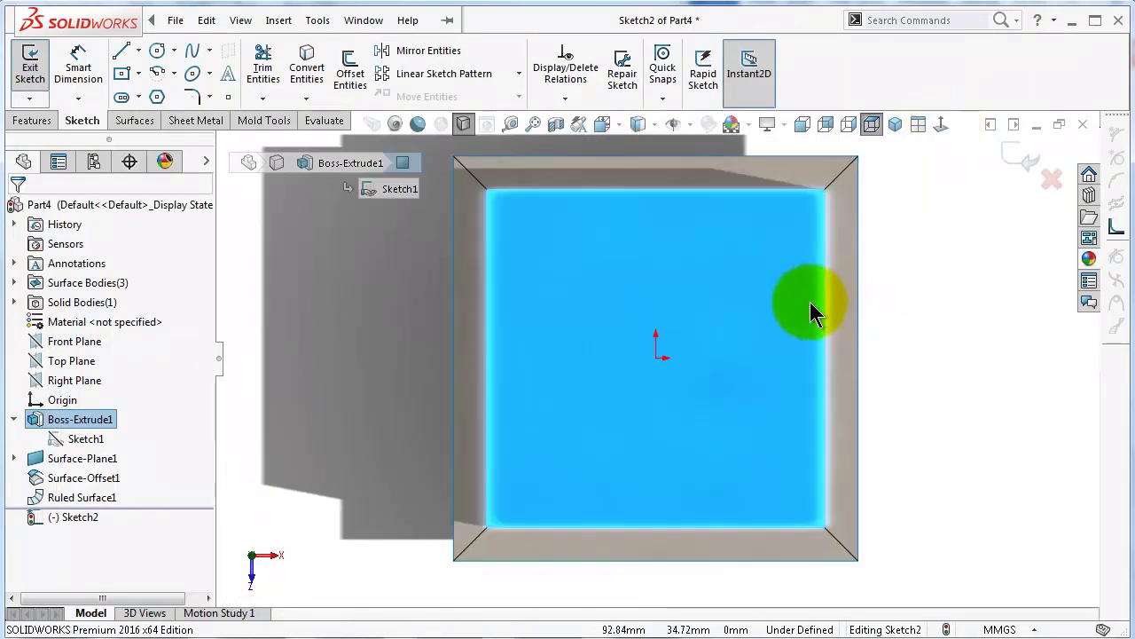
# Sketch a circle about 461 mm in diameter centred on the origin, surrounding the cube and the ruled surface.
pyautogui.scroll(1, 791, 313)
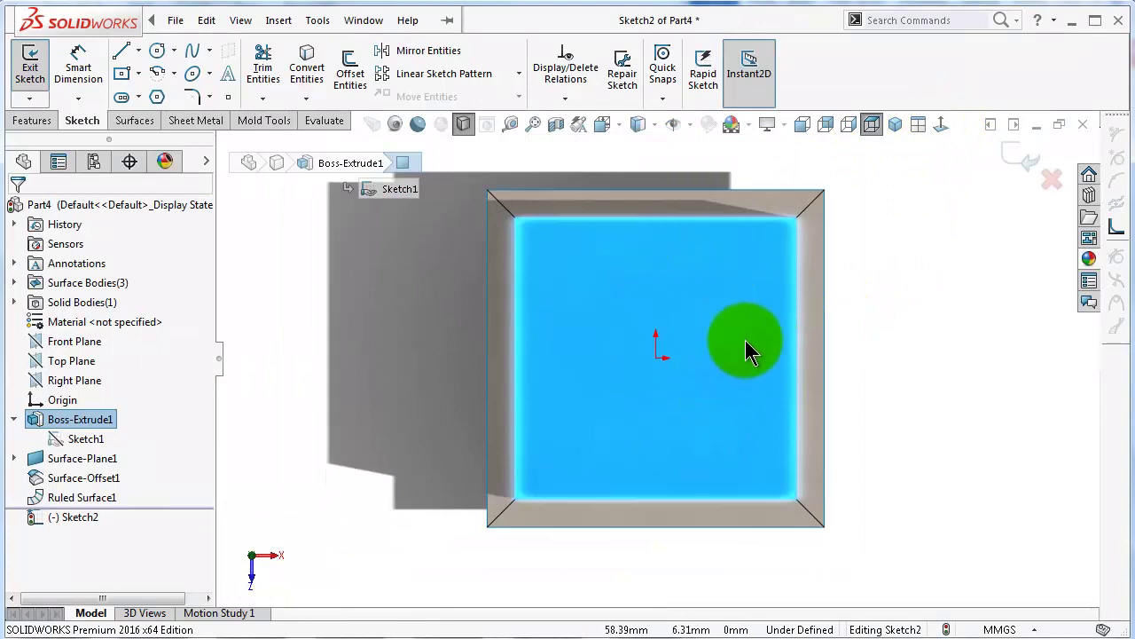
pyautogui.click(158, 51)
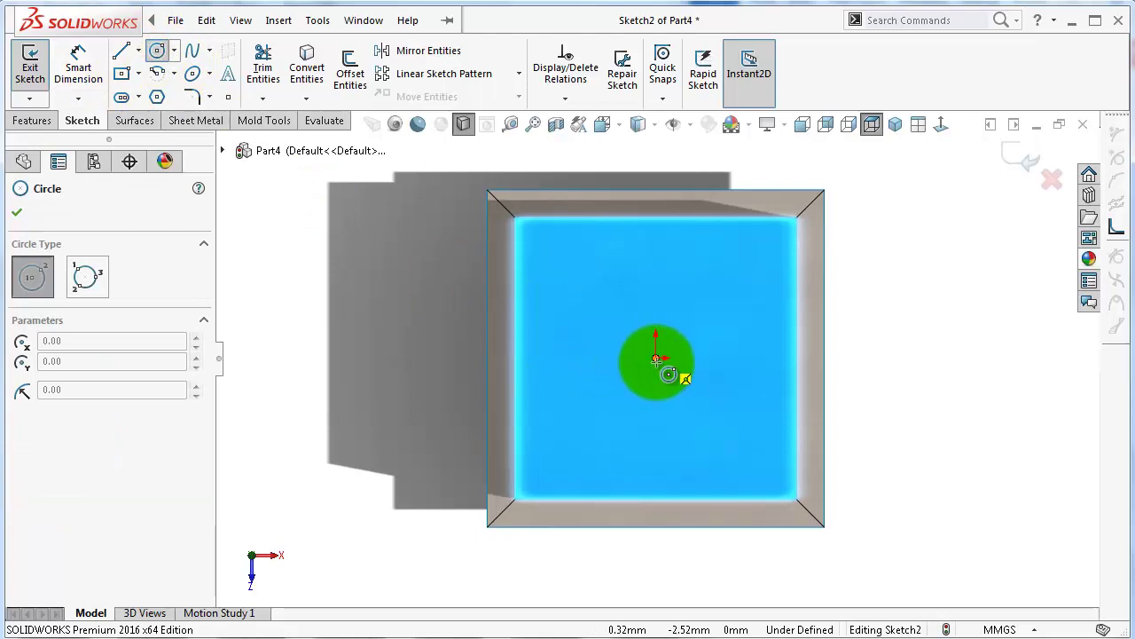
pyautogui.click(656, 359)
pyautogui.click(345, 266)
pyautogui.scroll(2, 324, 311)
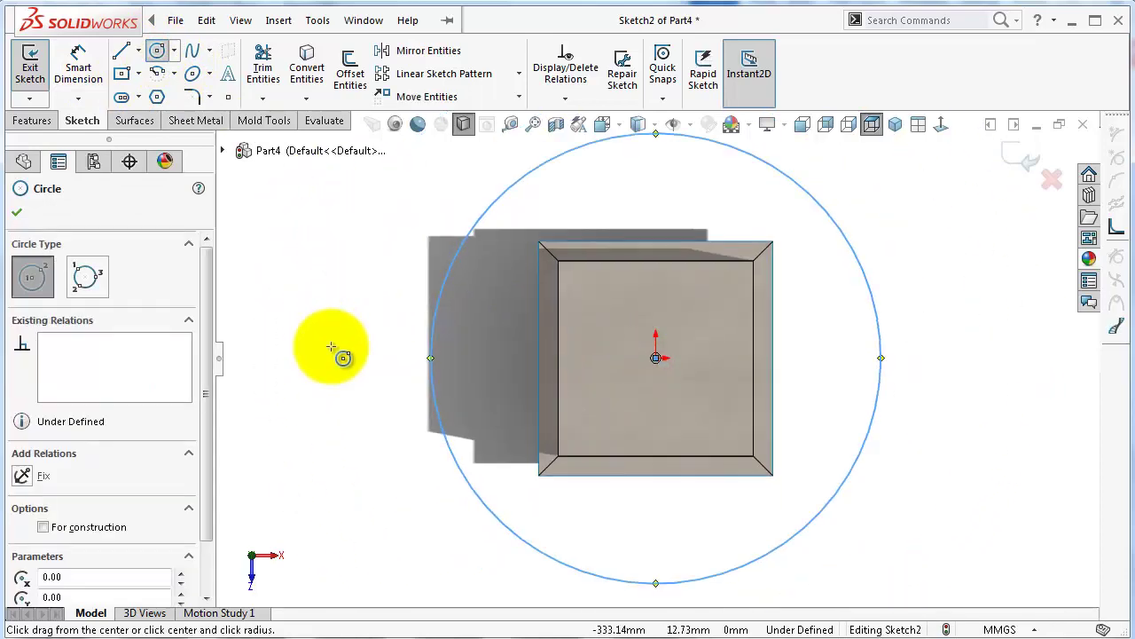
# Set the circle's diameter to 350 mm and exit the sketch.
pyautogui.moveTo(330, 346); pyautogui.dragTo(341, 275, button='right')
pyautogui.click(445, 276)
pyautogui.click(395, 277)
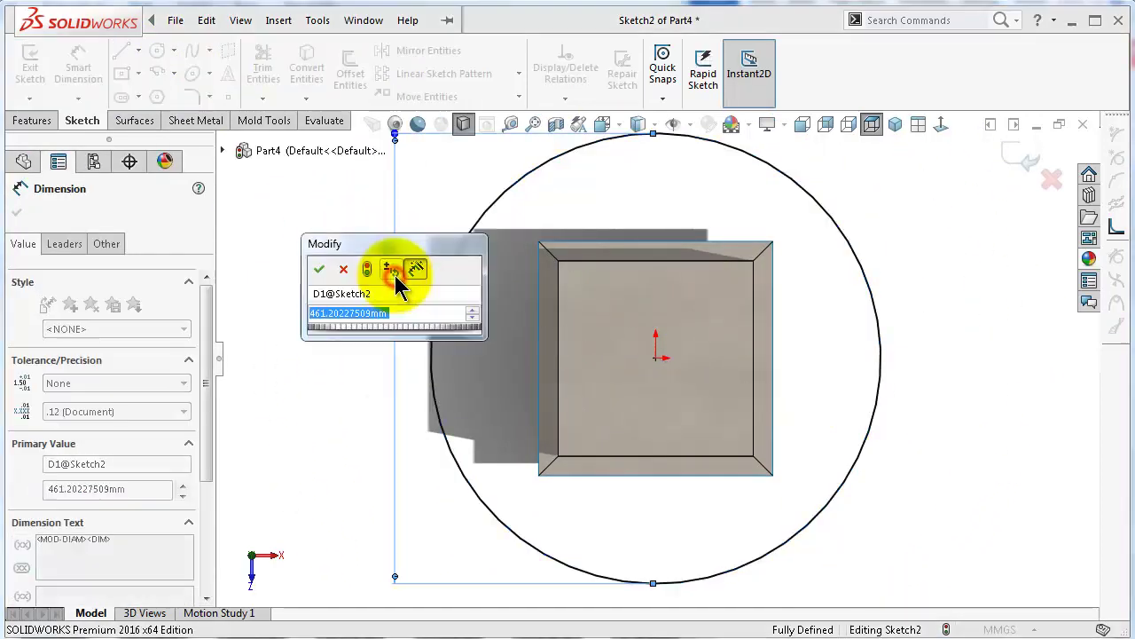
pyautogui.write('350')
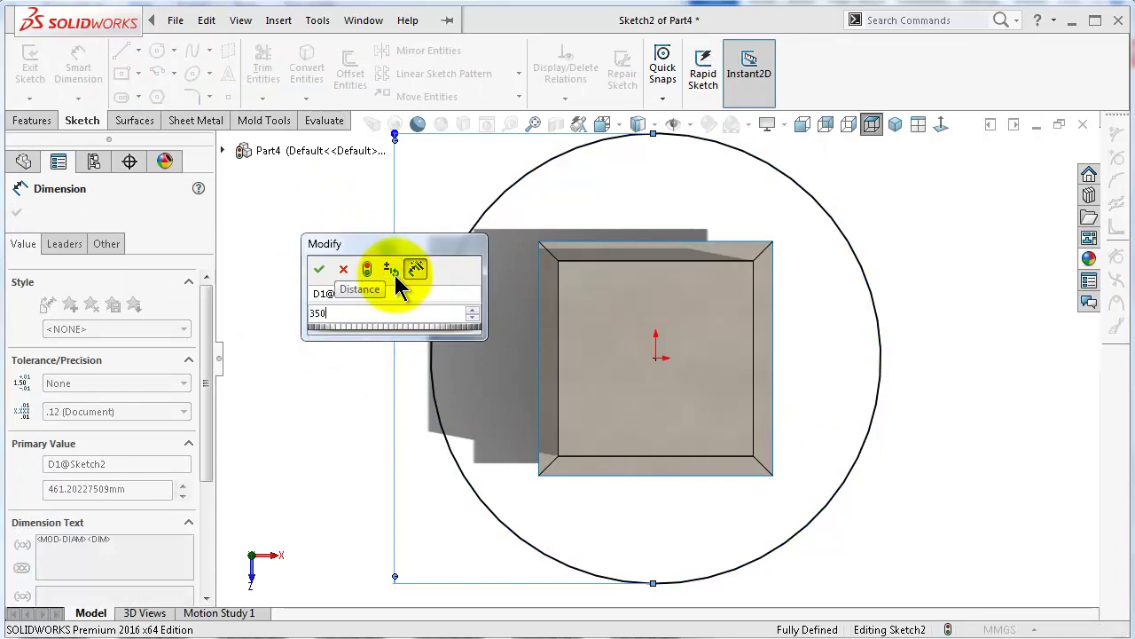
pyautogui.press('Return')
pyautogui.moveTo(393, 284); pyautogui.dragTo(141, 129, button='middle')
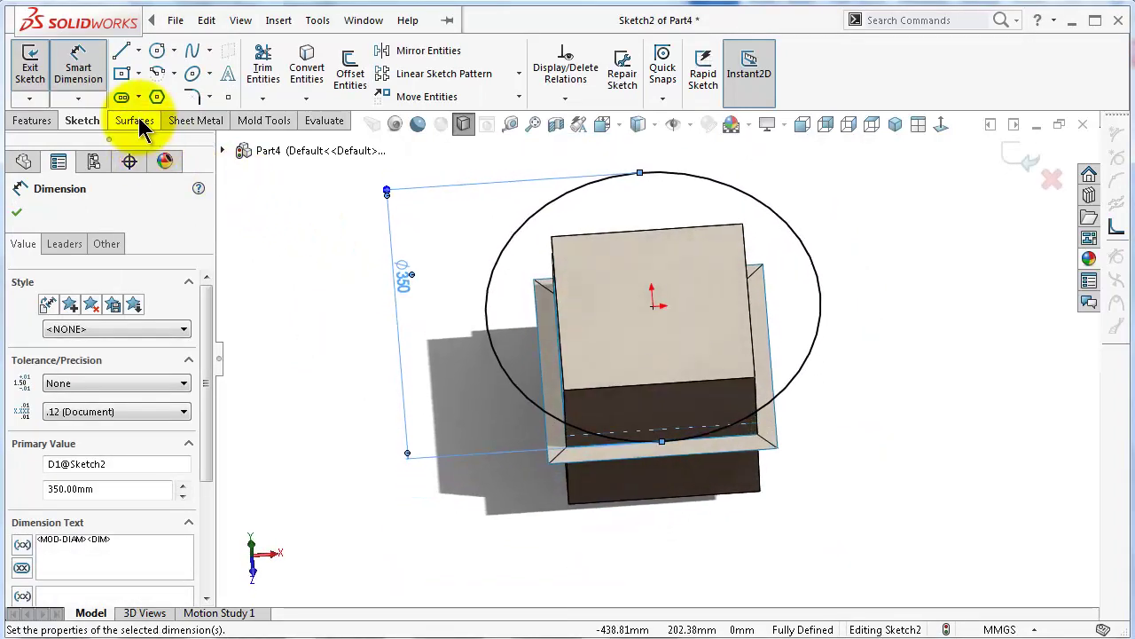
pyautogui.click(134, 121)
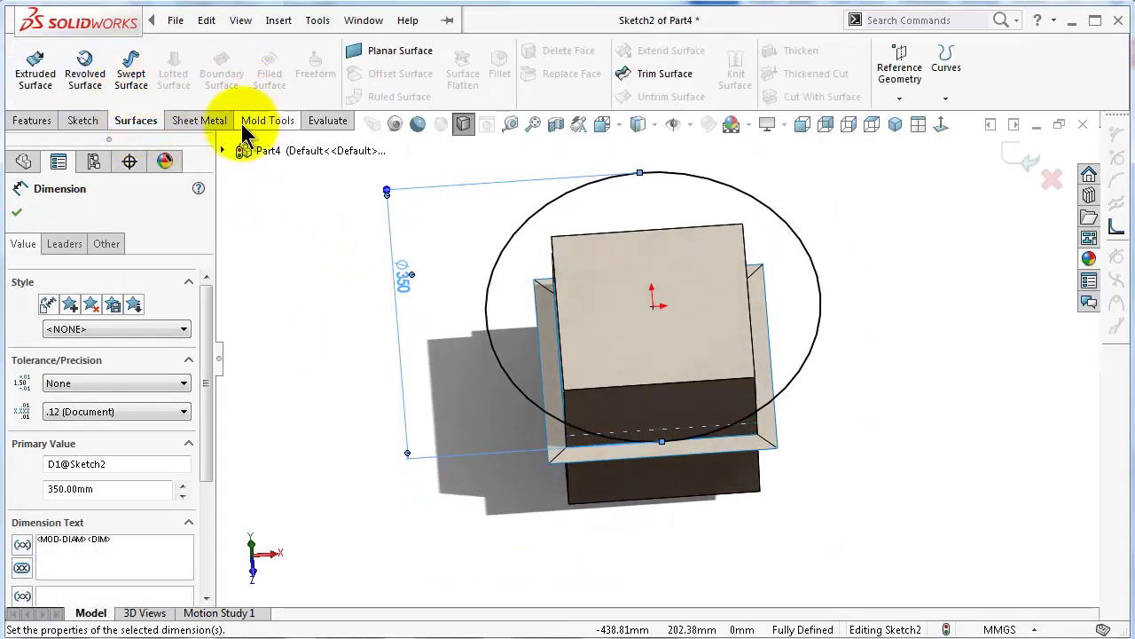
pyautogui.click(273, 119)
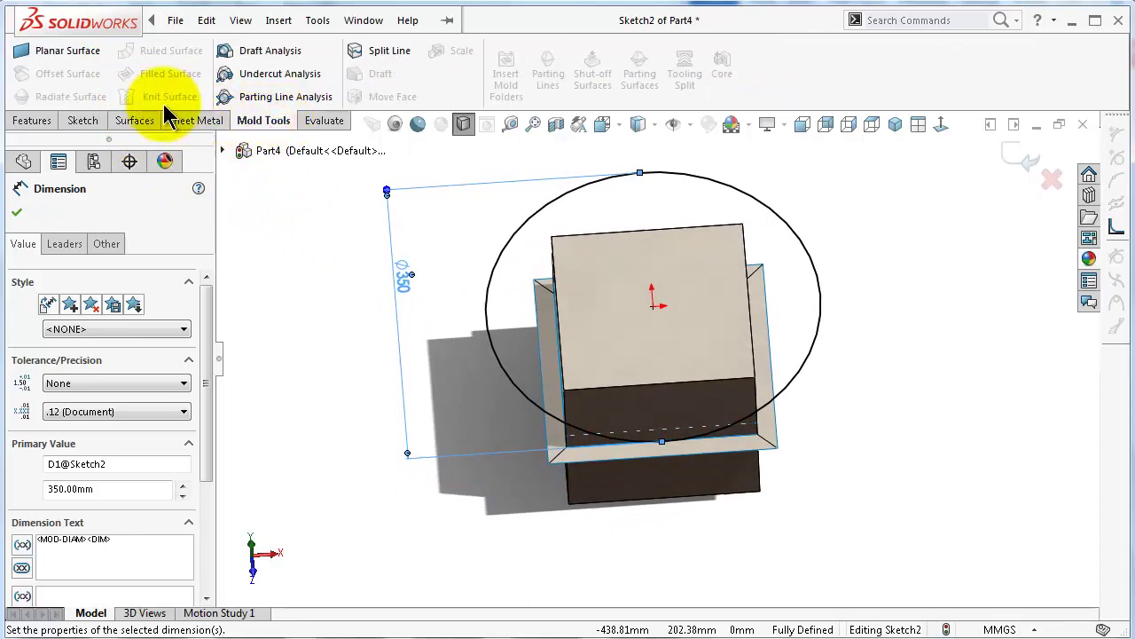
pyautogui.click(1021, 161)
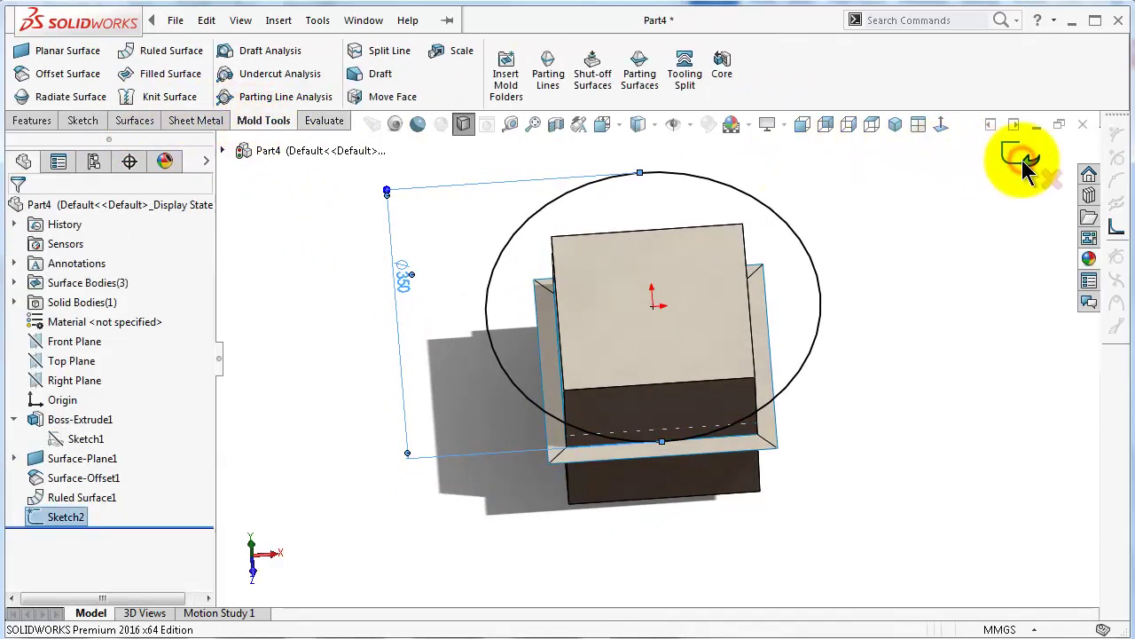
# Create a filled surface bounded by the 350 mm circle sketch with Contact edge setting, and suppress that fill feature.
pyautogui.click(157, 77)
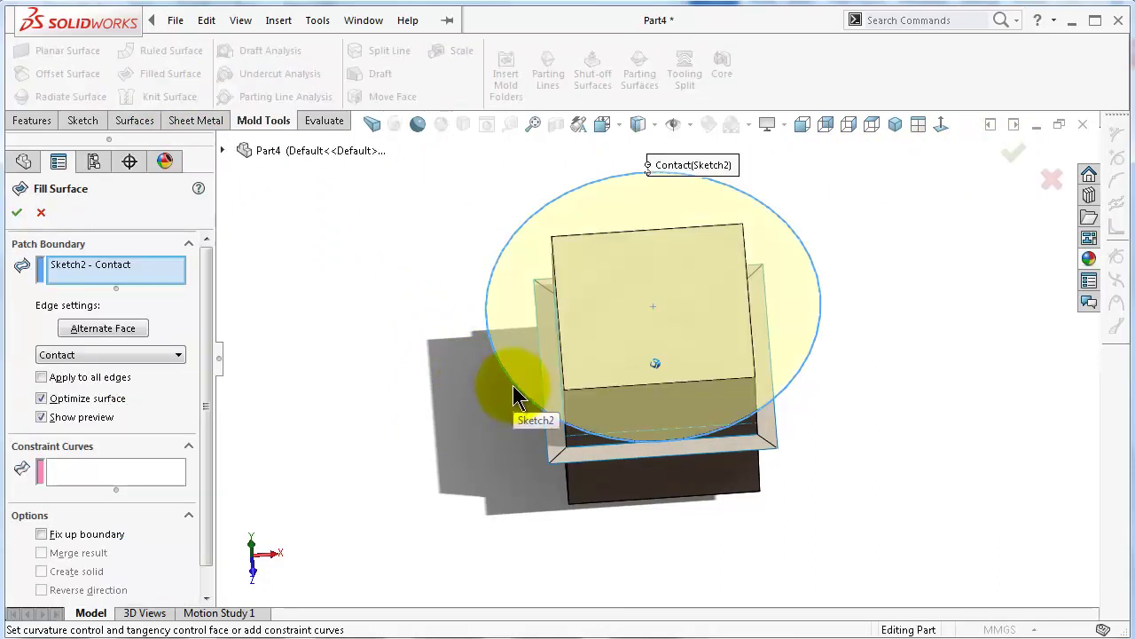
pyautogui.moveTo(519, 397); pyautogui.dragTo(798, 333, button='middle')
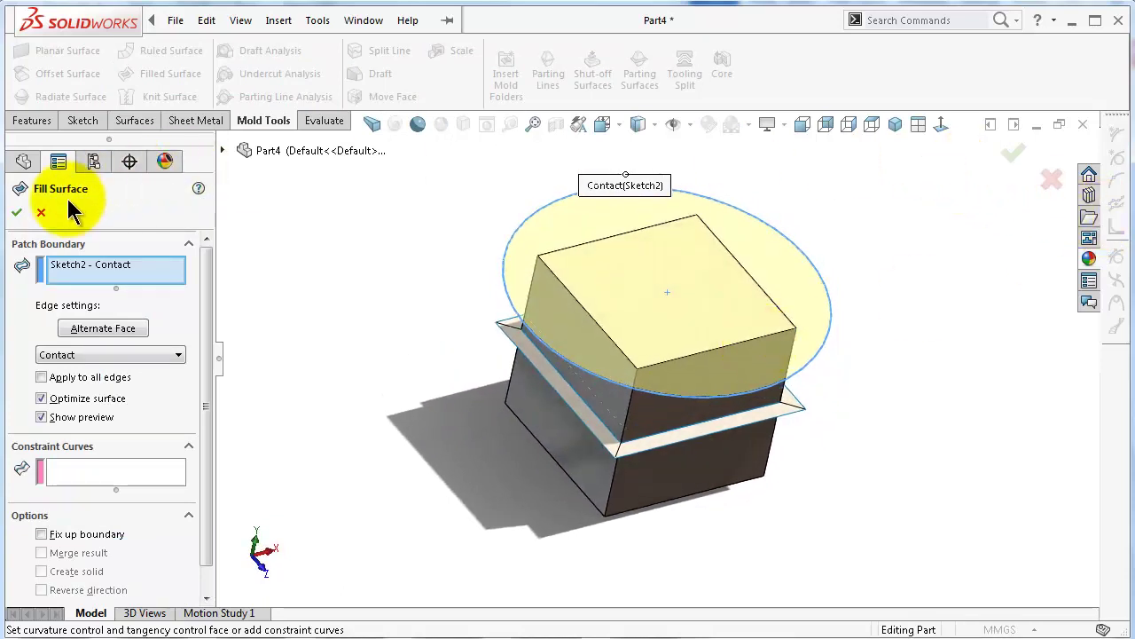
pyautogui.click(17, 212)
pyautogui.click(360, 296)
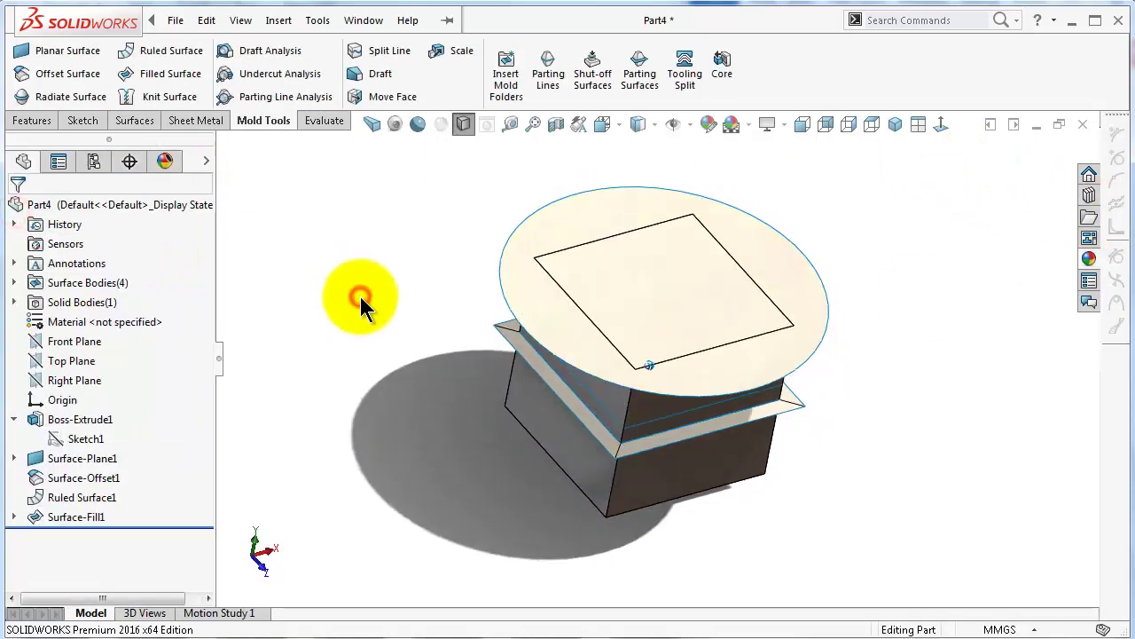
pyautogui.click(55, 516)
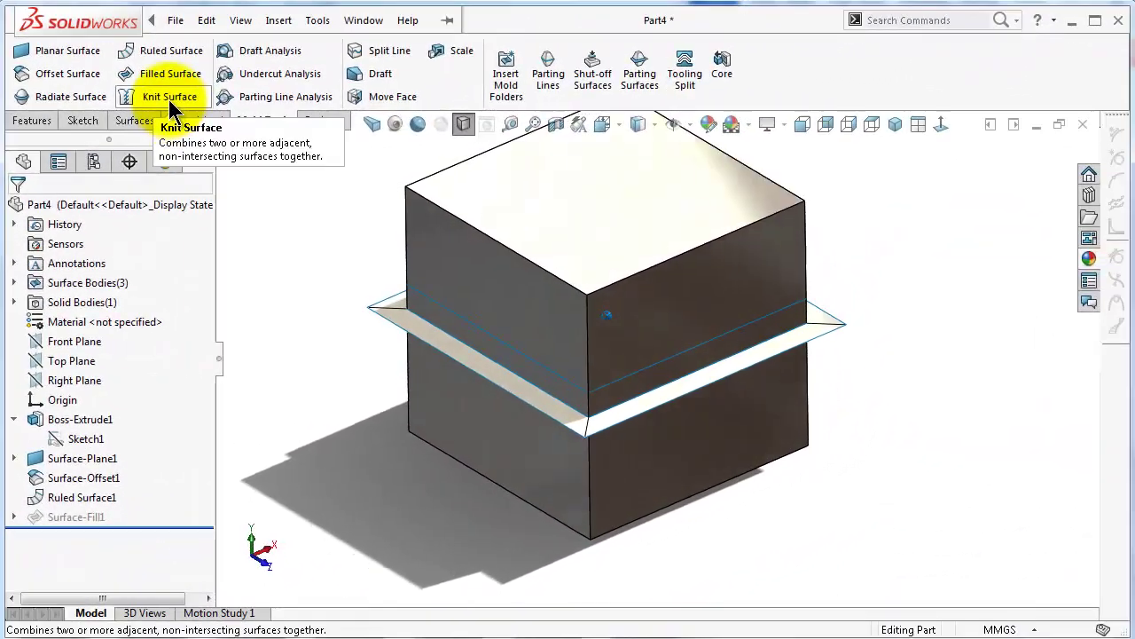
pyautogui.click(169, 97)
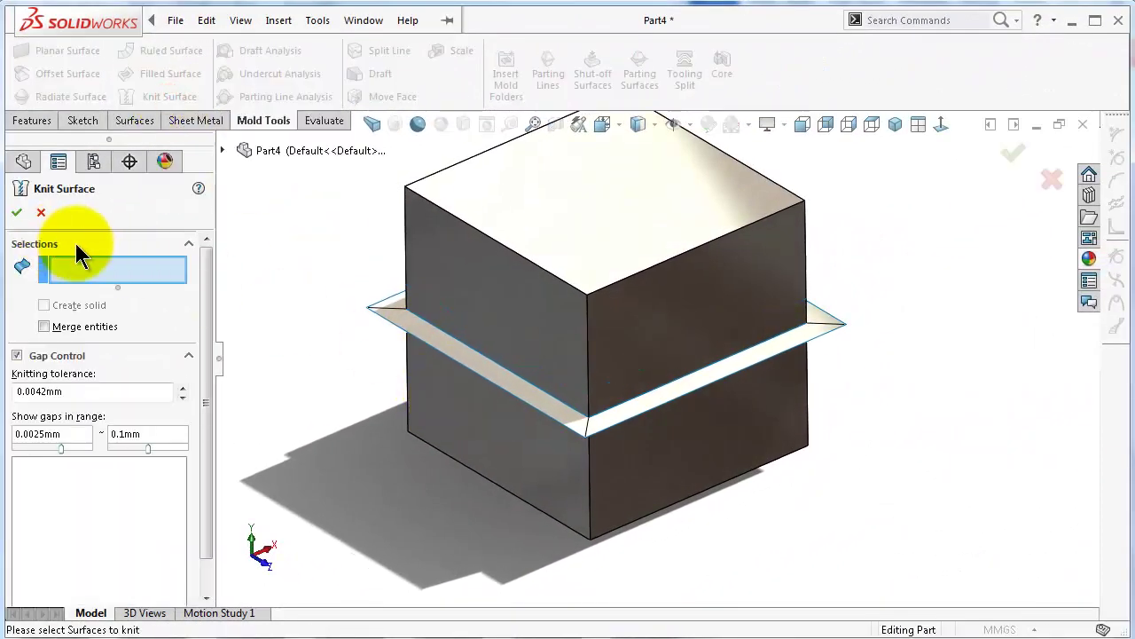
pyautogui.moveTo(560, 261); pyautogui.dragTo(563, 413, button='middle')
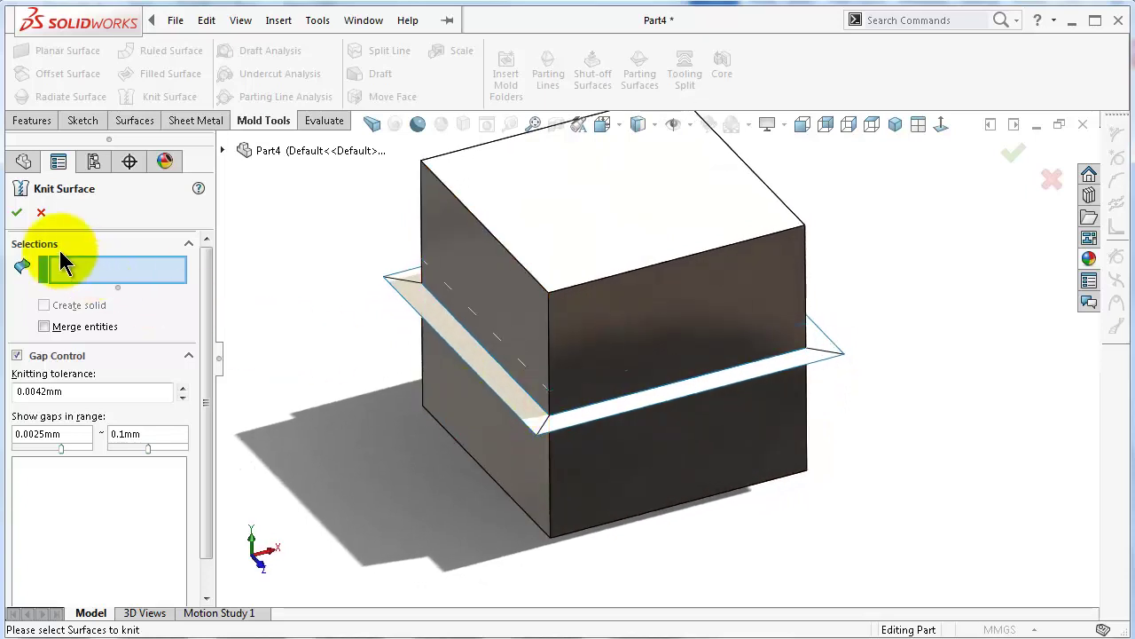
pyautogui.click(40, 213)
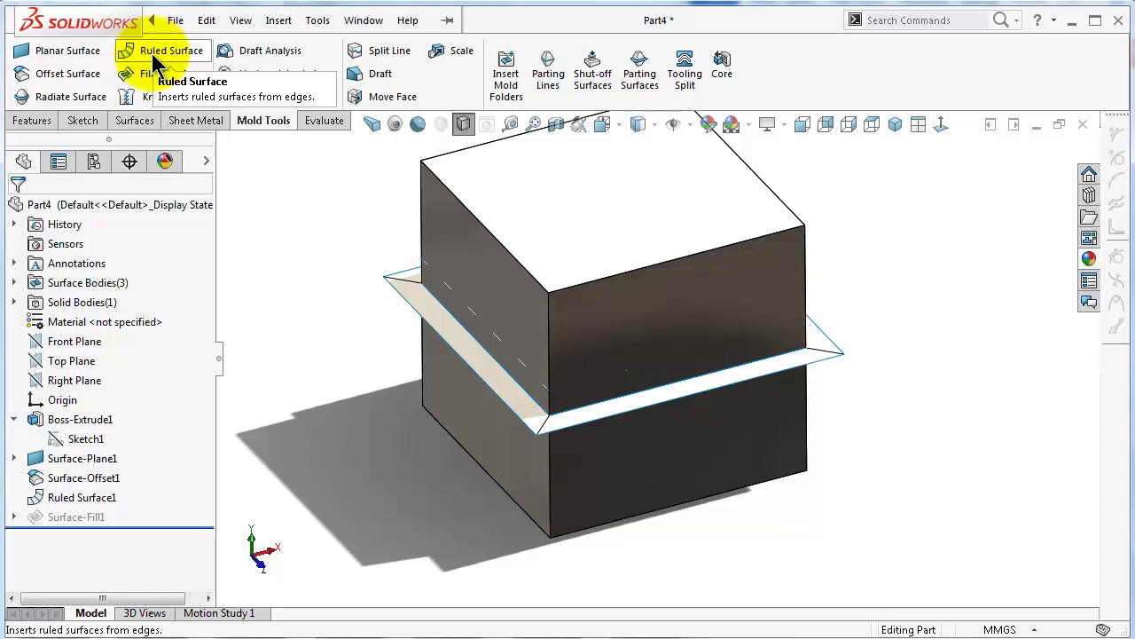
# Examine which geometry belongs to the planar, offset and ruled surface bodies, highlighting each one in the model.
pyautogui.click(14, 282)
pyautogui.click(102, 304)
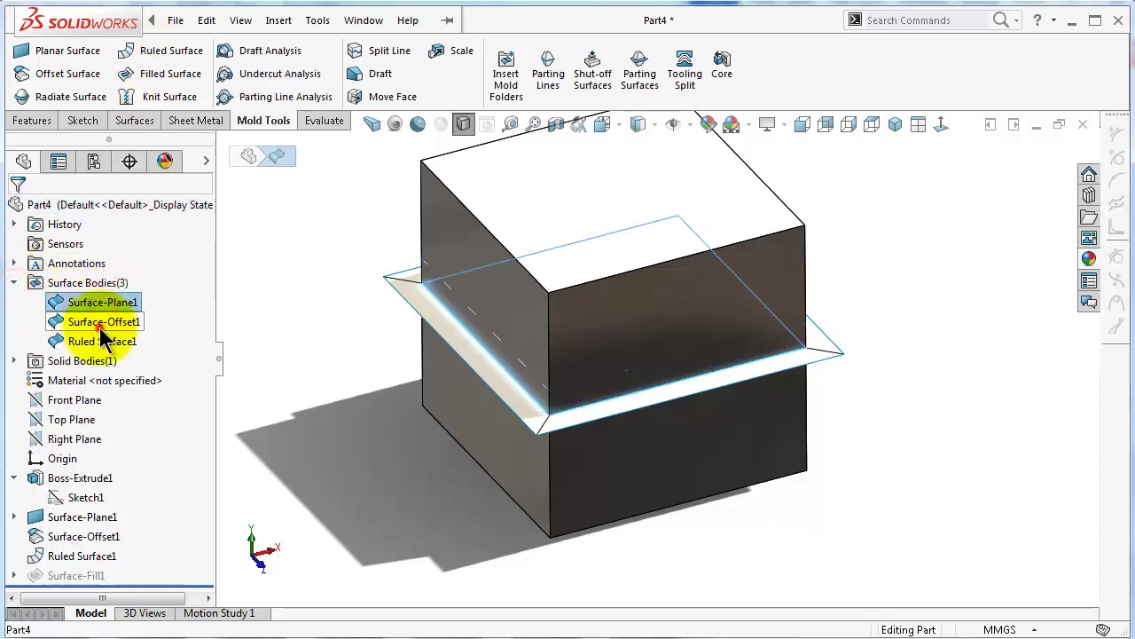
pyautogui.click(102, 322)
pyautogui.click(105, 361)
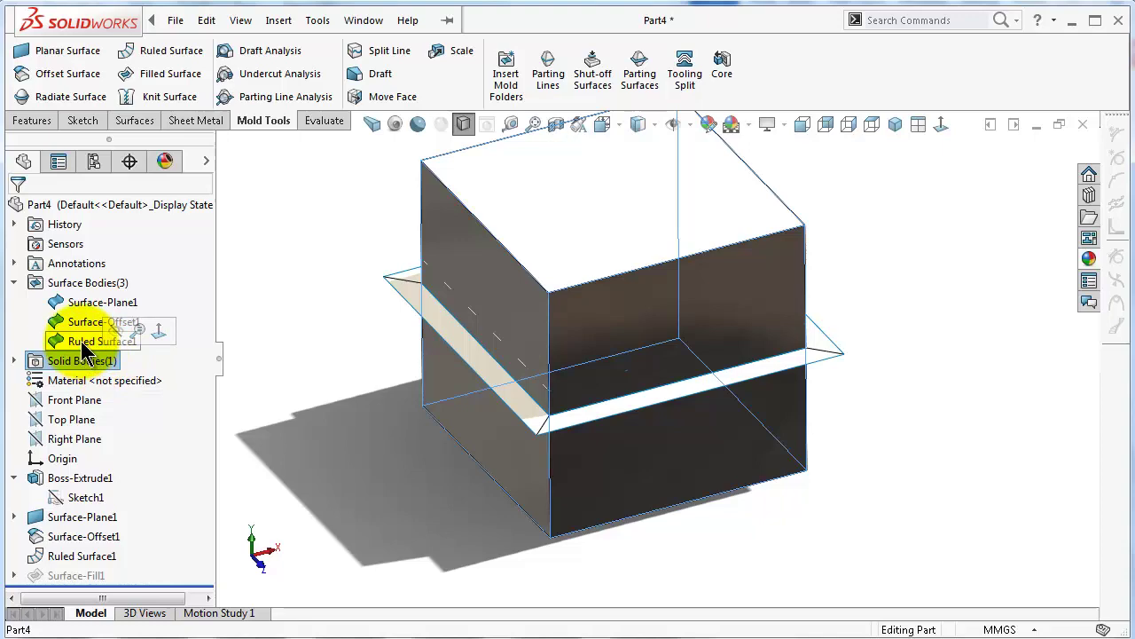
pyautogui.click(84, 341)
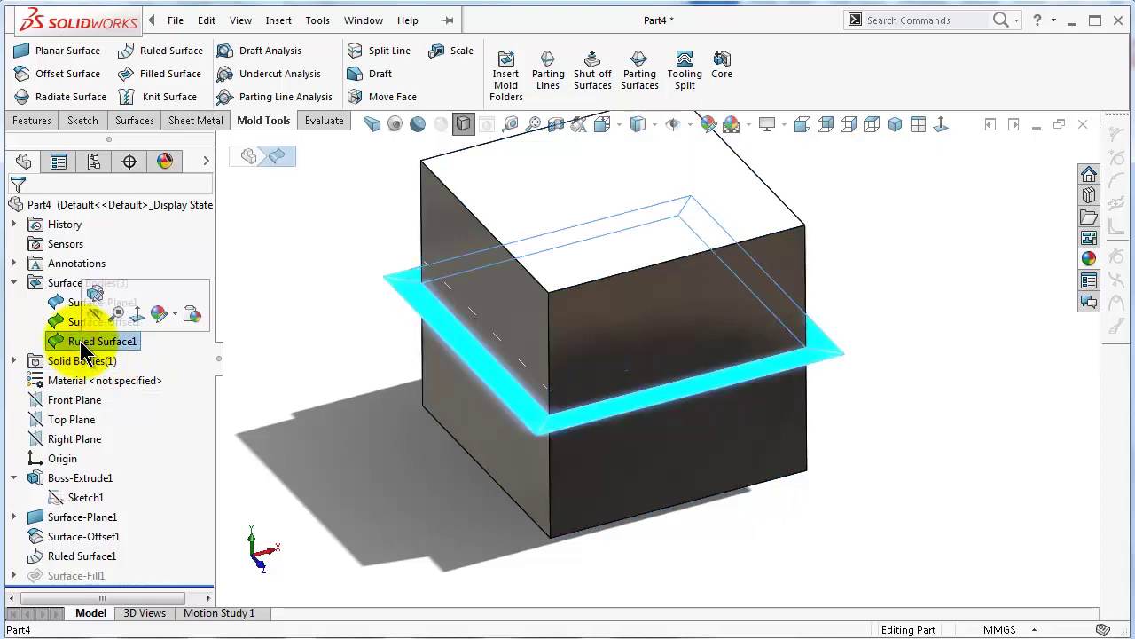
pyautogui.click(68, 305)
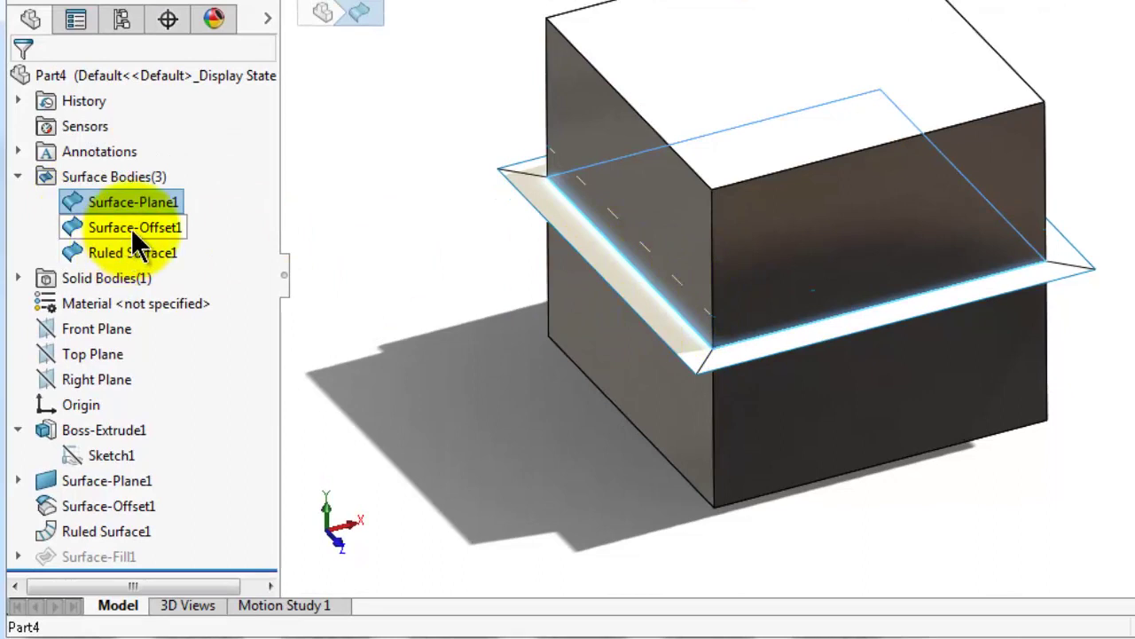
pyautogui.click(130, 228)
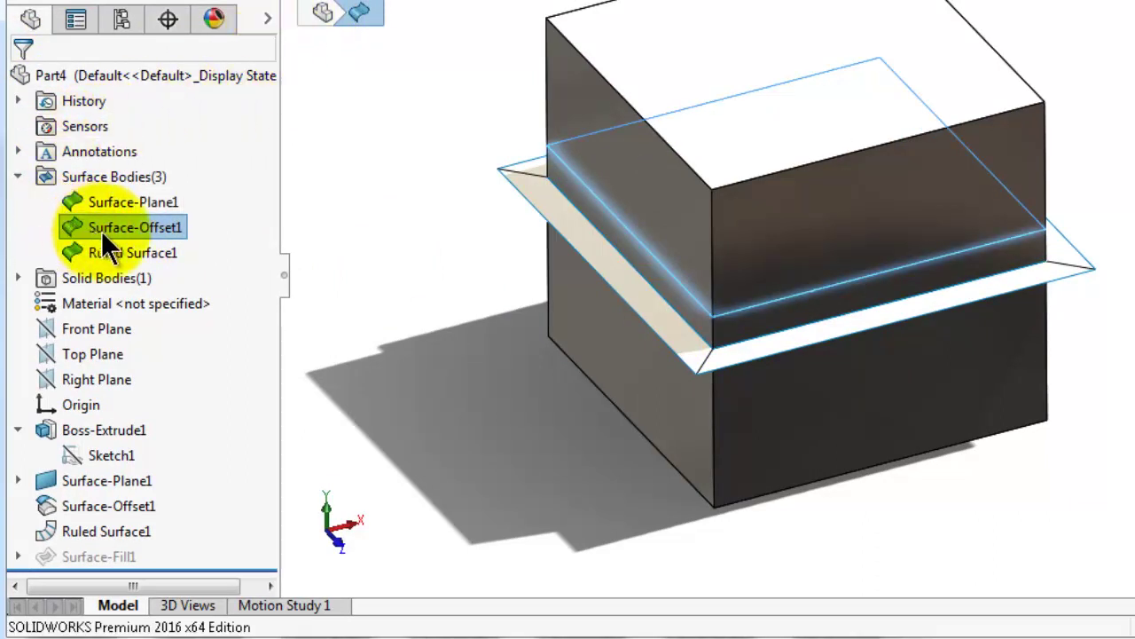
pyautogui.click(342, 94)
pyautogui.click(17, 177)
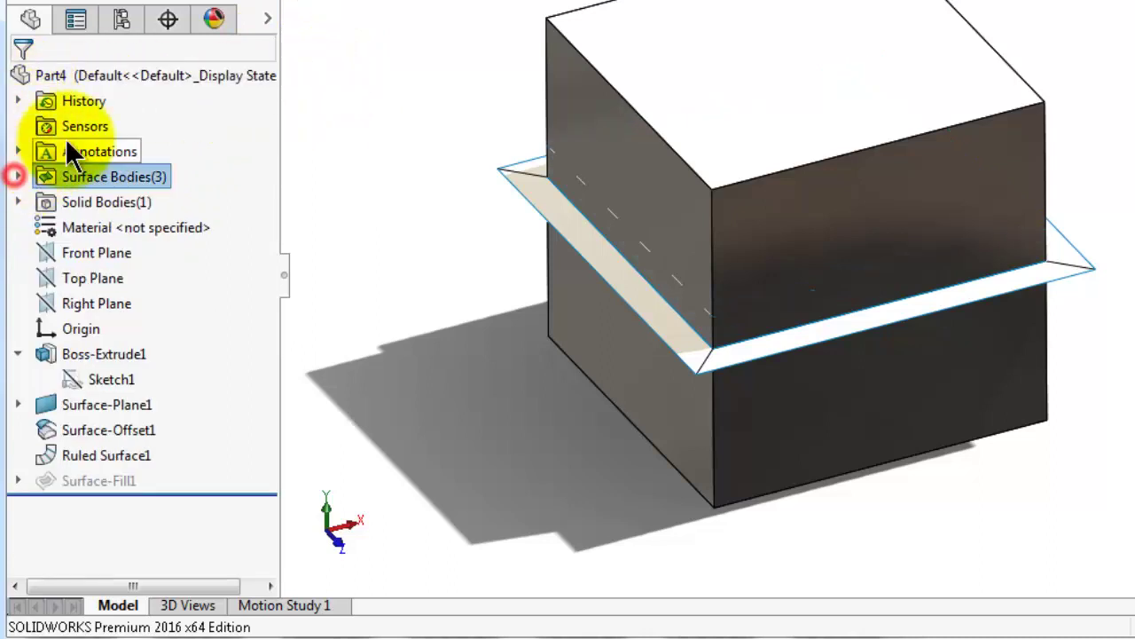
# Suppress the offset surface feature and check the planar and ruled surface bodies in the model.
pyautogui.click(113, 432)
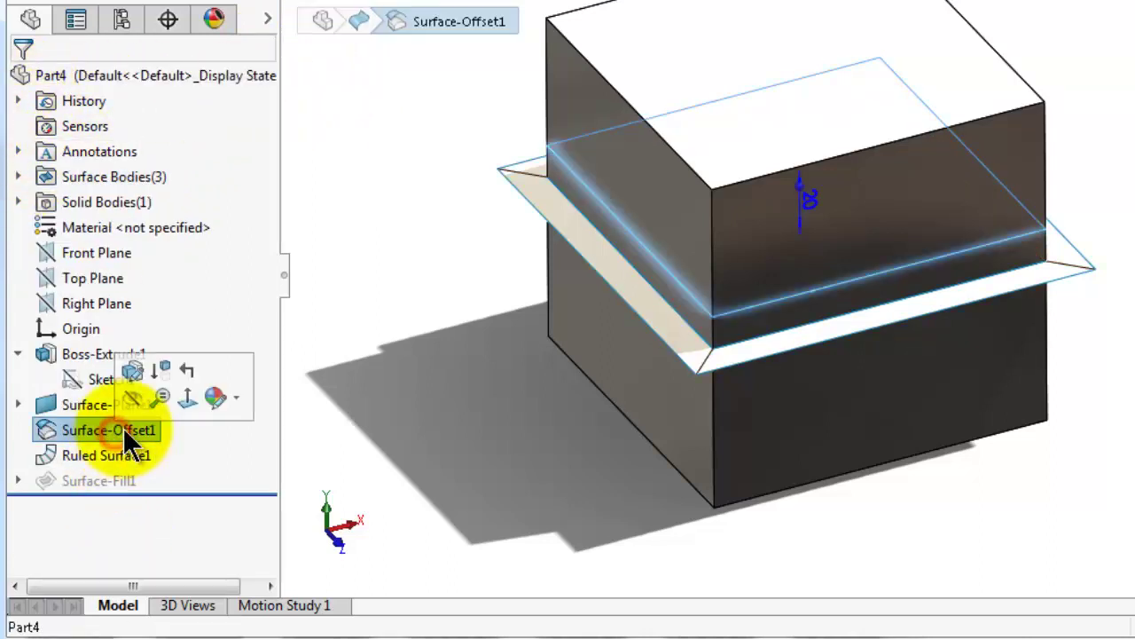
pyautogui.click(163, 371)
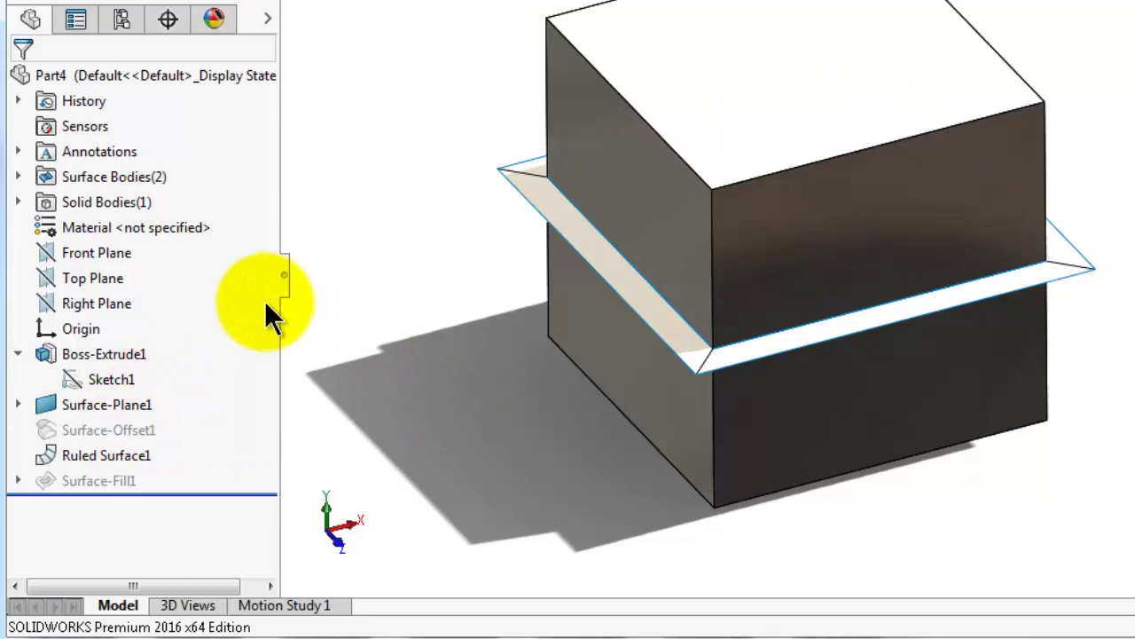
pyautogui.click(18, 176)
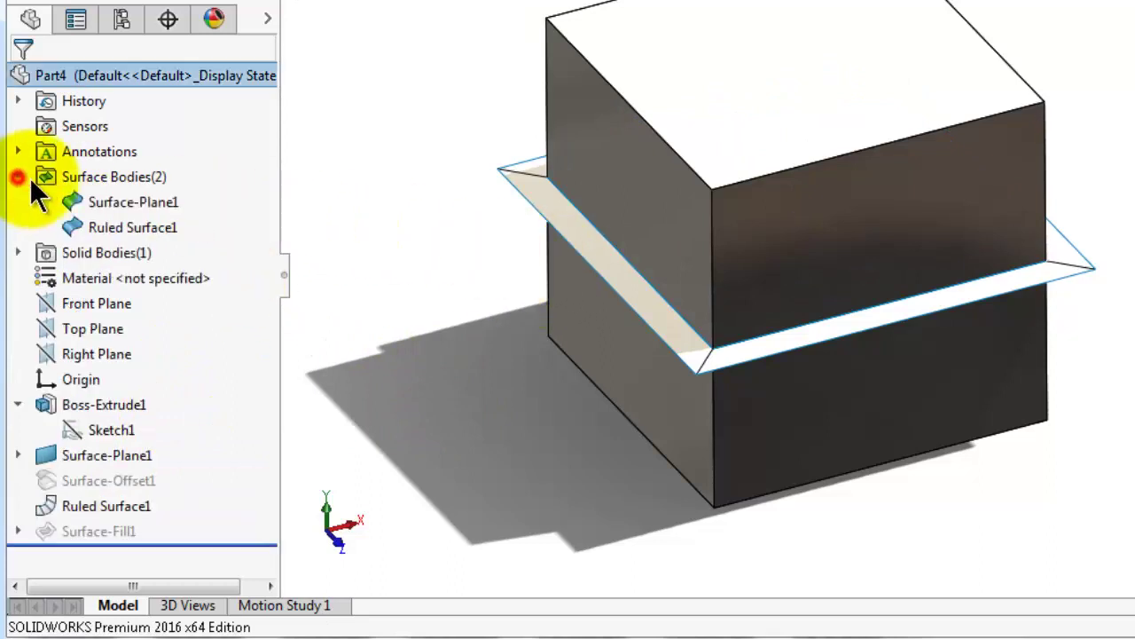
pyautogui.click(126, 203)
pyautogui.click(129, 228)
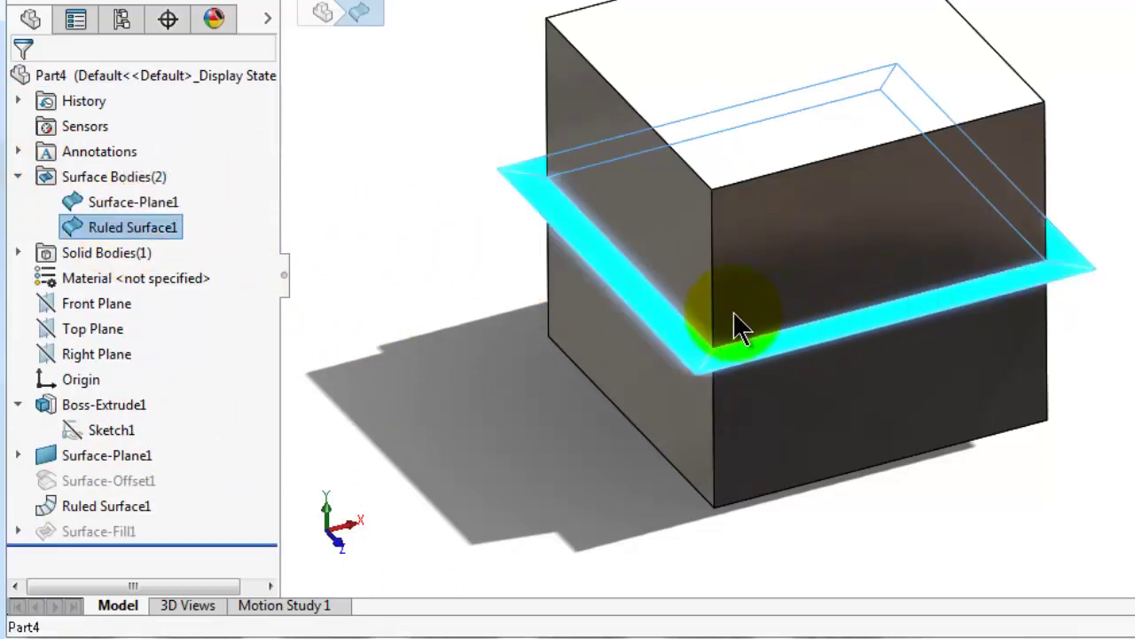
pyautogui.moveTo(732, 312)
pyautogui.mouseDown(button='middle')
pyautogui.moveTo(476, 190)
pyautogui.moveTo(470, 203)
pyautogui.moveTo(488, 192)
pyautogui.mouseUp(button='middle')
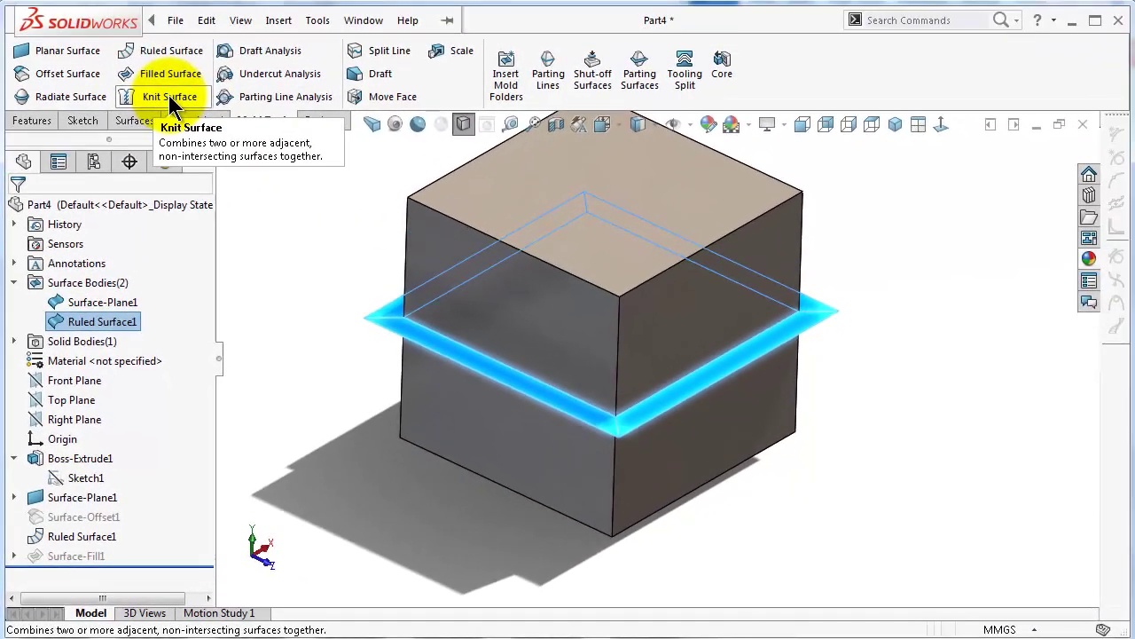
# Knit the ruled surface and the planar surface into a single surface body.
pyautogui.click(170, 100)
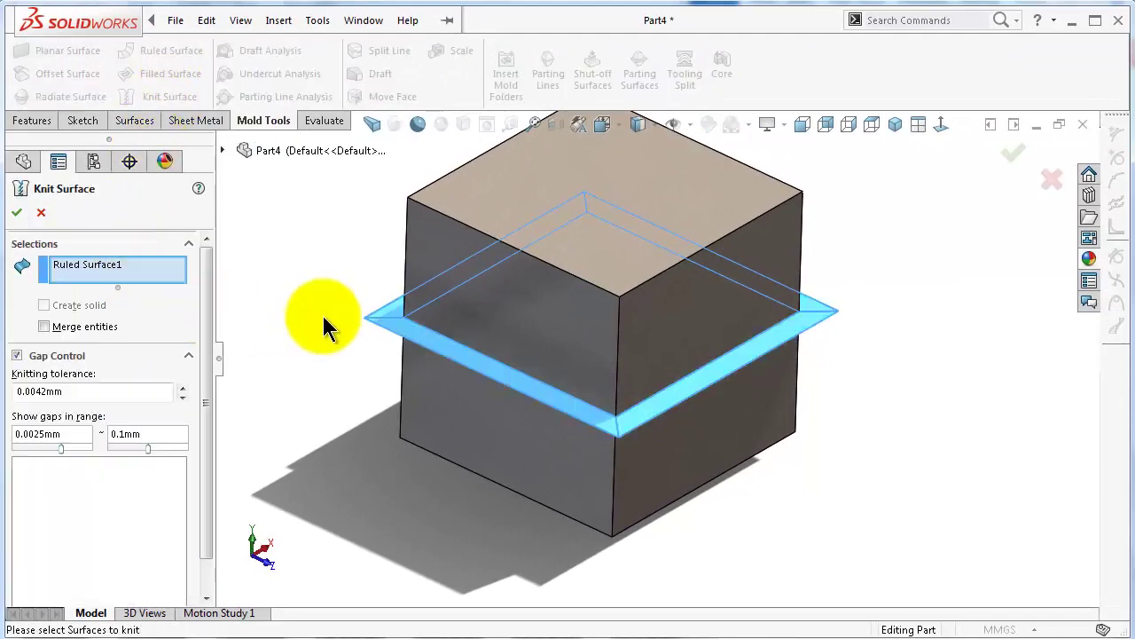
pyautogui.click(223, 151)
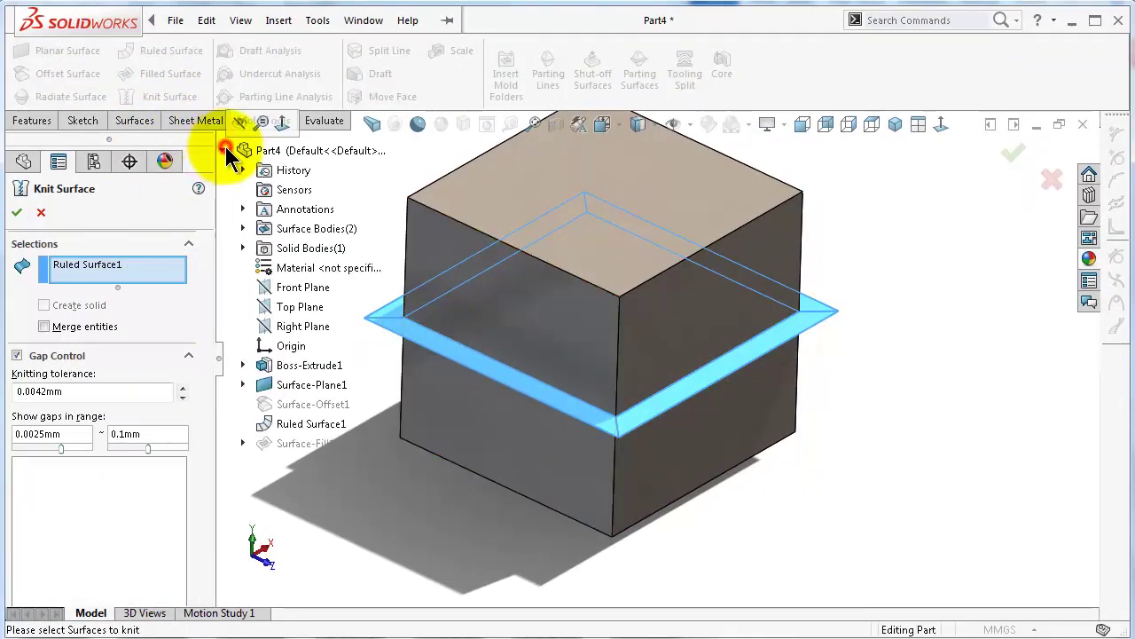
pyautogui.click(299, 397)
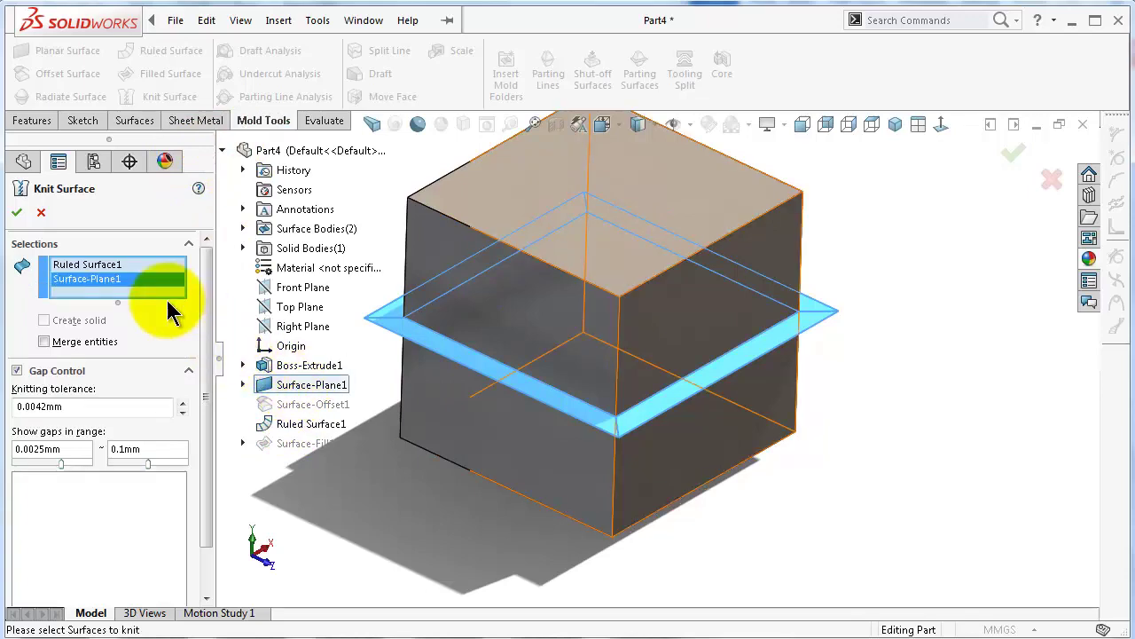
pyautogui.click(16, 213)
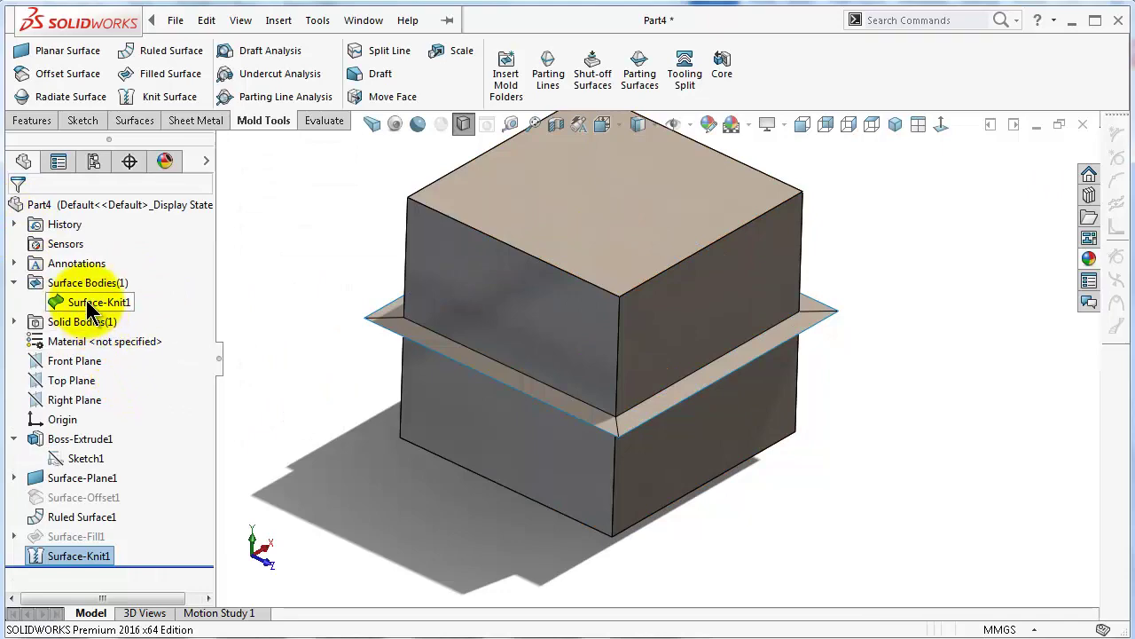
# Examine the knitted surface body around the cube from several angles.
pyautogui.click(89, 303)
pyautogui.moveTo(376, 337)
pyautogui.mouseDown(button='middle')
pyautogui.moveTo(522, 286)
pyautogui.moveTo(494, 279)
pyautogui.moveTo(615, 210)
pyautogui.moveTo(836, 506)
pyautogui.moveTo(541, 494)
pyautogui.moveTo(995, 477)
pyautogui.moveTo(973, 457)
pyautogui.moveTo(935, 457)
pyautogui.mouseUp(button='middle')
pyautogui.click(996, 470)
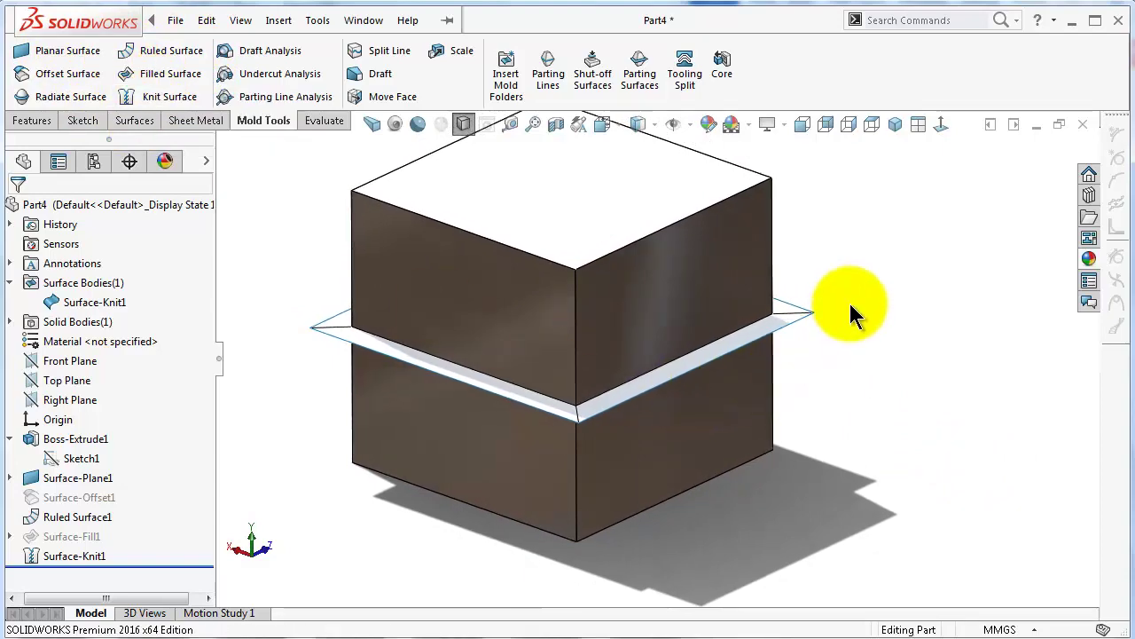
pyautogui.moveTo(849, 301); pyautogui.dragTo(672, 385, button='middle')
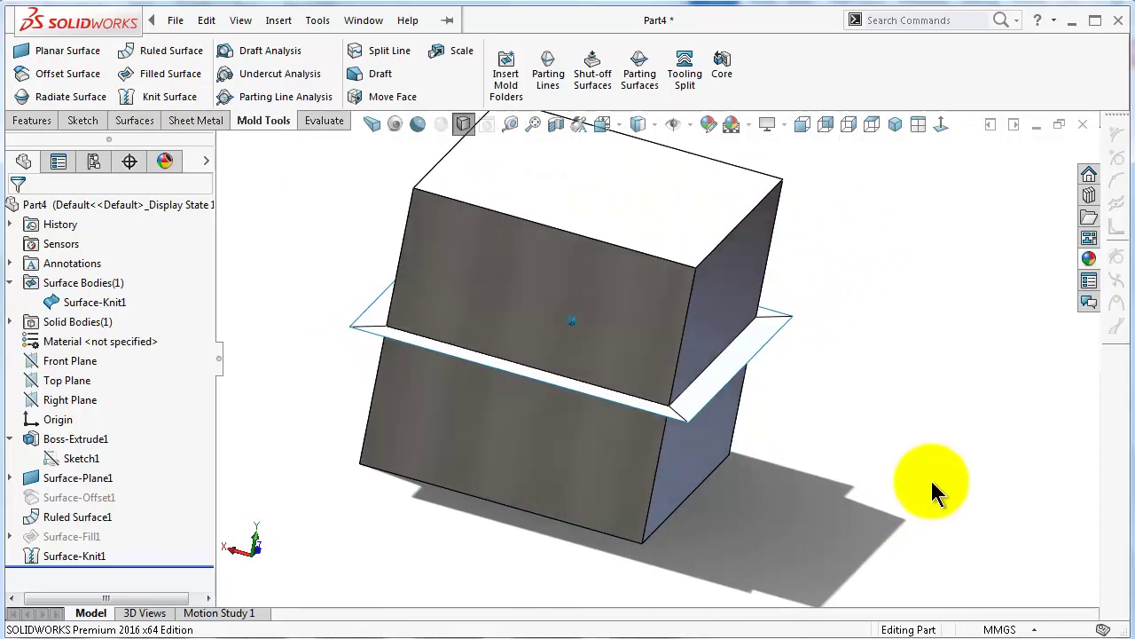
pyautogui.moveTo(932, 482); pyautogui.dragTo(775, 227, button='middle')
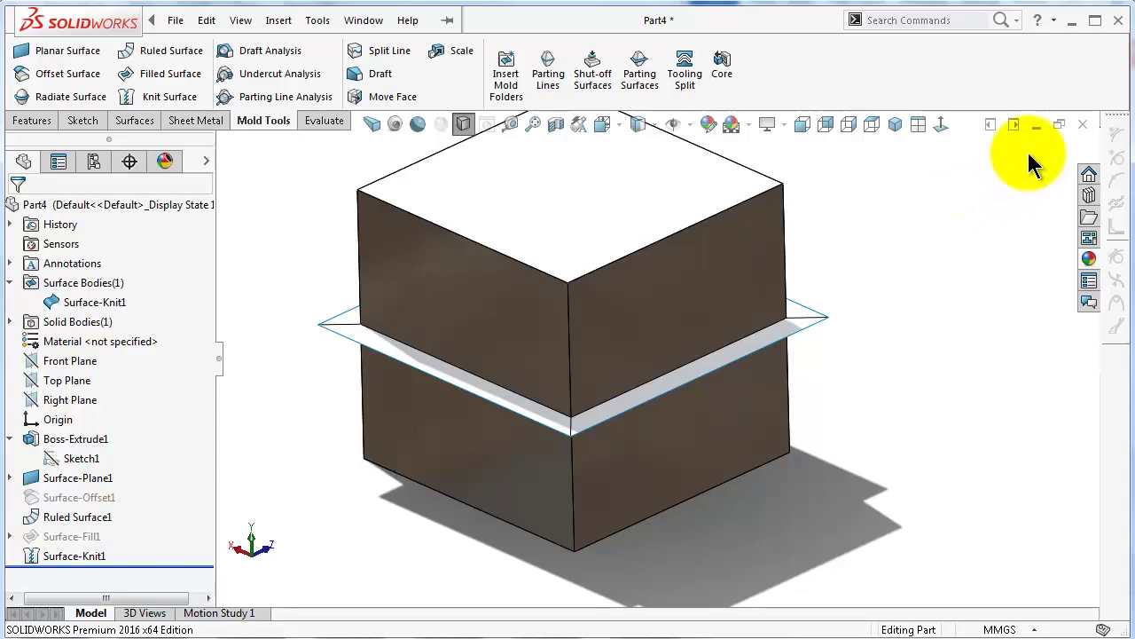
# Review the written draft definition and look over the Draft feature's options on the cube part, leaving without applying a draft.
pyautogui.click(1035, 126)
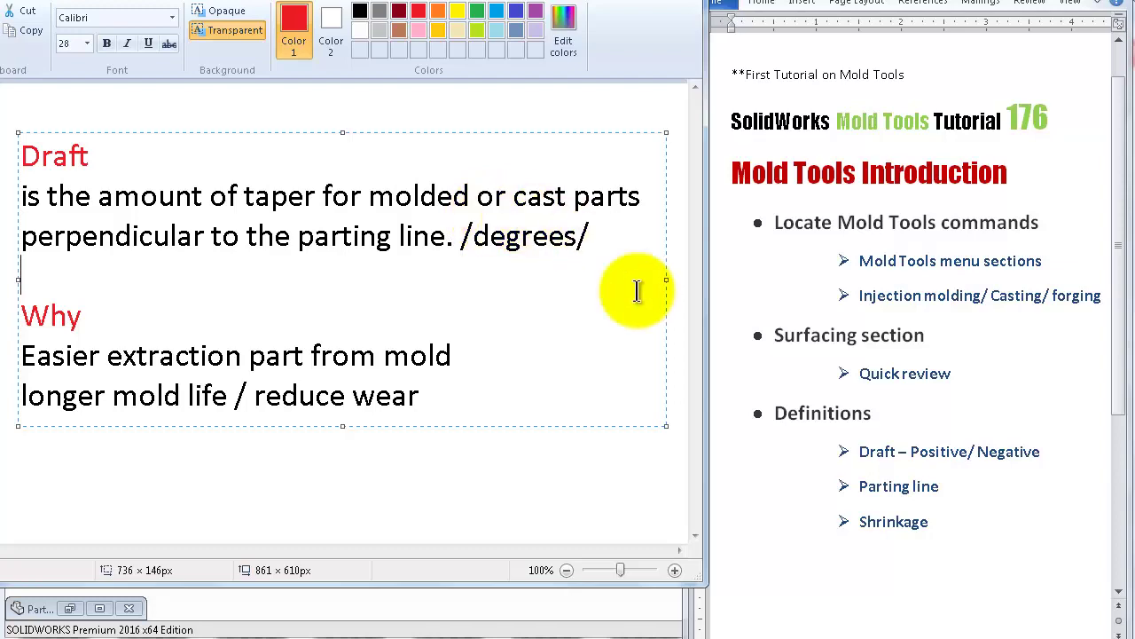
pyautogui.click(646, 624)
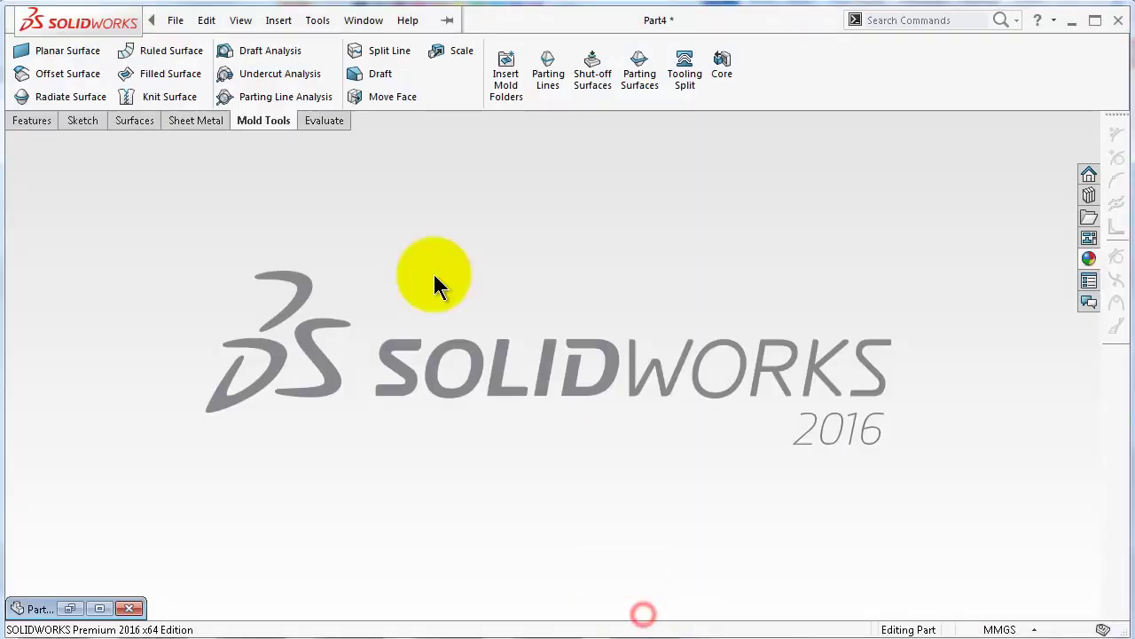
pyautogui.click(40, 122)
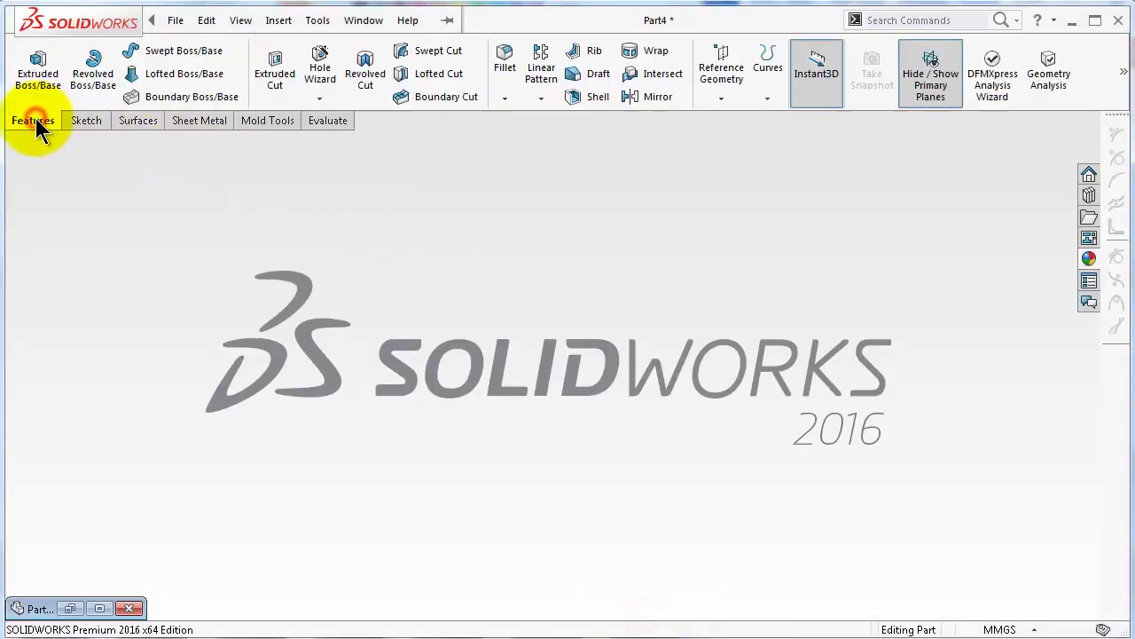
pyautogui.click(598, 86)
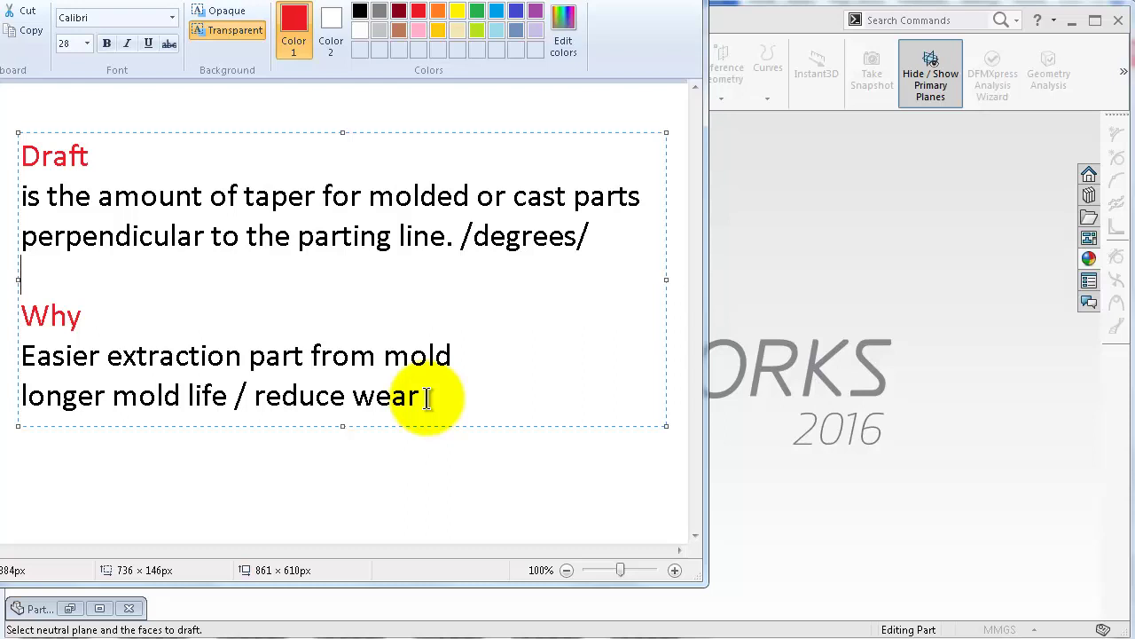
pyautogui.click(674, 637)
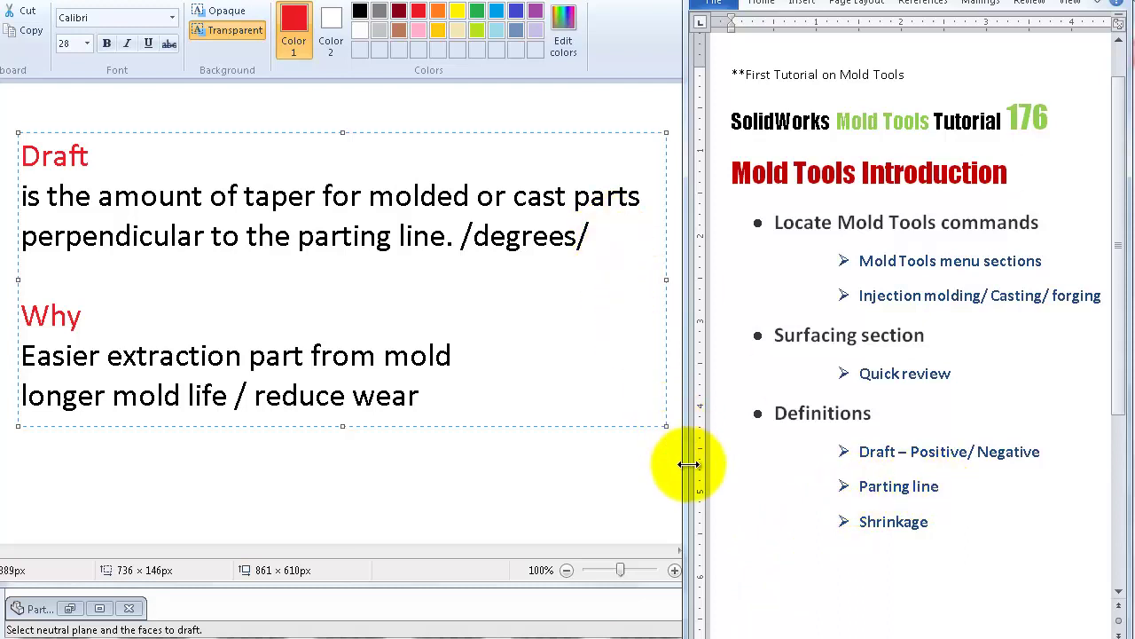
pyautogui.click(616, 608)
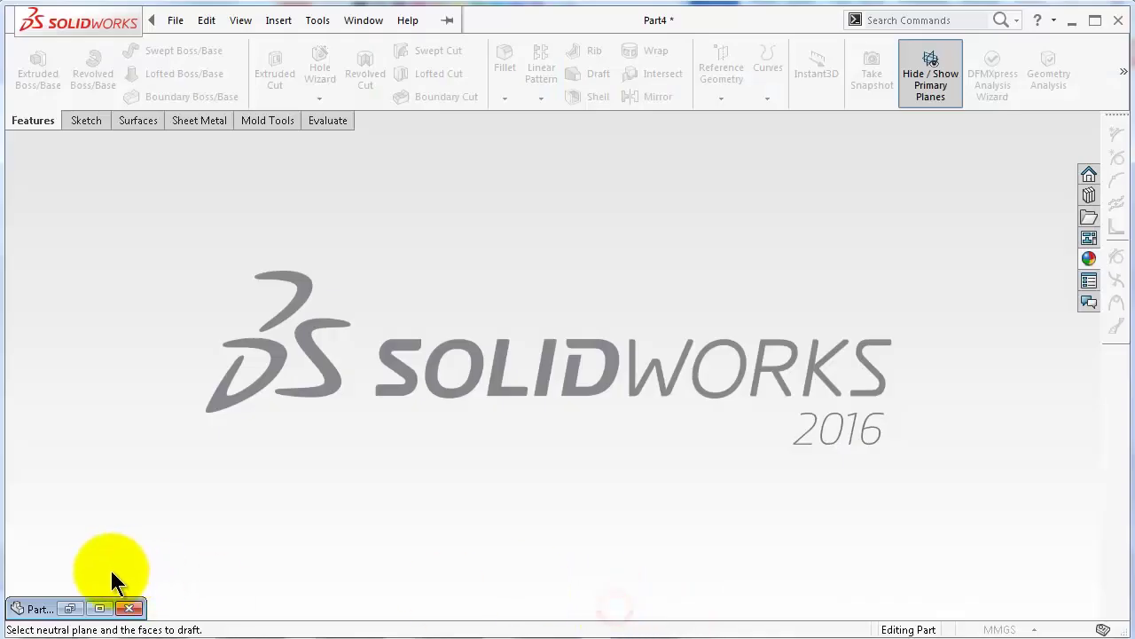
pyautogui.doubleClick(39, 613)
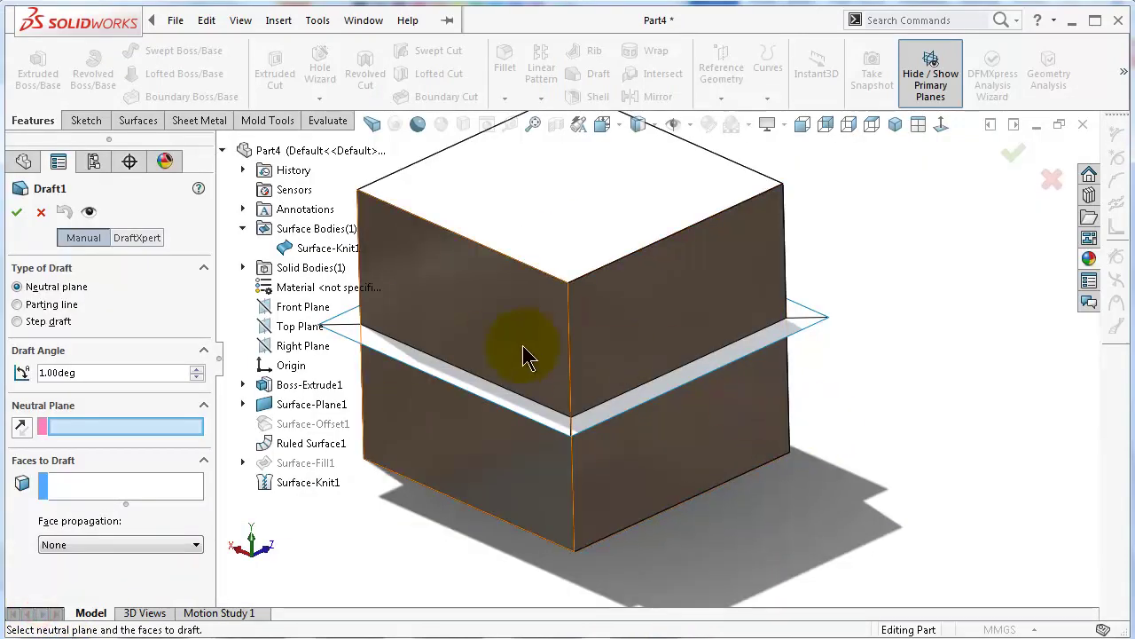
pyautogui.click(870, 331)
pyautogui.click(1052, 180)
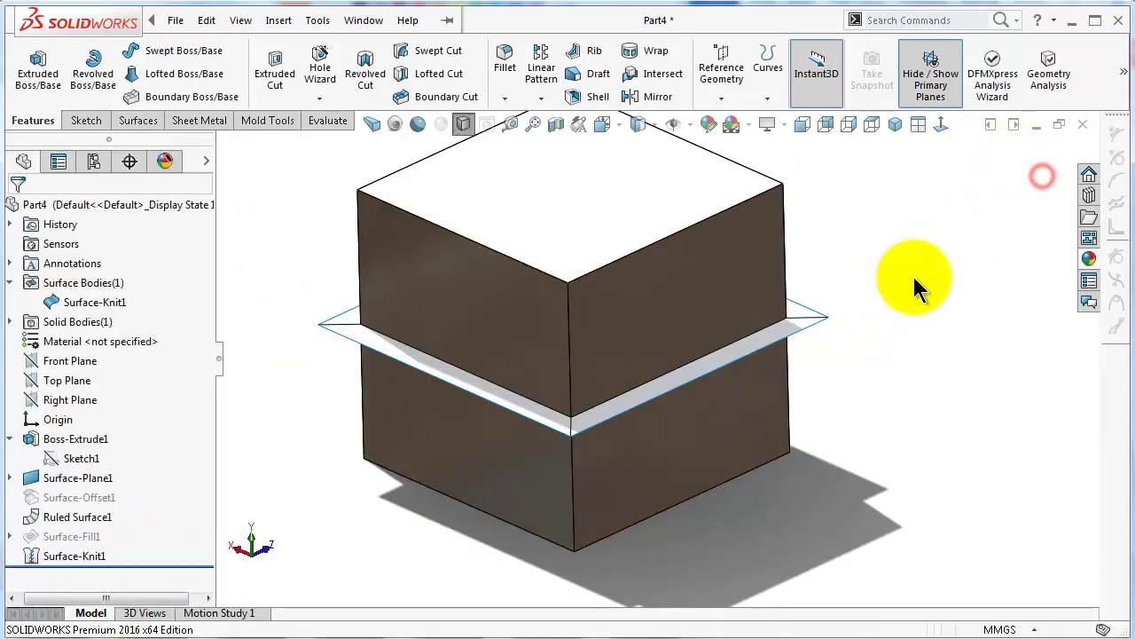
# Orbit the cube and examine the outer edge of the ruled surface around it.
pyautogui.moveTo(911, 277); pyautogui.dragTo(899, 367, button='middle')
pyautogui.click(905, 359)
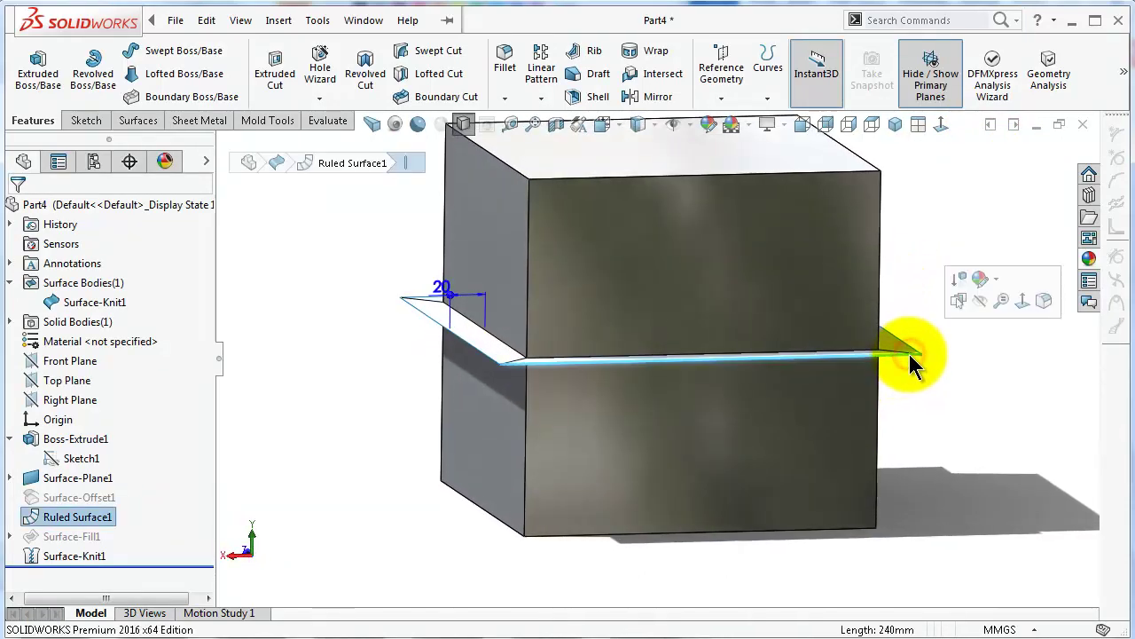
pyautogui.moveTo(775, 344); pyautogui.dragTo(720, 280, button='middle')
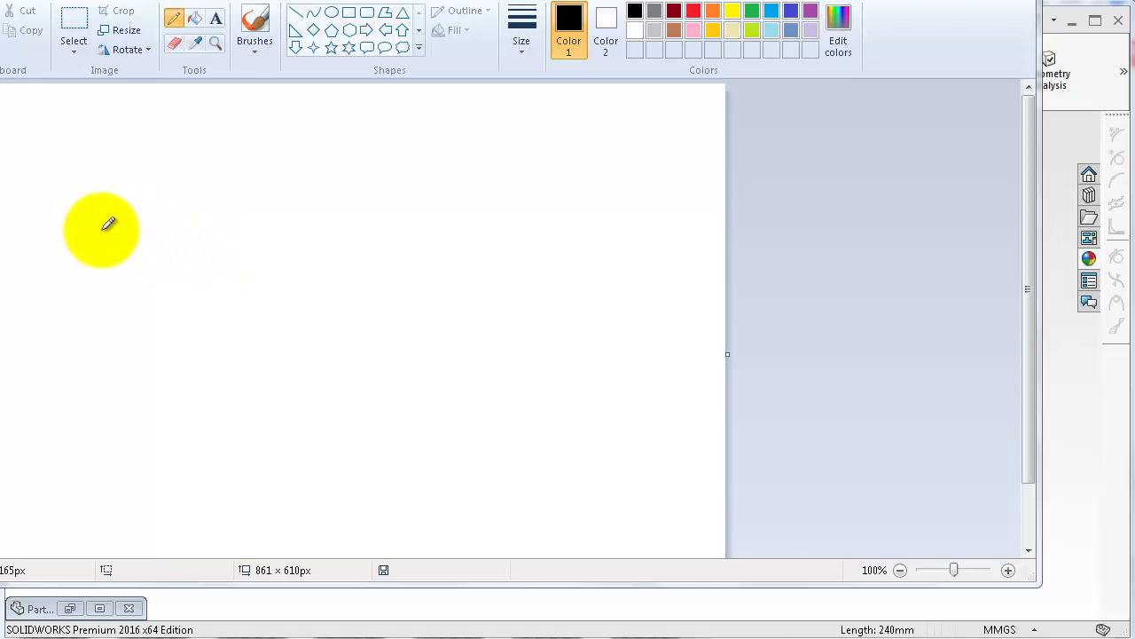
# Switch to Paint and draw a black mold cavity profile with horizontal lines on both sides, tapered walls and a flat floor.
pyautogui.moveTo(102, 230); pyautogui.dragTo(219, 232)
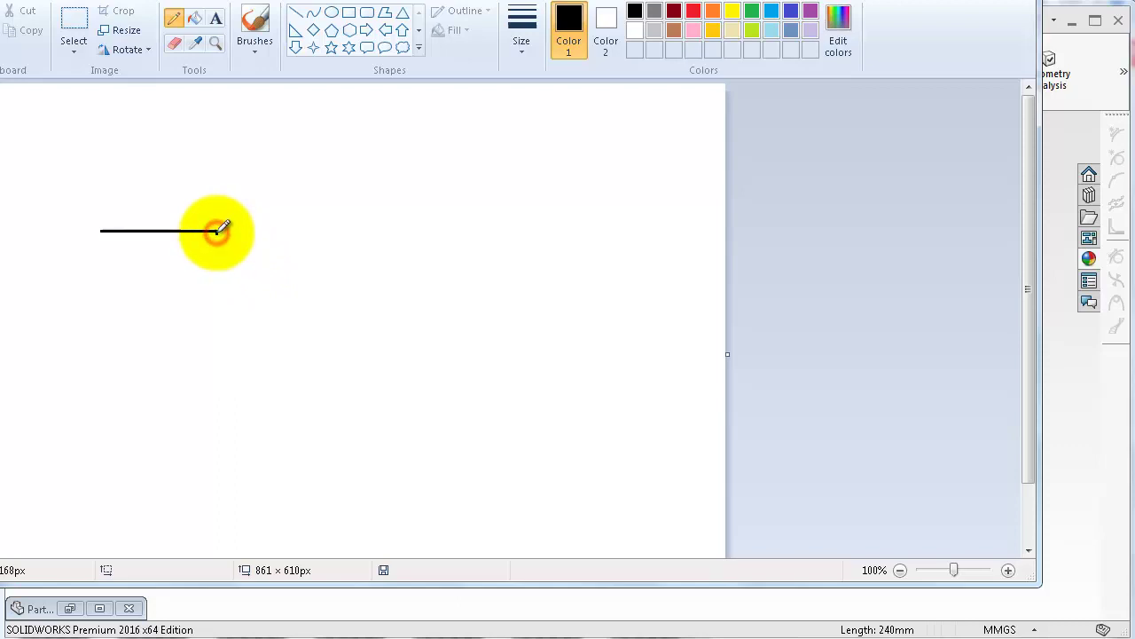
pyautogui.moveTo(217, 231); pyautogui.dragTo(262, 310)
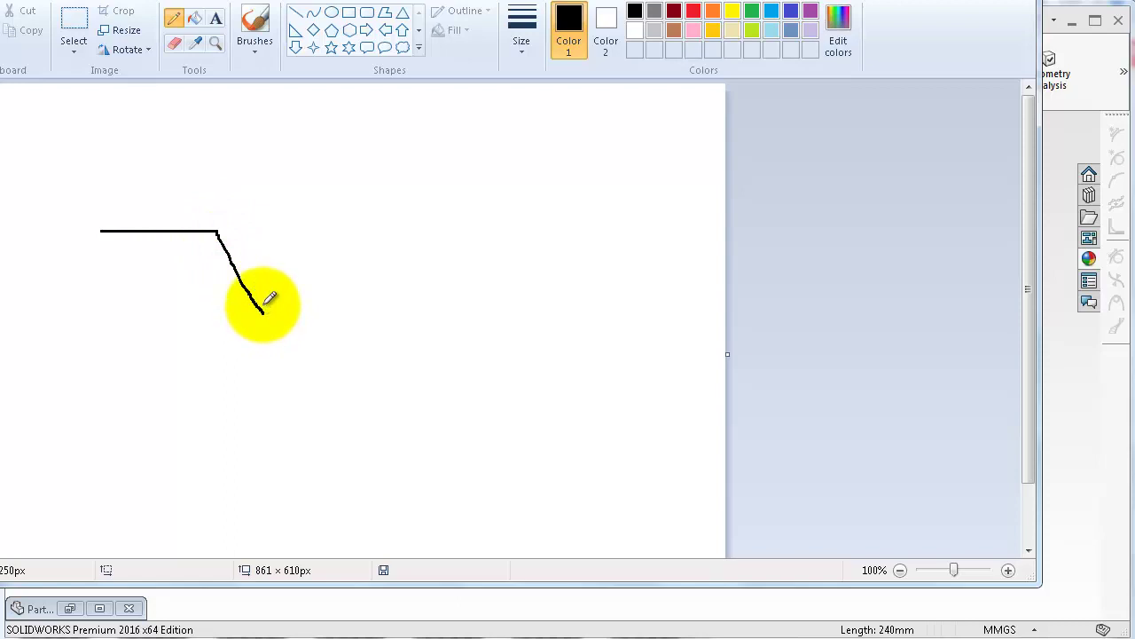
pyautogui.hotkey('ctrl', 'z')
pyautogui.click(295, 12)
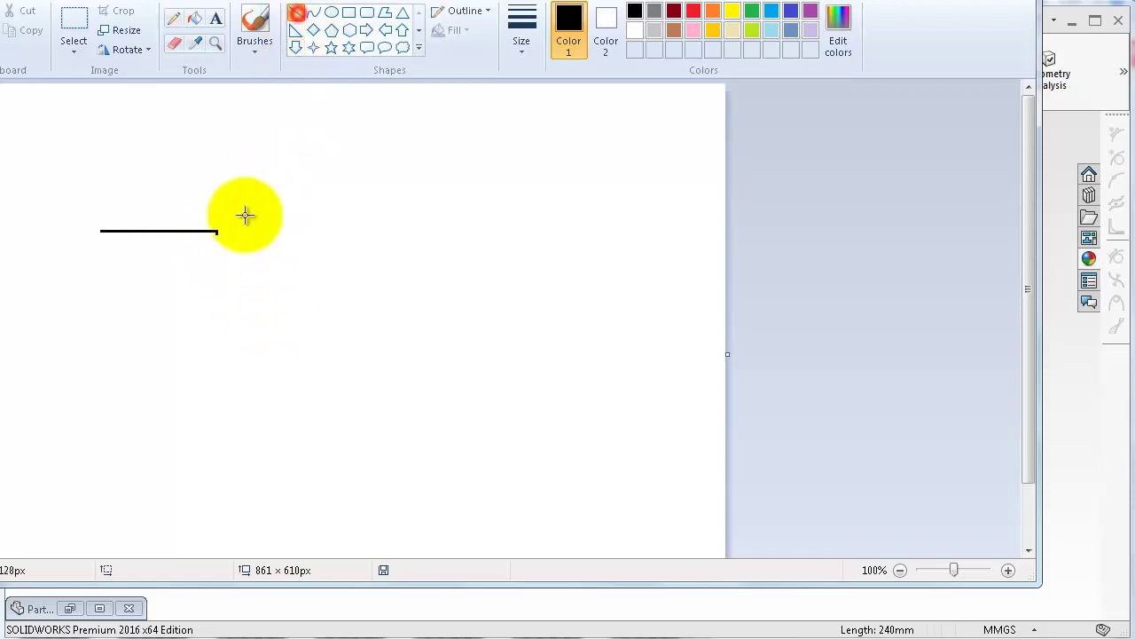
pyautogui.moveTo(218, 232); pyautogui.dragTo(257, 317)
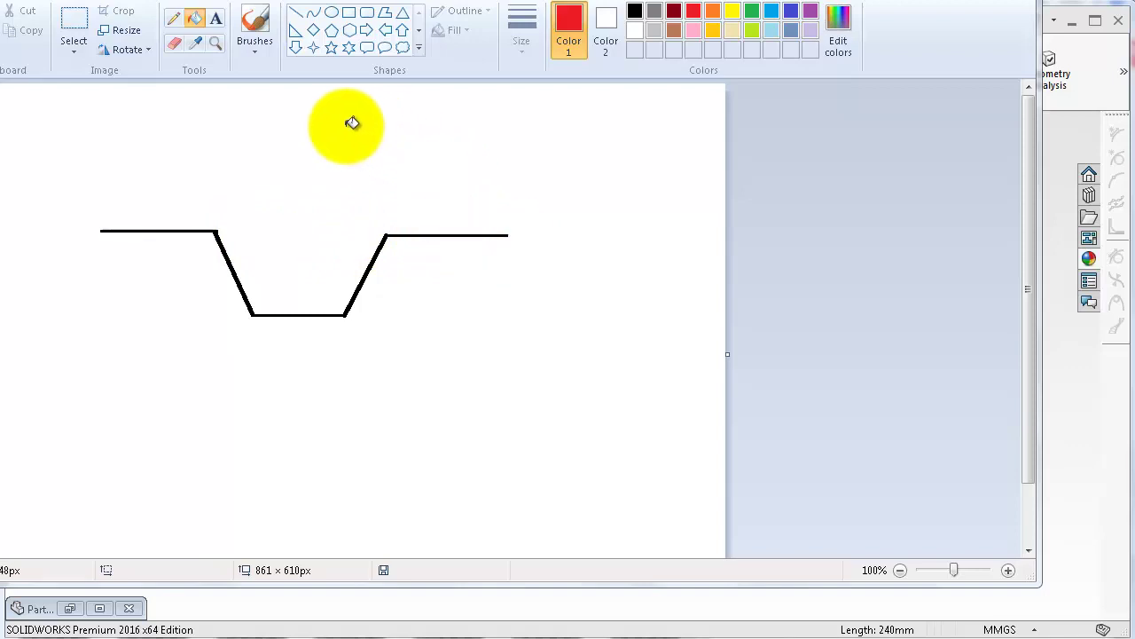
# Draw red loops above and below the profile, trace the cavity's inside and mark the angle at its left wall in red.
pyautogui.click(173, 18)
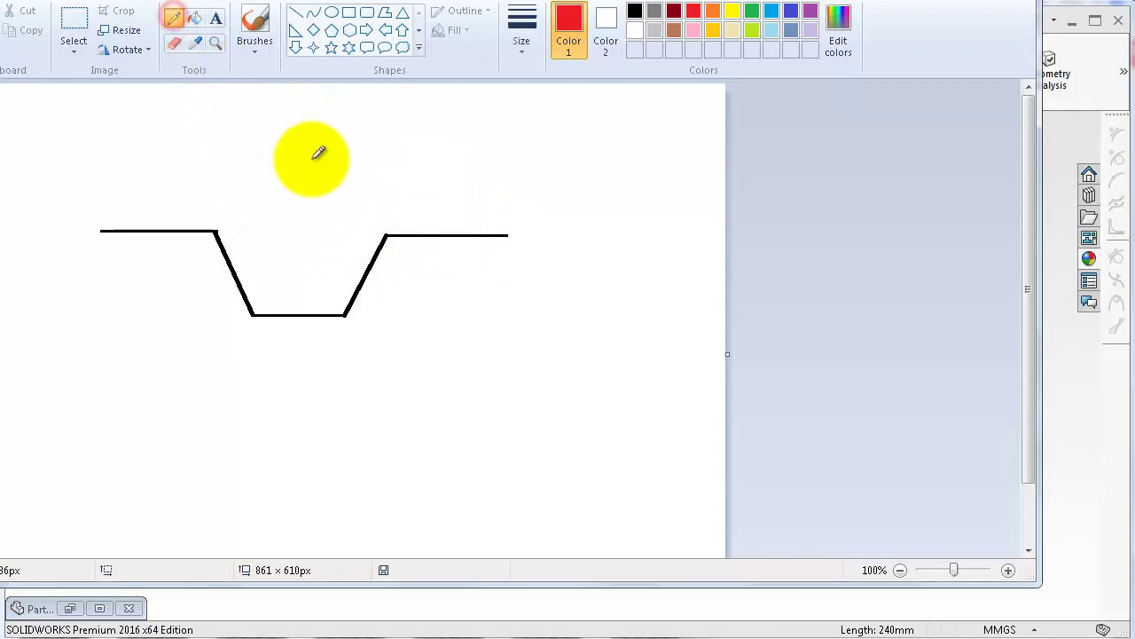
pyautogui.moveTo(417, 140)
pyautogui.mouseDown()
pyautogui.moveTo(385, 158)
pyautogui.moveTo(444, 167)
pyautogui.moveTo(437, 138)
pyautogui.mouseUp()
pyautogui.moveTo(429, 304)
pyautogui.mouseDown()
pyautogui.moveTo(417, 305)
pyautogui.moveTo(404, 355)
pyautogui.moveTo(444, 394)
pyautogui.moveTo(489, 384)
pyautogui.moveTo(474, 318)
pyautogui.moveTo(430, 301)
pyautogui.mouseUp()
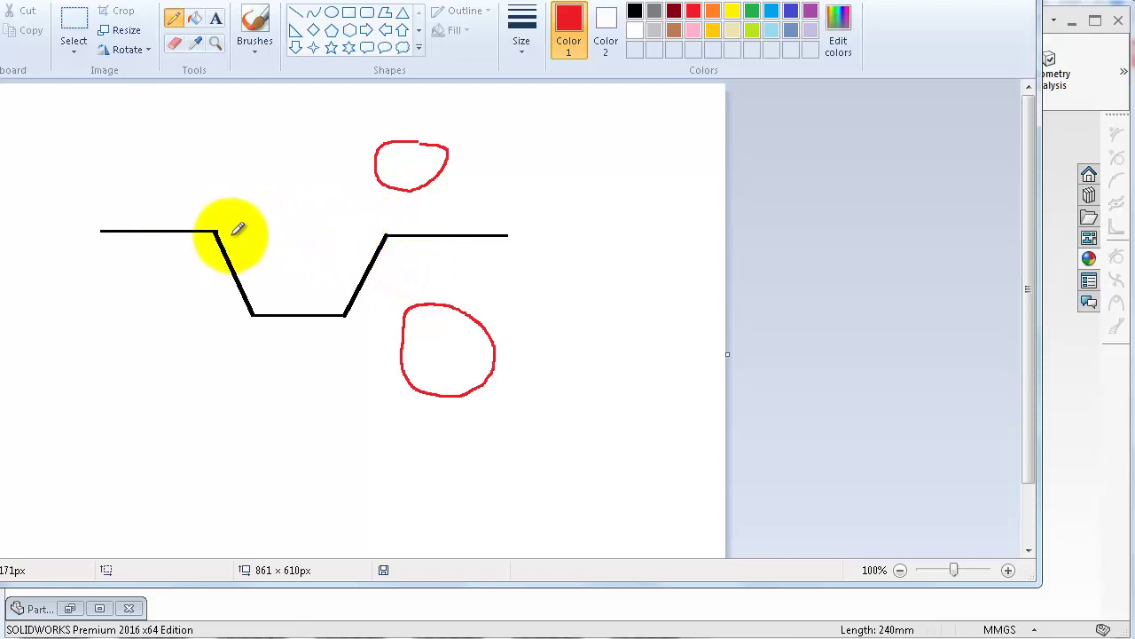
pyautogui.moveTo(227, 236)
pyautogui.mouseDown()
pyautogui.moveTo(272, 298)
pyautogui.moveTo(327, 301)
pyautogui.moveTo(385, 240)
pyautogui.mouseUp()
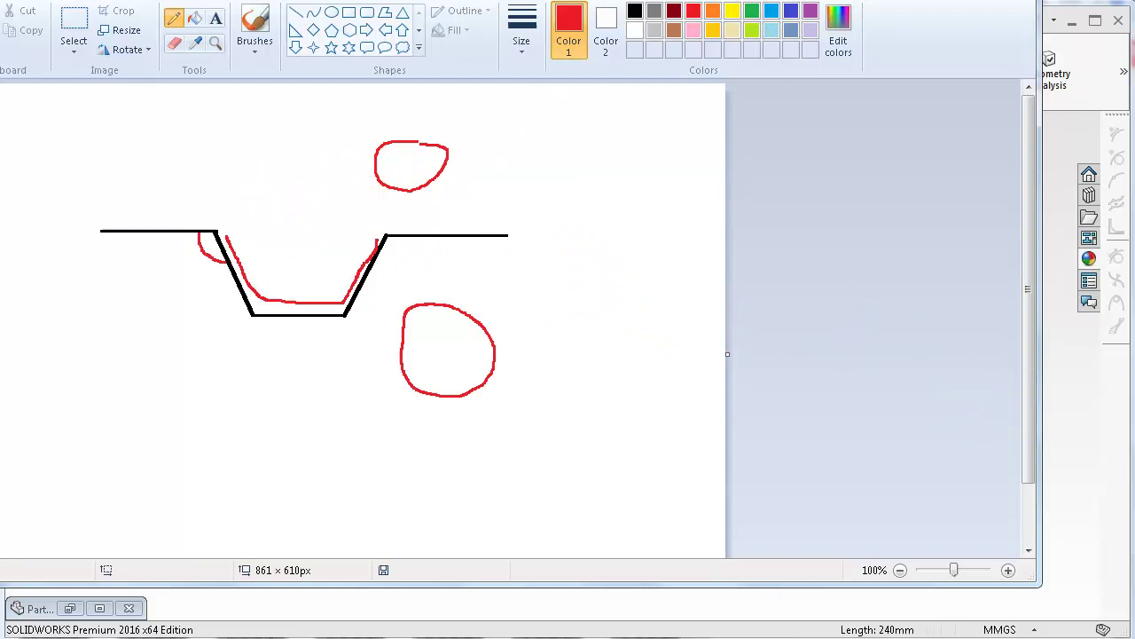
# Extend the profile's right horizontal line in green and draw a plus sign above the cavity and a minus sign below it.
pyautogui.click(701, 636)
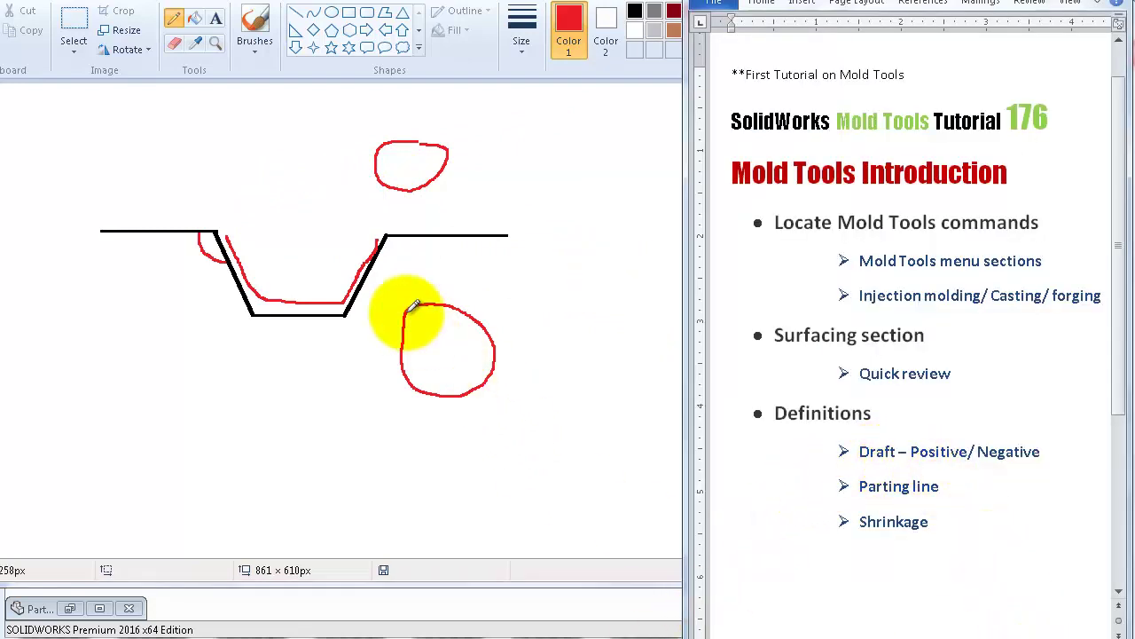
pyautogui.moveTo(294, 209); pyautogui.dragTo(337, 205)
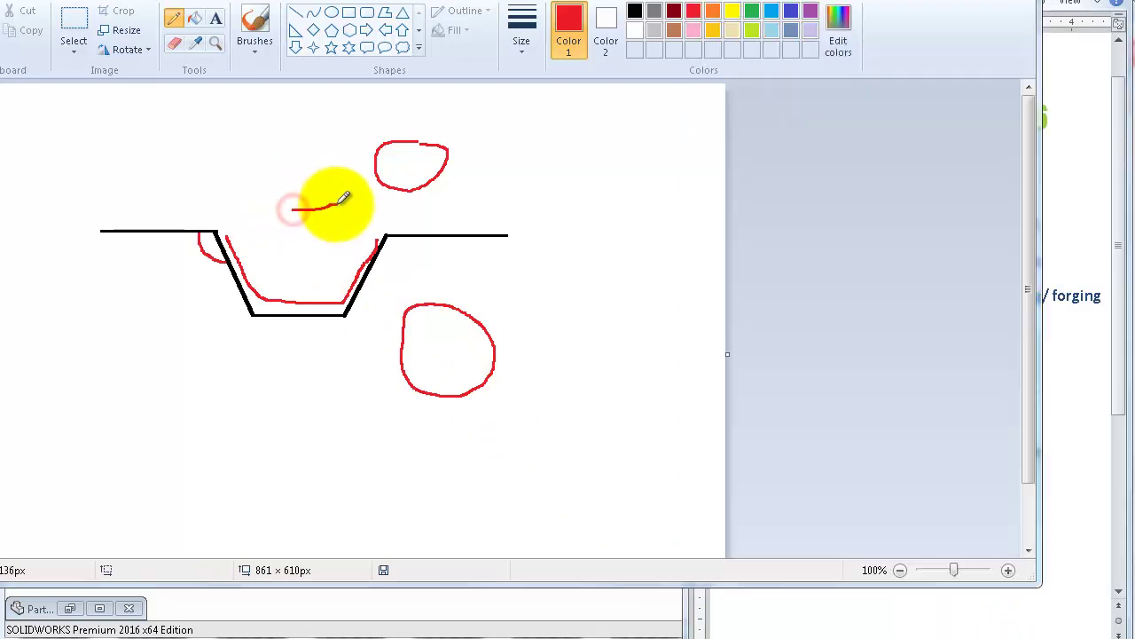
pyautogui.click(751, 12)
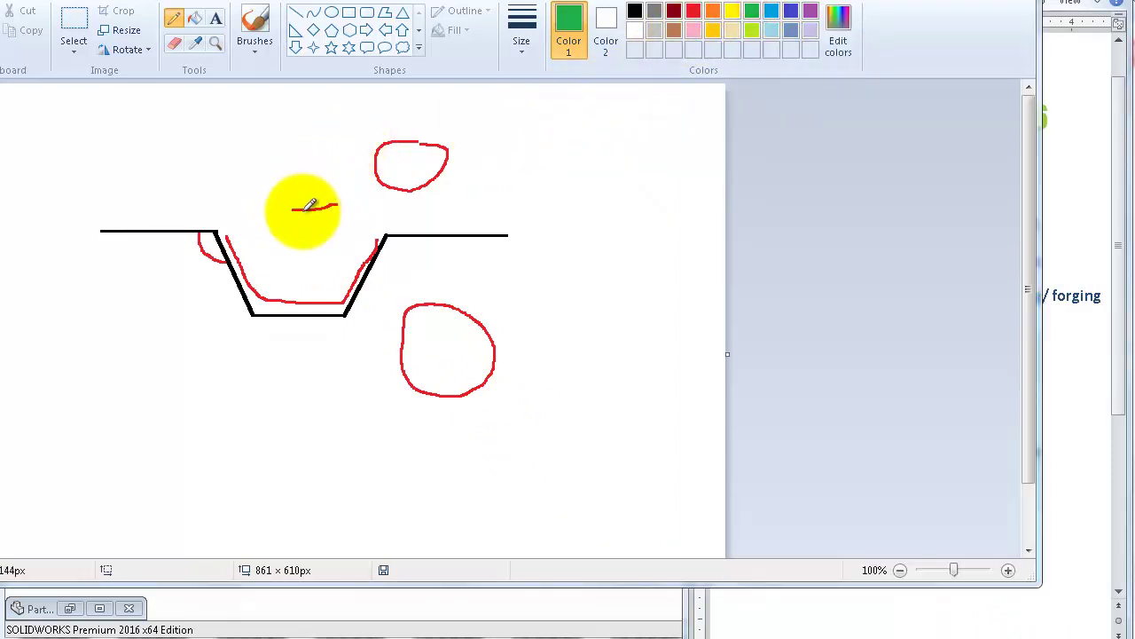
pyautogui.moveTo(388, 235); pyautogui.dragTo(569, 232)
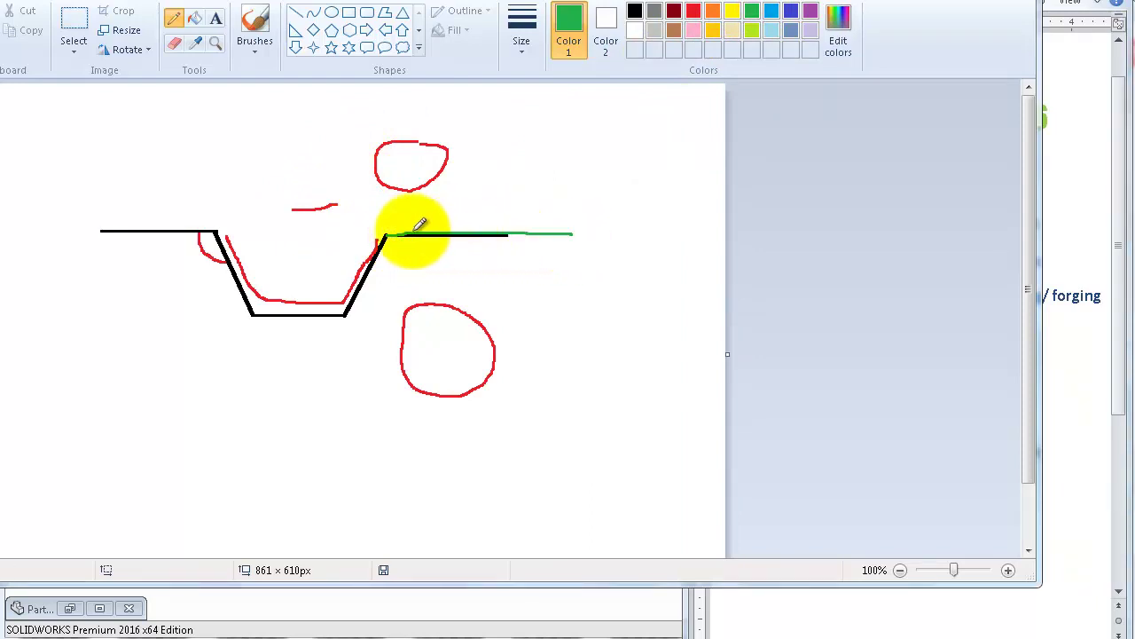
pyautogui.moveTo(295, 212)
pyautogui.mouseDown()
pyautogui.moveTo(351, 206)
pyautogui.moveTo(321, 213)
pyautogui.moveTo(325, 228)
pyautogui.mouseUp()
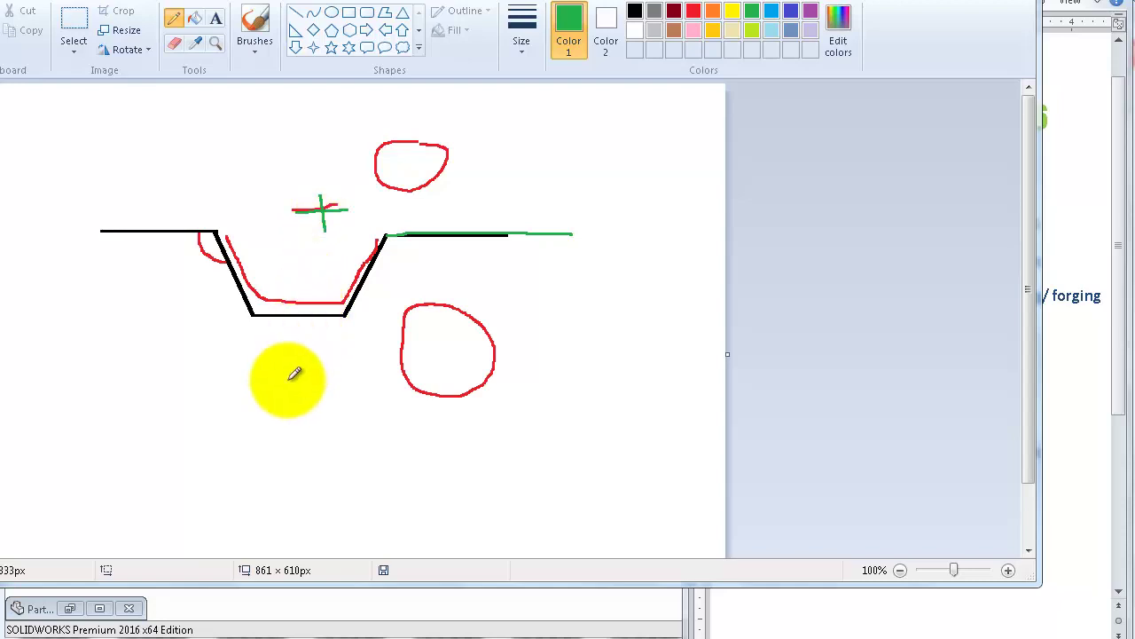
pyautogui.moveTo(289, 380); pyautogui.dragTo(338, 376)
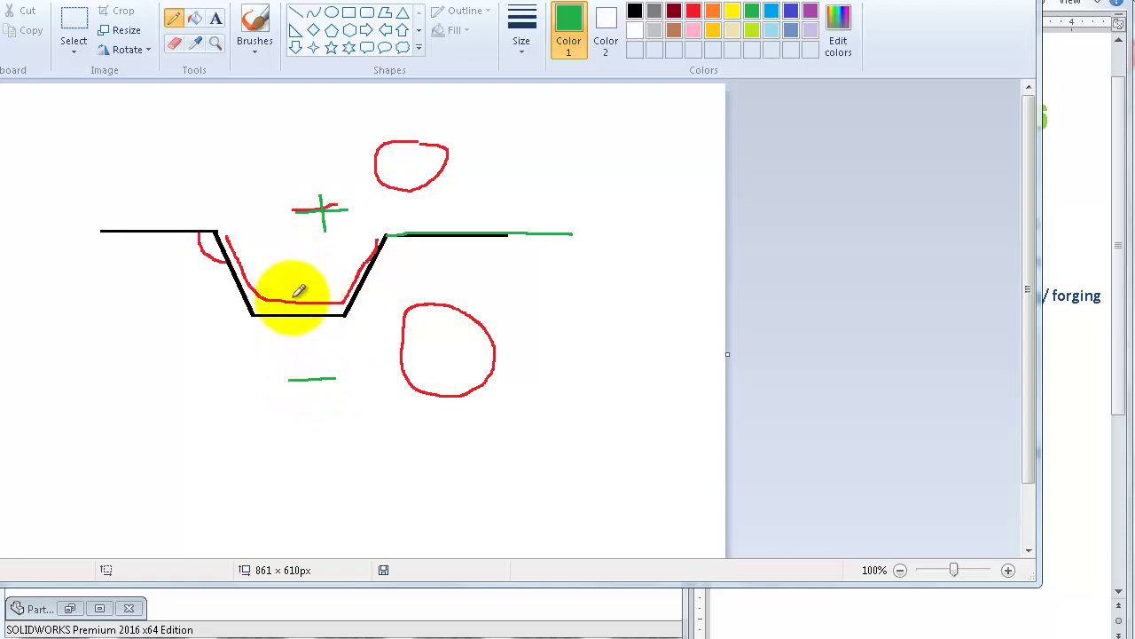
# Trace the cavity's inside in green and draw an upward arrow showing the direction out of the cavity.
pyautogui.moveTo(233, 229)
pyautogui.mouseDown()
pyautogui.moveTo(257, 277)
pyautogui.moveTo(294, 305)
pyautogui.moveTo(351, 300)
pyautogui.moveTo(355, 260)
pyautogui.moveTo(383, 236)
pyautogui.mouseUp()
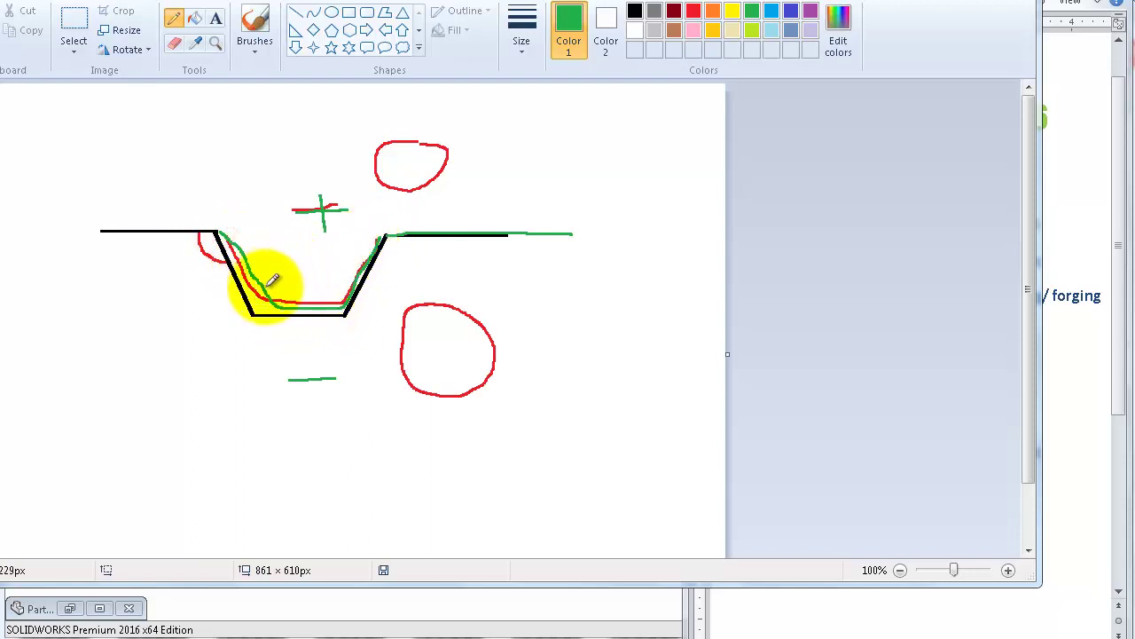
pyautogui.moveTo(269, 285)
pyautogui.mouseDown()
pyautogui.moveTo(284, 170)
pyautogui.moveTo(304, 182)
pyautogui.mouseUp()
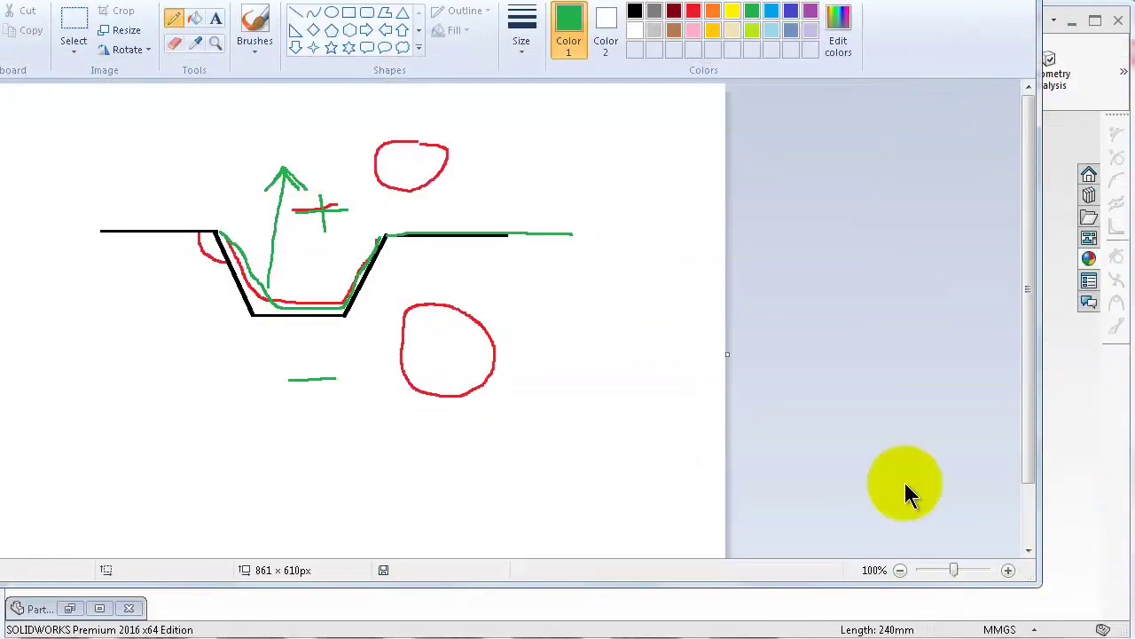
# Handwrite a blue parting line label above the profile's right horizontal line.
pyautogui.click(771, 14)
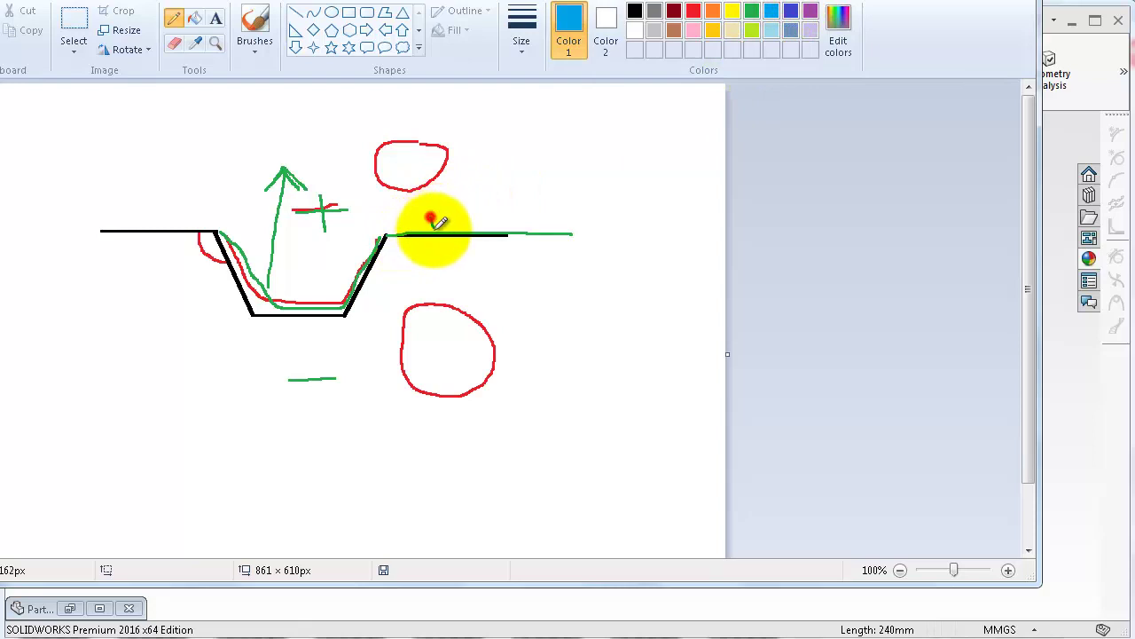
pyautogui.moveTo(432, 216)
pyautogui.mouseDown()
pyautogui.moveTo(573, 233)
pyautogui.moveTo(603, 231)
pyautogui.moveTo(628, 204)
pyautogui.moveTo(662, 209)
pyautogui.mouseUp()
pyautogui.click(600, 187)
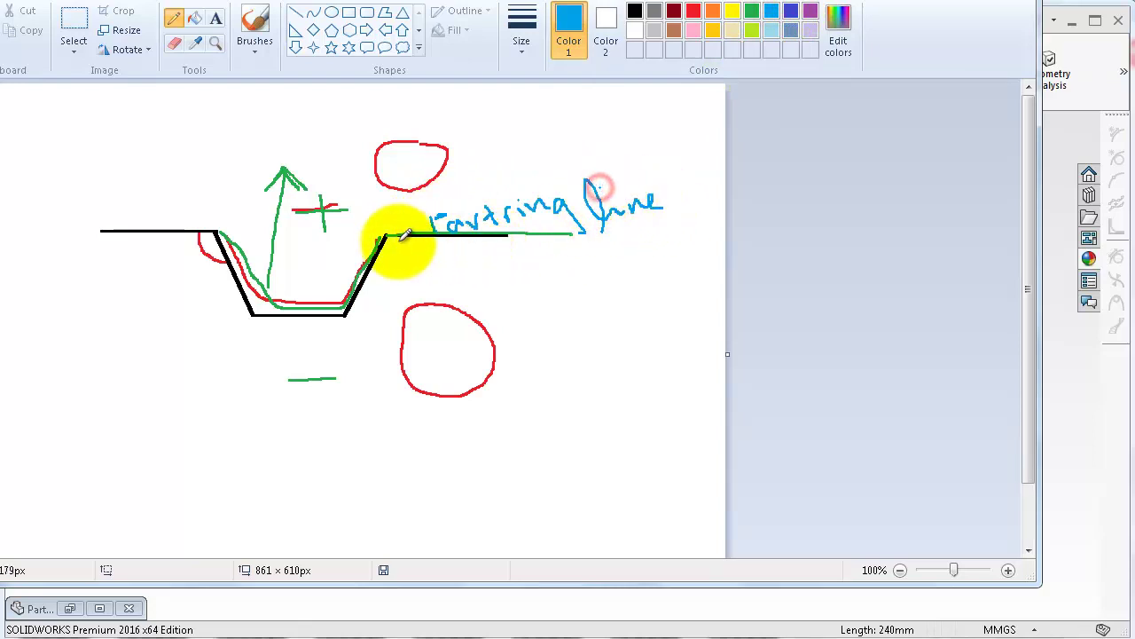
# Draw blue slanted and vertical reference lines down from the cavity's right corner, and mark the wall angles with red symbols.
pyautogui.moveTo(386, 241); pyautogui.dragTo(405, 331)
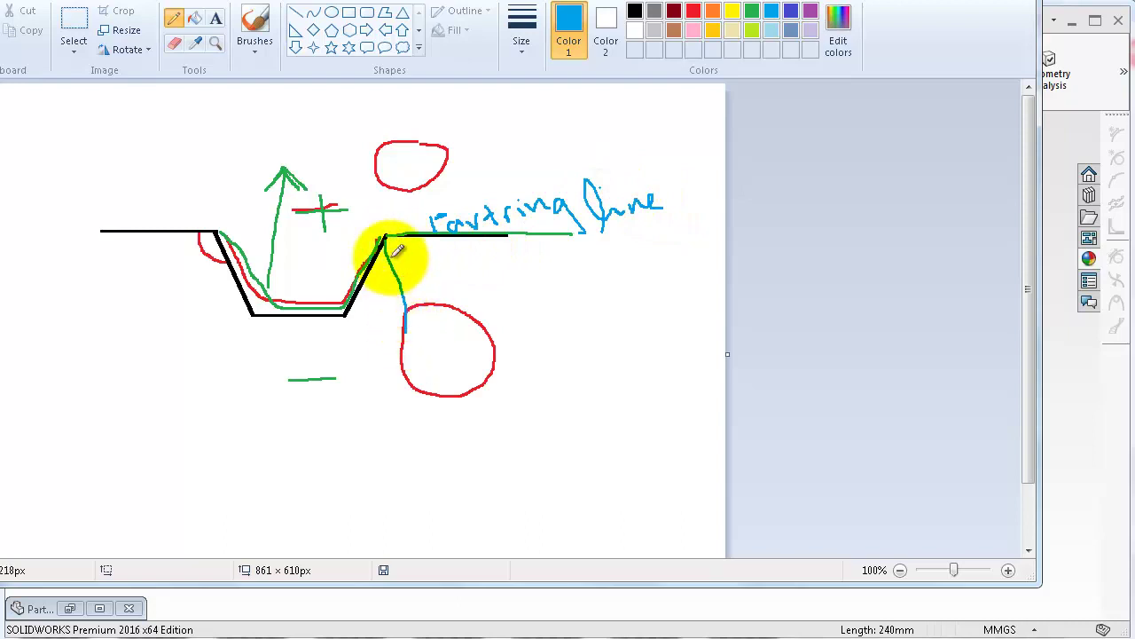
pyautogui.moveTo(387, 238); pyautogui.dragTo(385, 403)
pyautogui.click(693, 11)
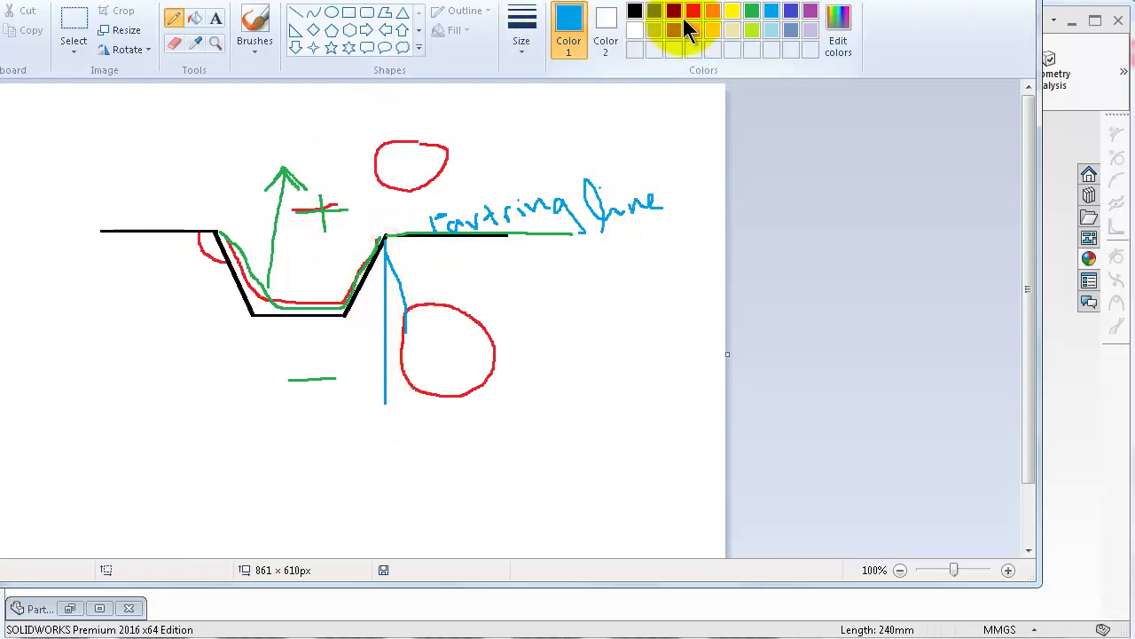
pyautogui.moveTo(340, 253)
pyautogui.mouseDown()
pyautogui.moveTo(406, 289)
pyautogui.moveTo(364, 302)
pyautogui.moveTo(373, 313)
pyautogui.moveTo(365, 295)
pyautogui.moveTo(361, 334)
pyautogui.mouseUp()
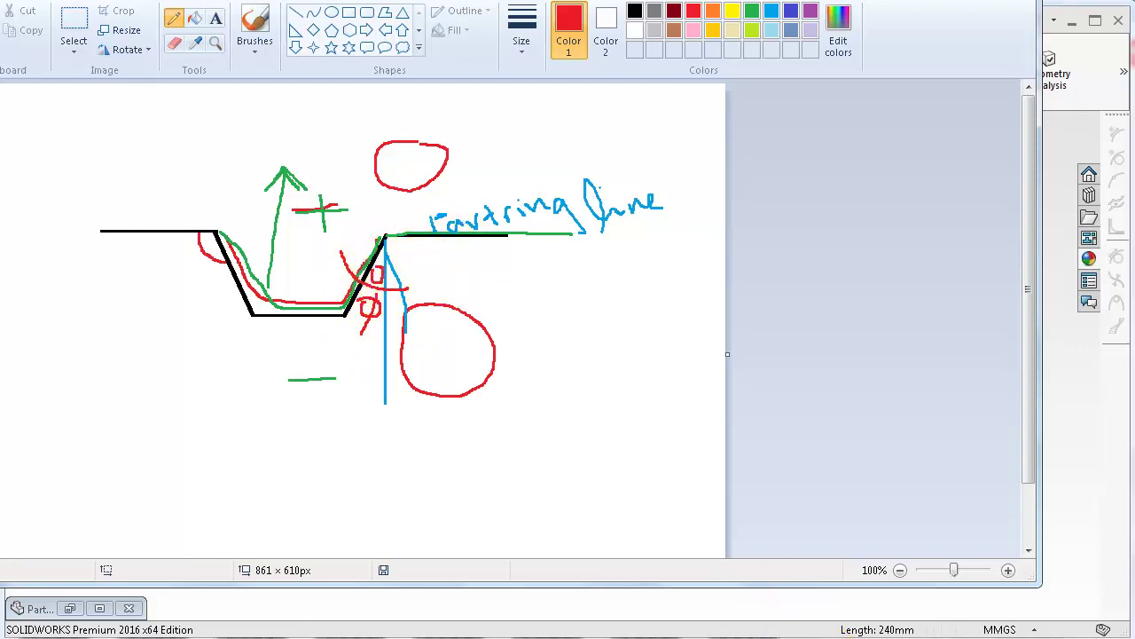
# Trace the cavity's walls and floor in orange from its left corner to its right corner.
pyautogui.hotkey('alt', 'Tab')
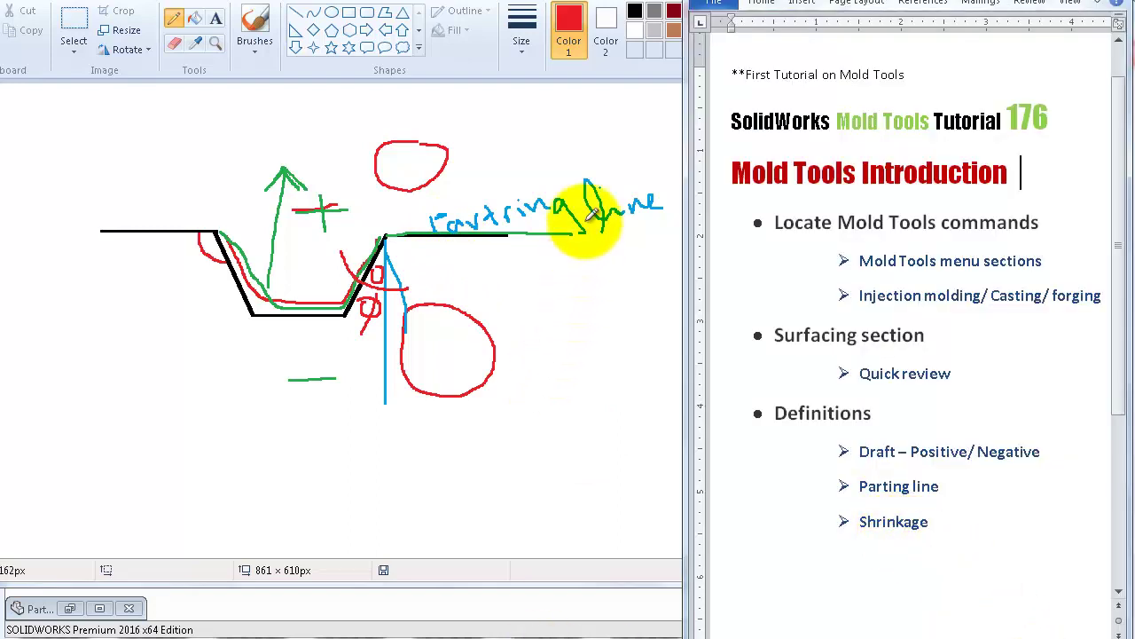
pyautogui.click(509, 127)
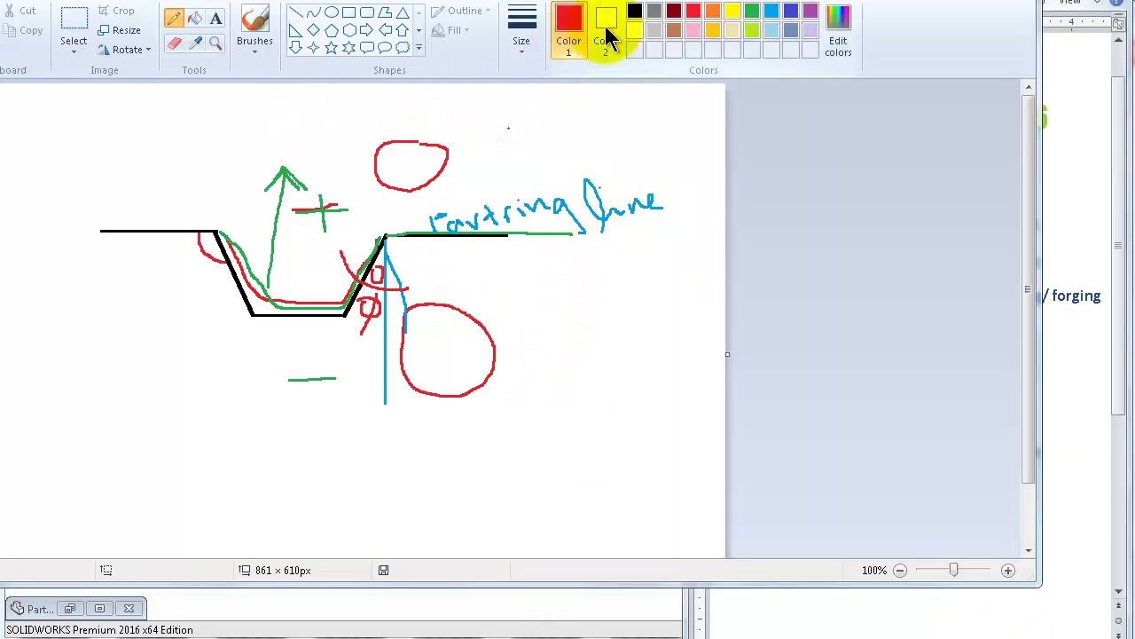
pyautogui.click(713, 10)
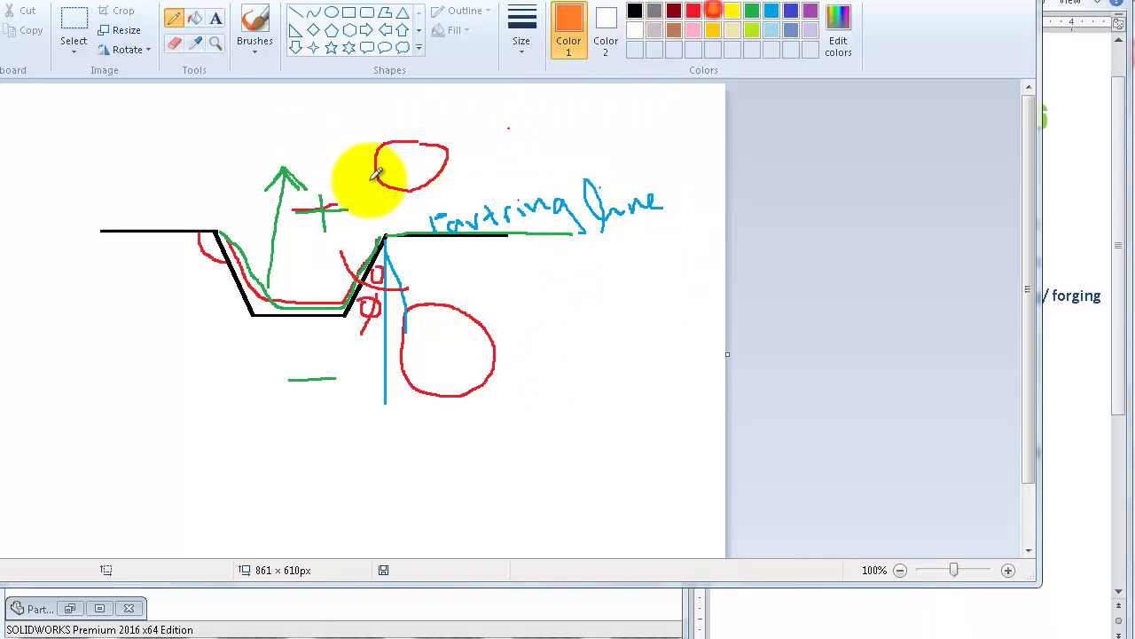
pyautogui.moveTo(215, 230)
pyautogui.mouseDown()
pyautogui.moveTo(262, 310)
pyautogui.moveTo(344, 313)
pyautogui.moveTo(383, 237)
pyautogui.mouseUp()
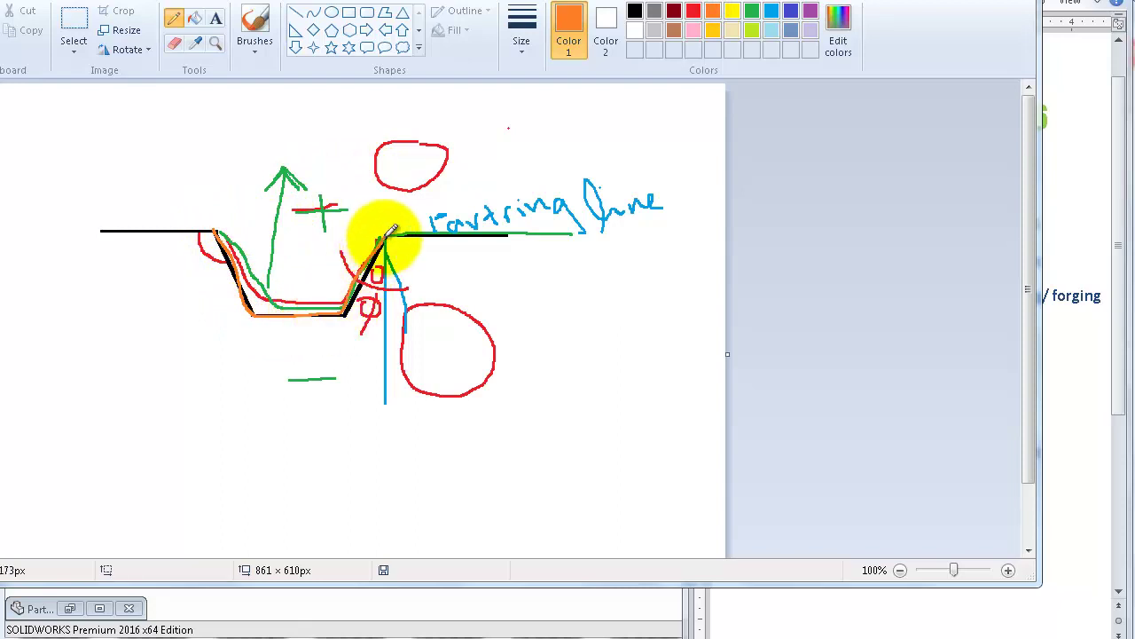